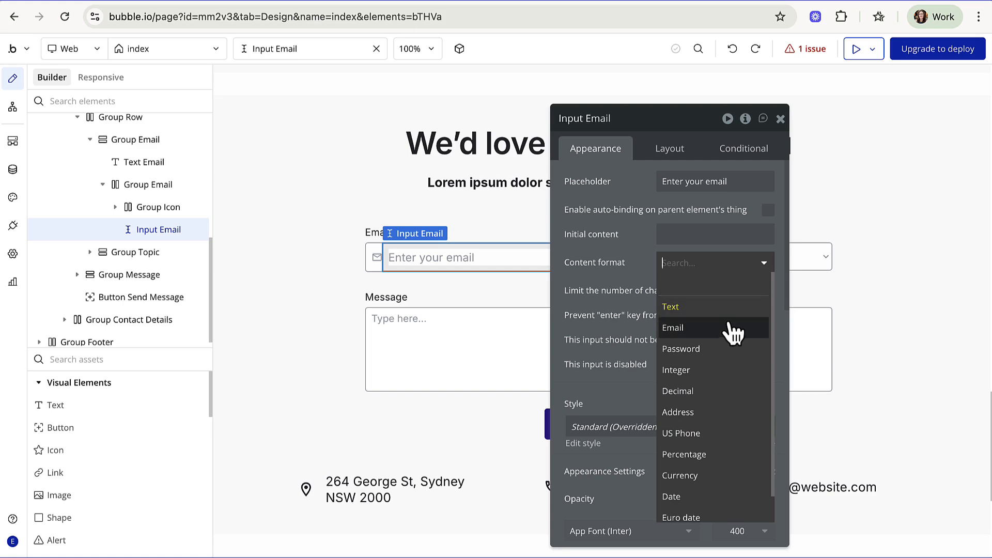
- Set the Email input's content format to Email, make it required, and stop Enter from submitting
{"action": "left_click", "coordinate": [732, 329]}
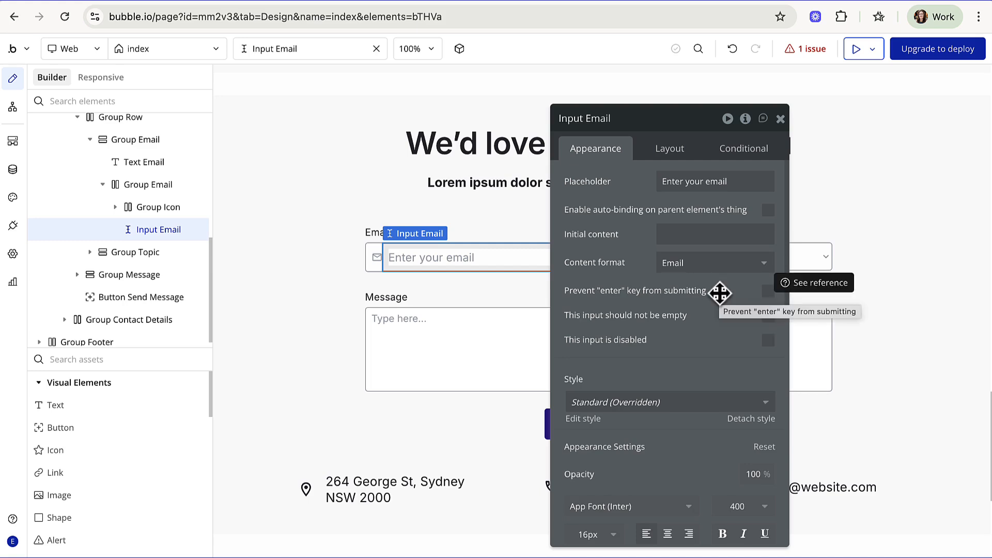
{"action": "left_click", "coordinate": [769, 316]}
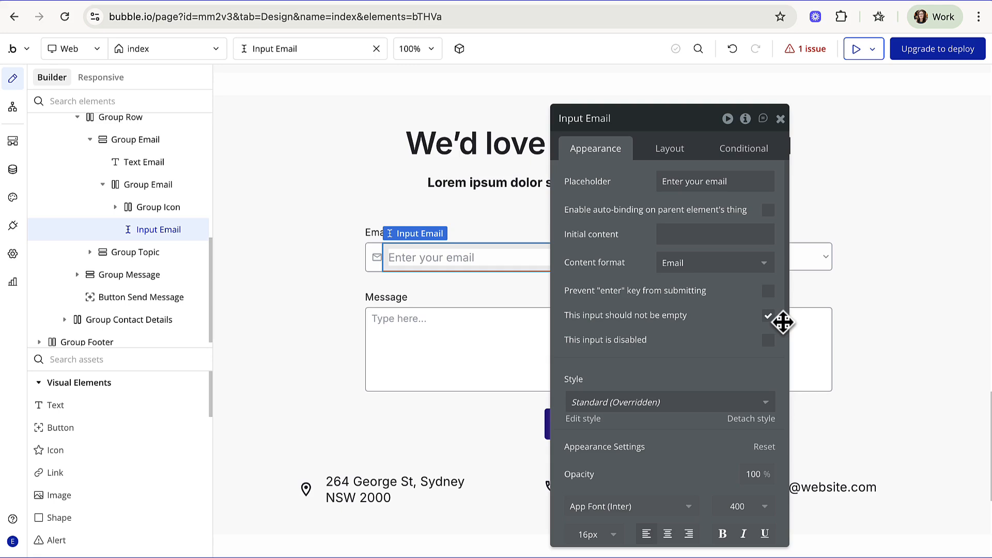
{"action": "left_click", "coordinate": [769, 292]}
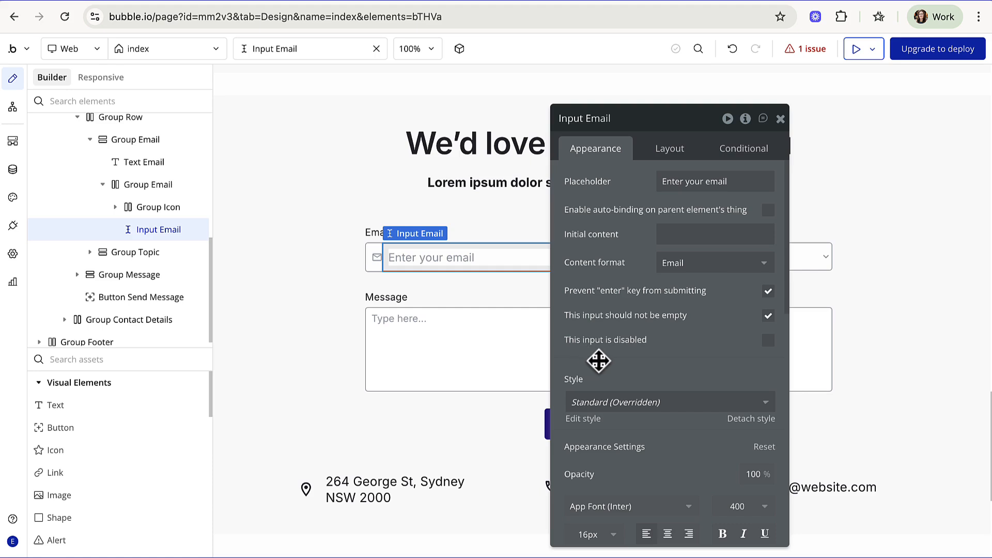
{"action": "left_click", "coordinate": [781, 119]}
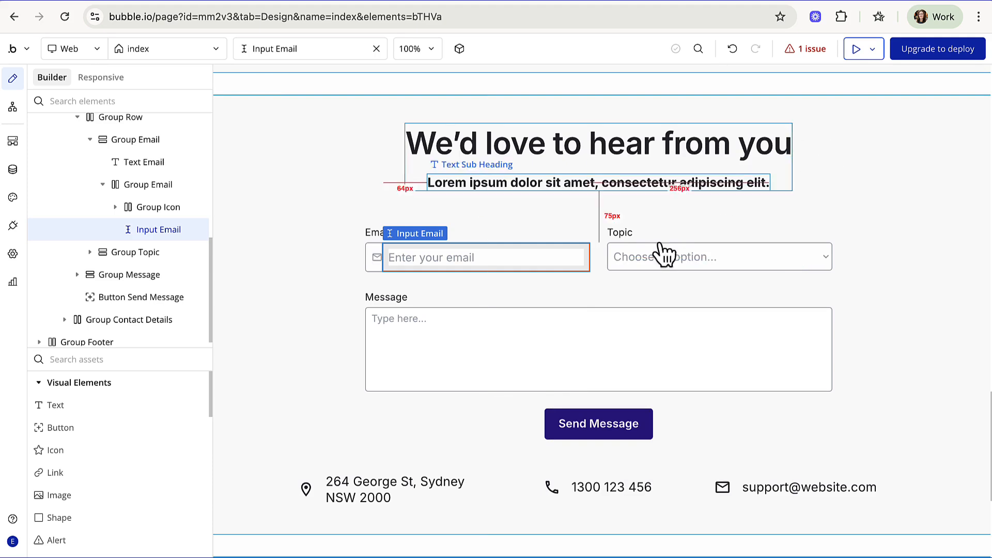
- Tick 'This input should not be empty' for the Multiline Message field and close its editor
{"action": "double_click", "coordinate": [572, 351]}
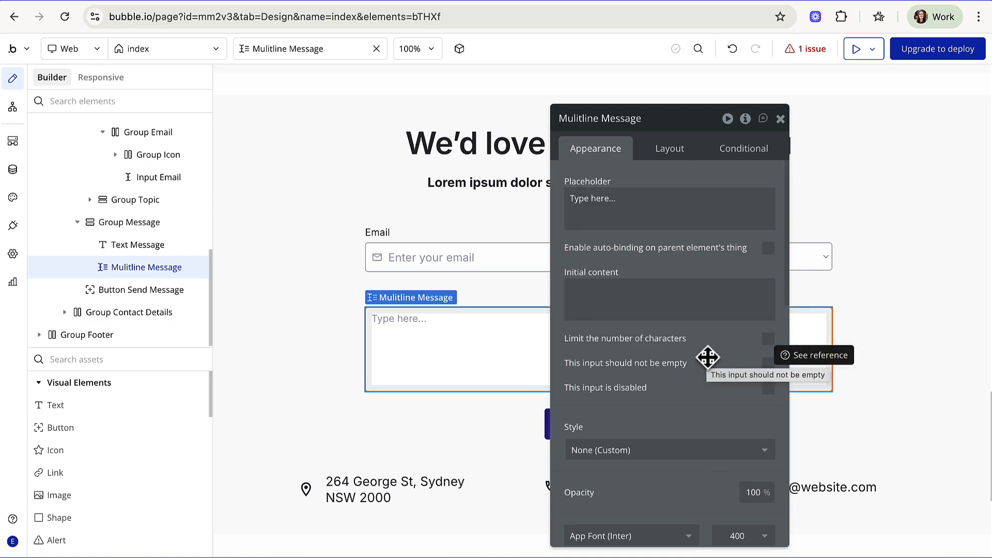
{"action": "left_click", "coordinate": [769, 364]}
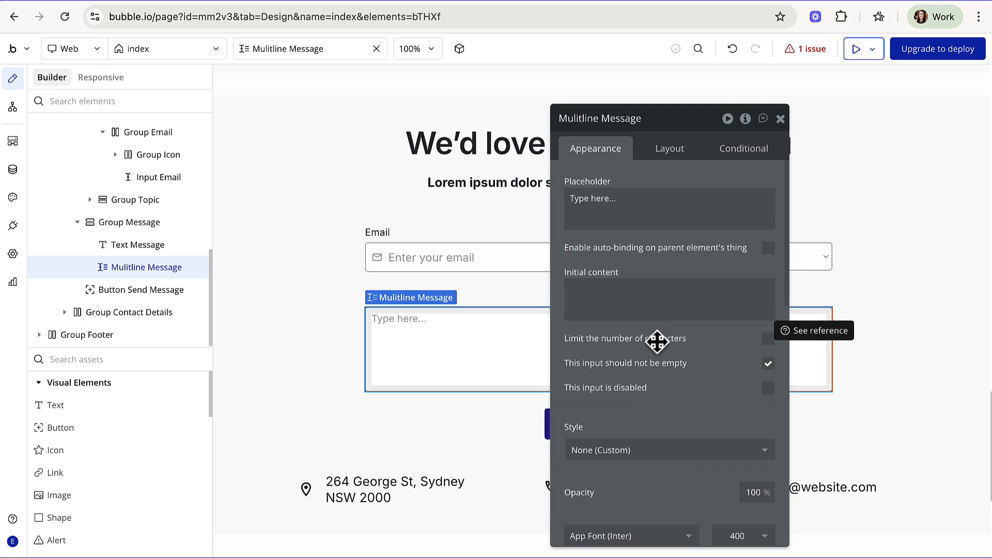
{"action": "left_click", "coordinate": [780, 119]}
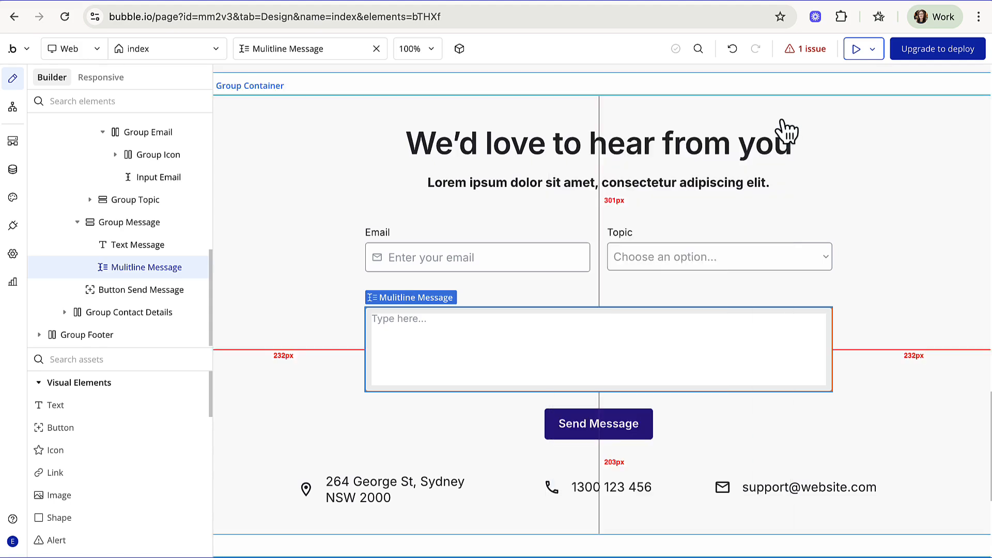
- Enter Option 1, Option 2 and Option 3 on separate lines as the Topic dropdown's choices
{"action": "double_click", "coordinate": [675, 258]}
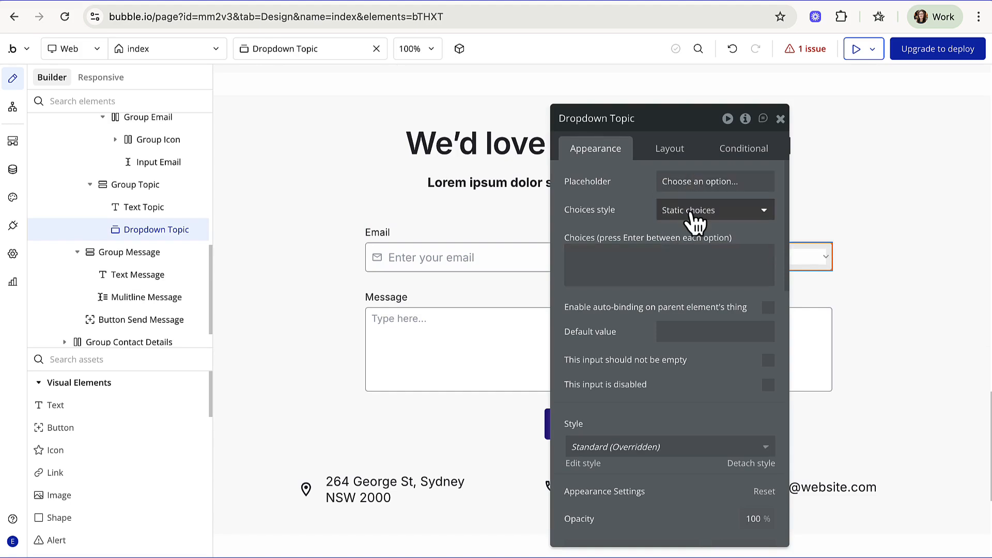
{"action": "left_click", "coordinate": [615, 253]}
{"action": "type", "text": "Option 1"}
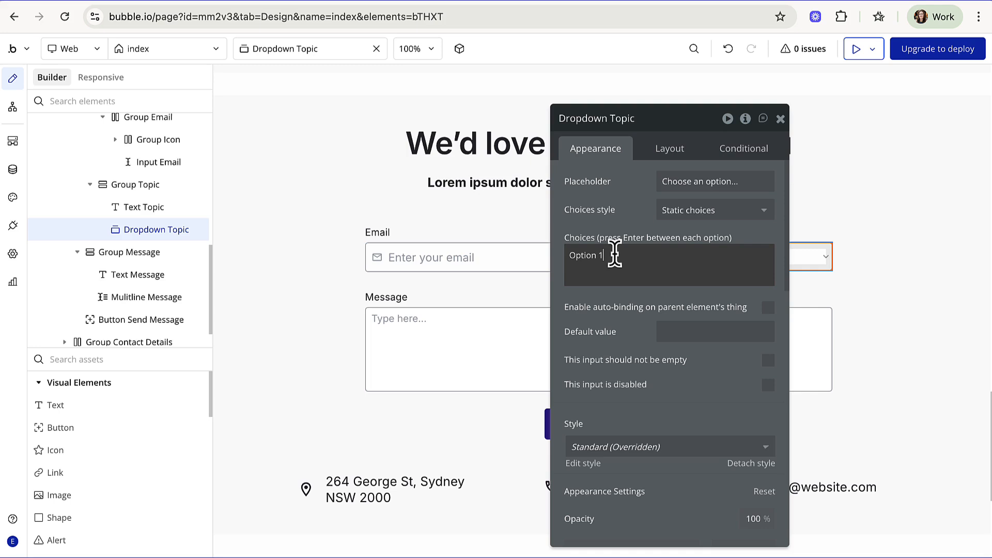
{"action": "key", "text": "Return"}
{"action": "type", "text": "Option 2"}
{"action": "key", "text": "Return"}
{"action": "type", "text": "Option 3"}
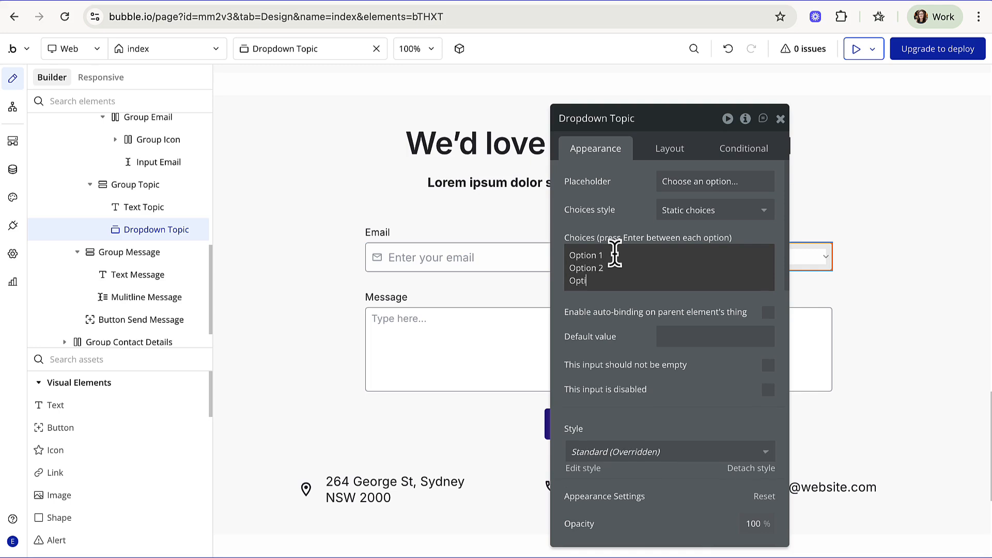
{"action": "key", "text": "Return"}
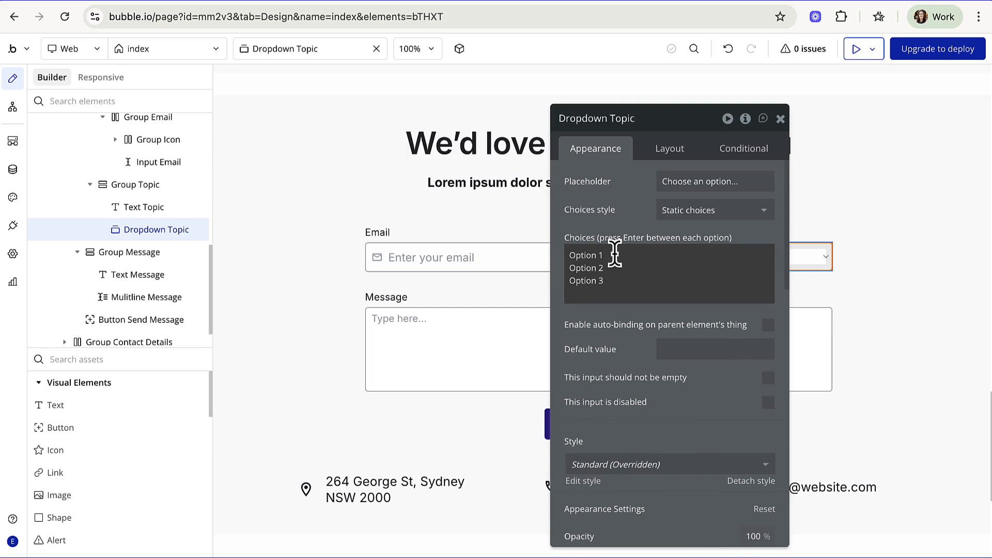
{"action": "key", "text": "BackSpace"}
{"action": "left_click", "coordinate": [691, 282]}
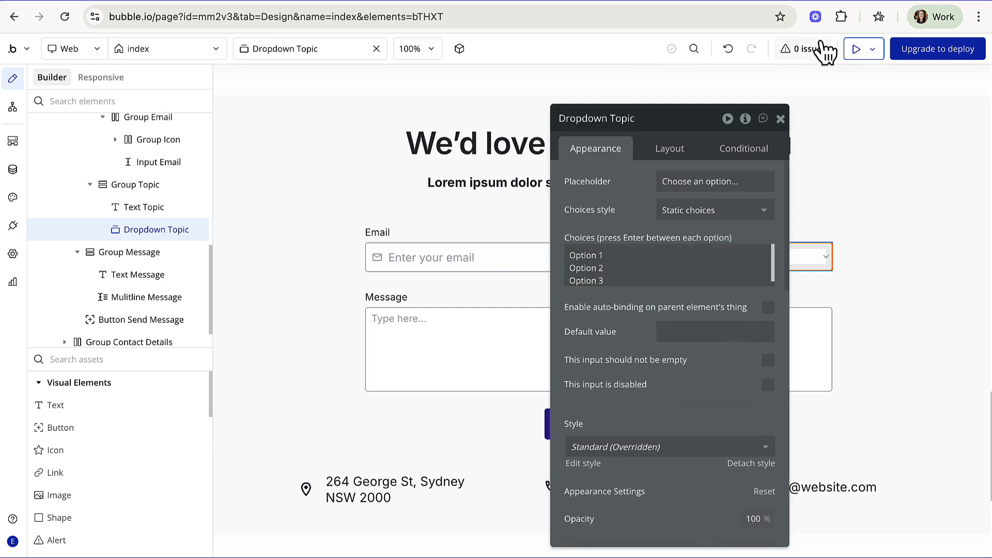
{"action": "left_click", "coordinate": [856, 50]}
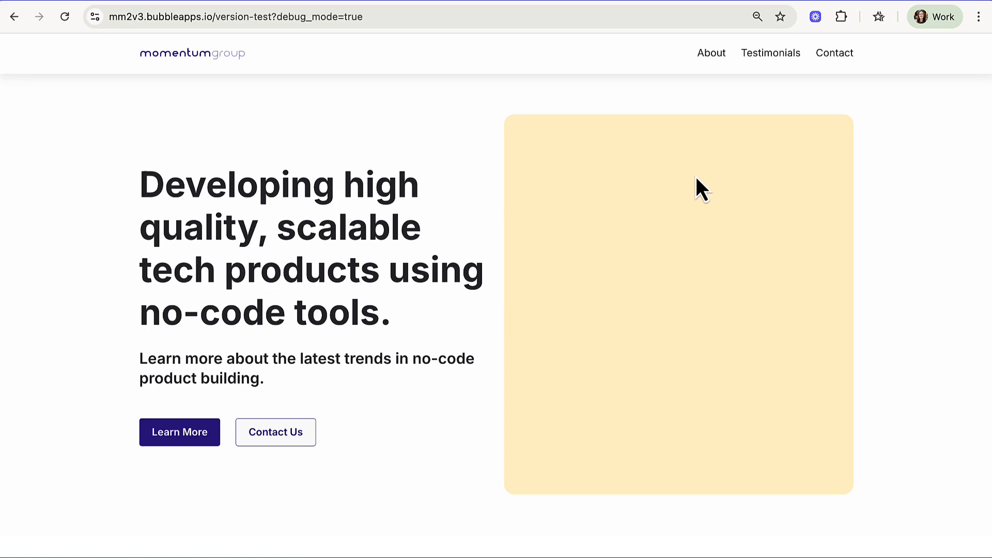
{"action": "scroll", "coordinate": [721, 227], "scroll_direction": "down", "scroll_amount": 10}
{"action": "scroll", "coordinate": [720, 219], "scroll_direction": "down", "scroll_amount": 12}
{"action": "scroll", "coordinate": [720, 222], "scroll_direction": "up", "scroll_amount": 5}
{"action": "left_click", "coordinate": [667, 294]}
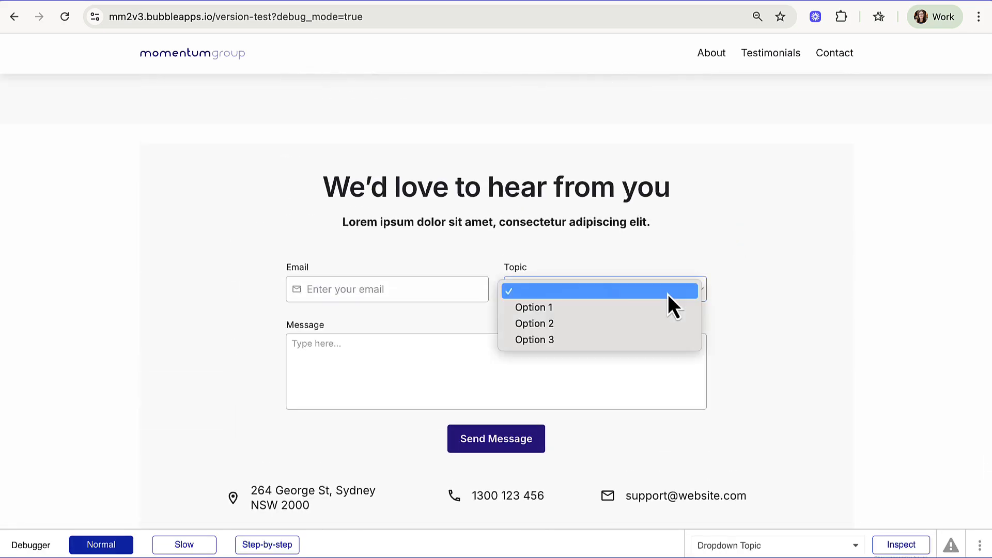
{"action": "left_click", "coordinate": [663, 313]}
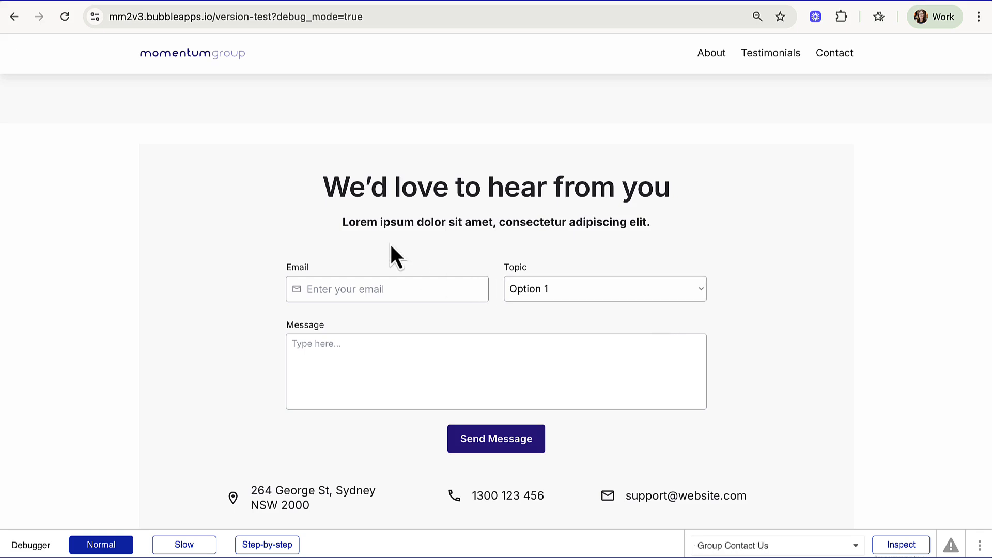
{"action": "left_click", "coordinate": [318, 2]}
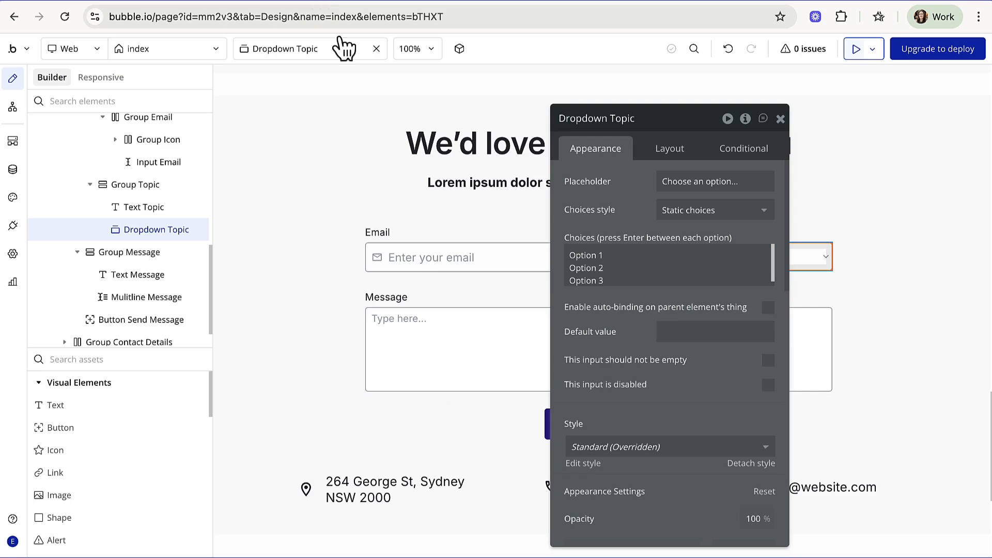
- Delete the Topic dropdown's static choices, then name a new option set 'Contact Us Topic' under Data
{"action": "left_click_drag", "start_coordinate": [610, 281], "coordinate": [561, 255]}
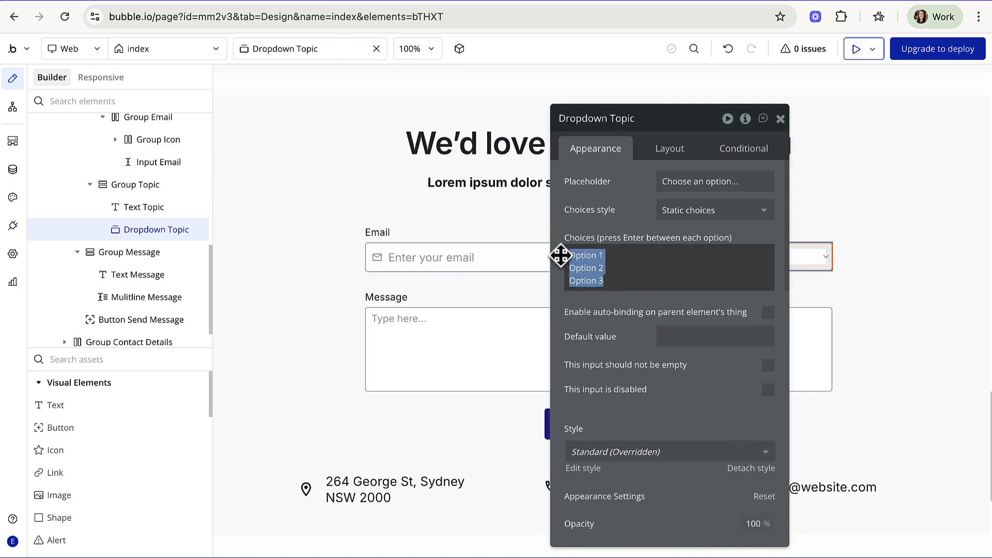
{"action": "key", "text": "BackSpace"}
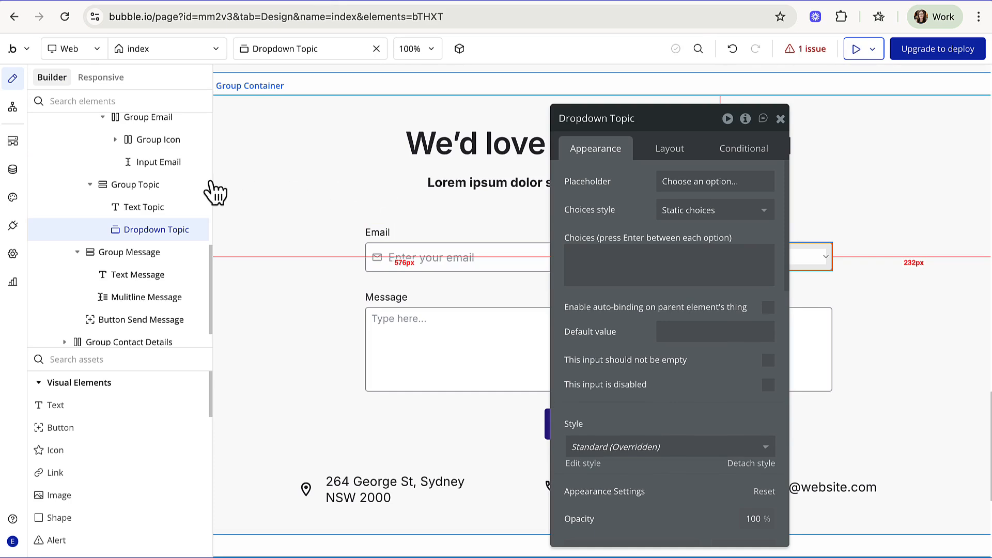
{"action": "left_click", "coordinate": [11, 174]}
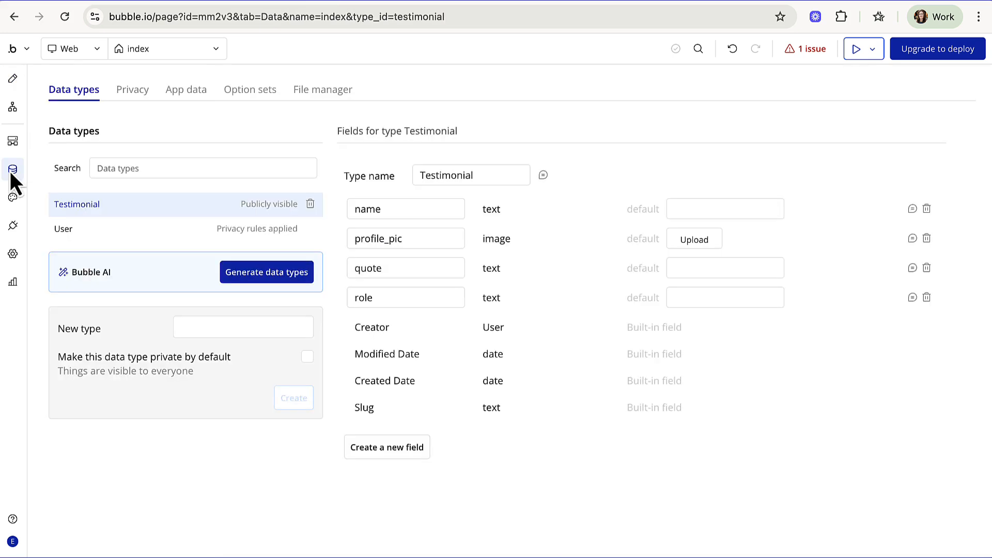
{"action": "left_click", "coordinate": [257, 106]}
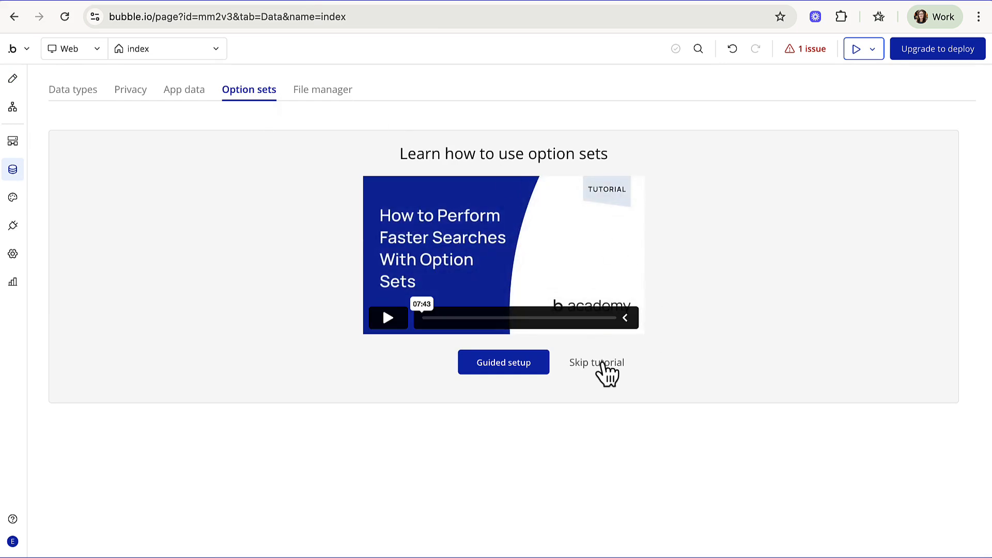
{"action": "left_click", "coordinate": [602, 364]}
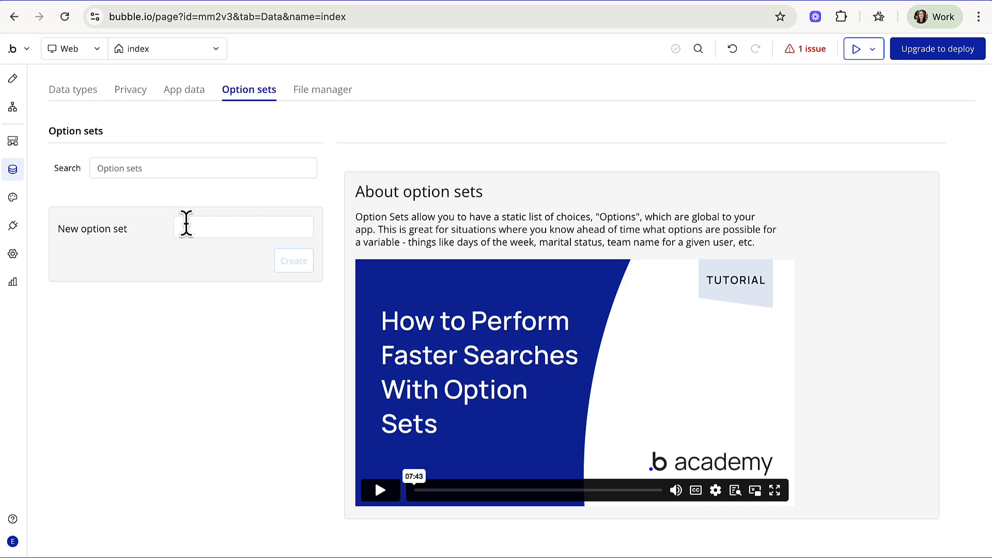
{"action": "left_click", "coordinate": [186, 224]}
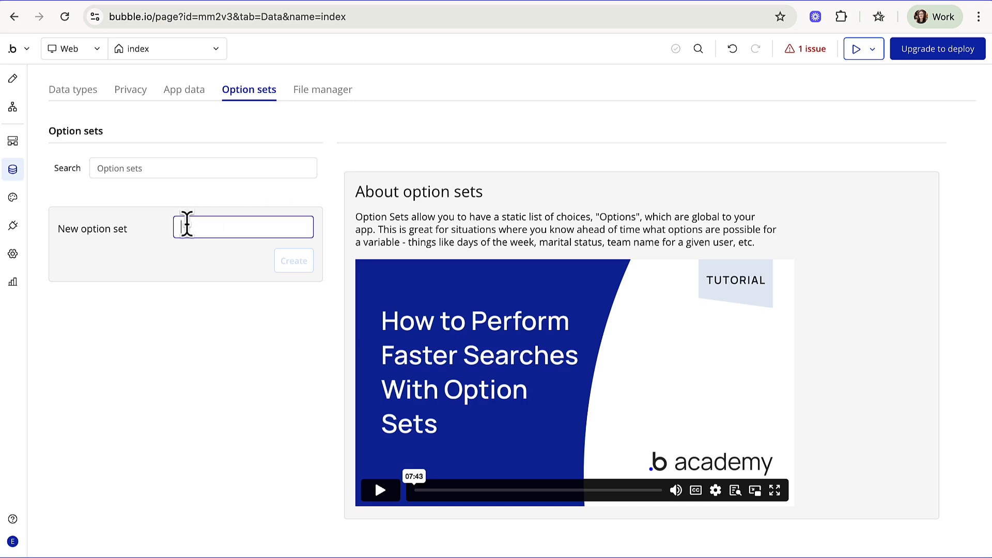
{"action": "type", "text": "Contact"}
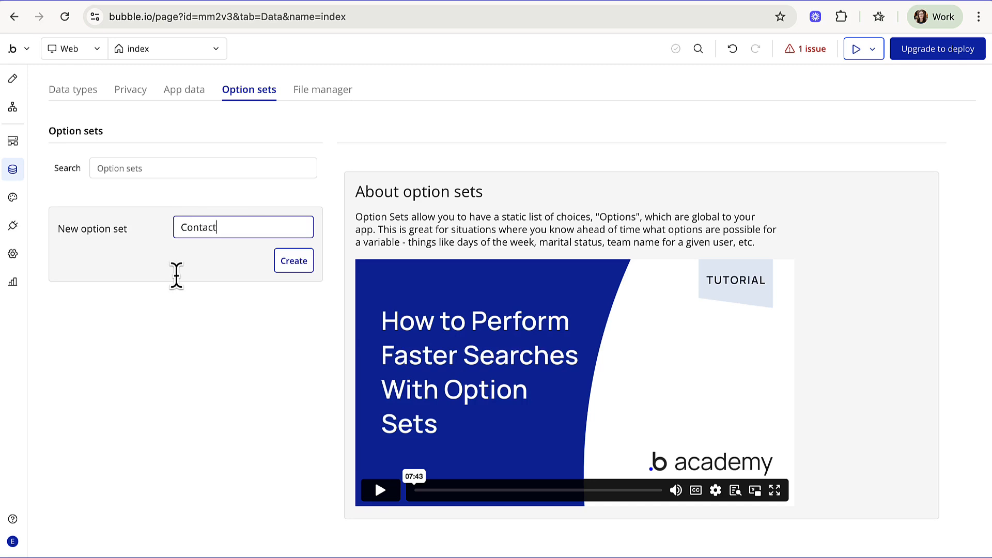
{"action": "type", "text": " Us Topic"}
- Create the Contact Us Topic option set and add its first option, Support
{"action": "left_click", "coordinate": [297, 263]}
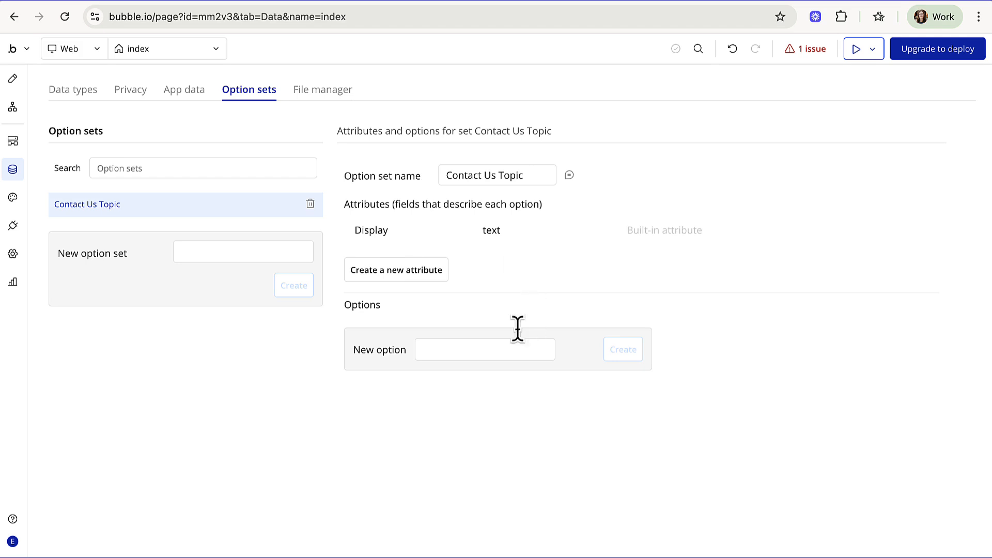
{"action": "left_click", "coordinate": [427, 349]}
{"action": "type", "text": "S"}
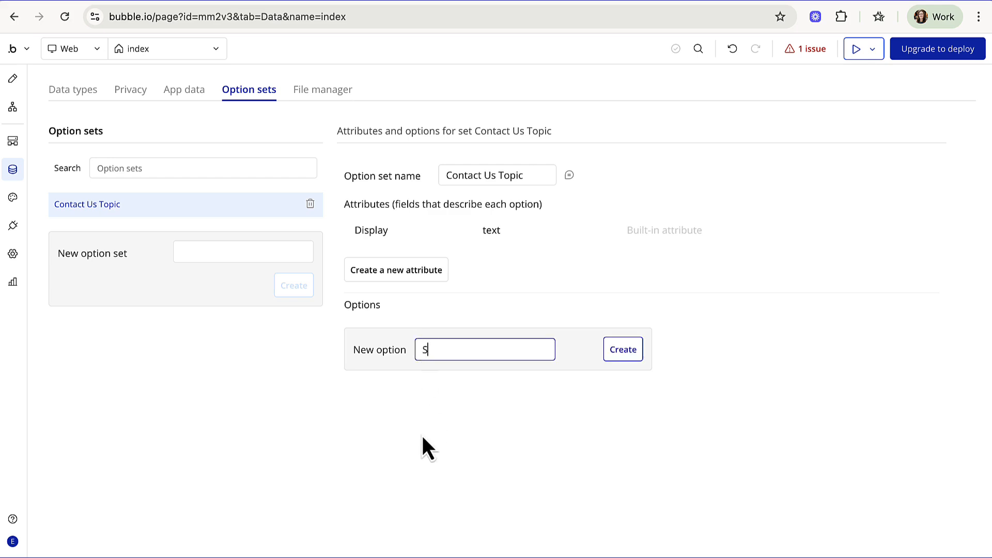
{"action": "type", "text": "upport"}
{"action": "left_click", "coordinate": [620, 356]}
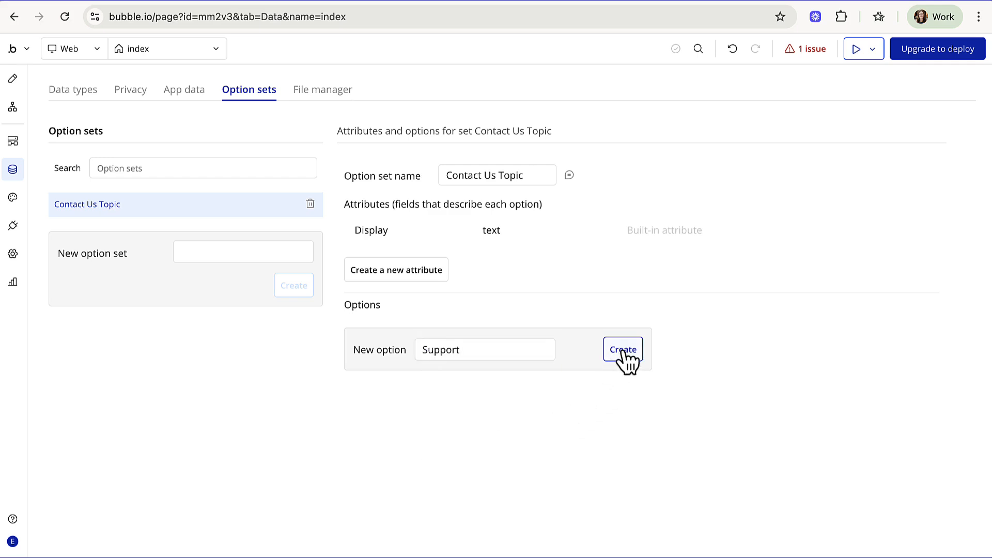
- Add Sales and General as further options, then view Support's attributes and cancel
{"action": "left_click", "coordinate": [426, 382]}
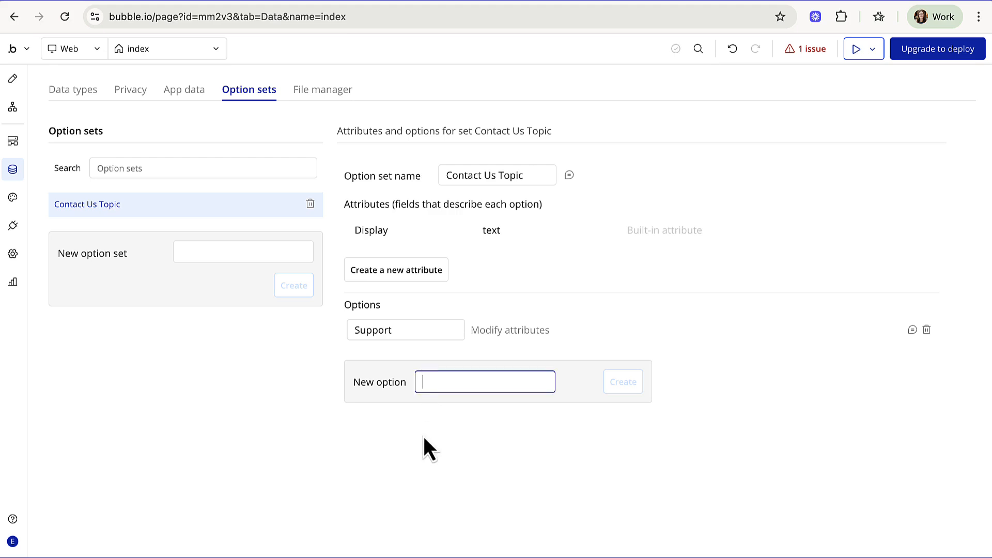
{"action": "type", "text": "Sales"}
{"action": "left_click", "coordinate": [624, 388]}
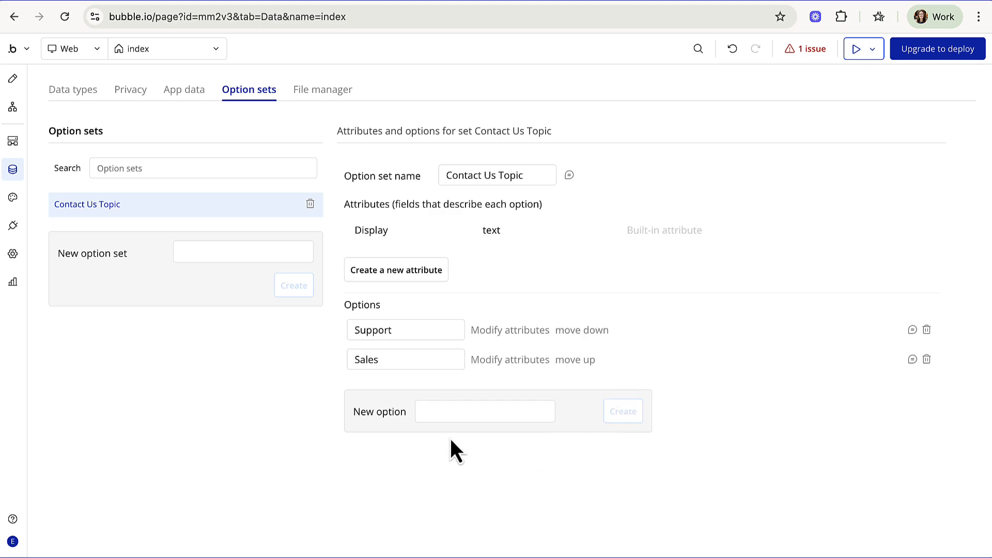
{"action": "left_click", "coordinate": [431, 414]}
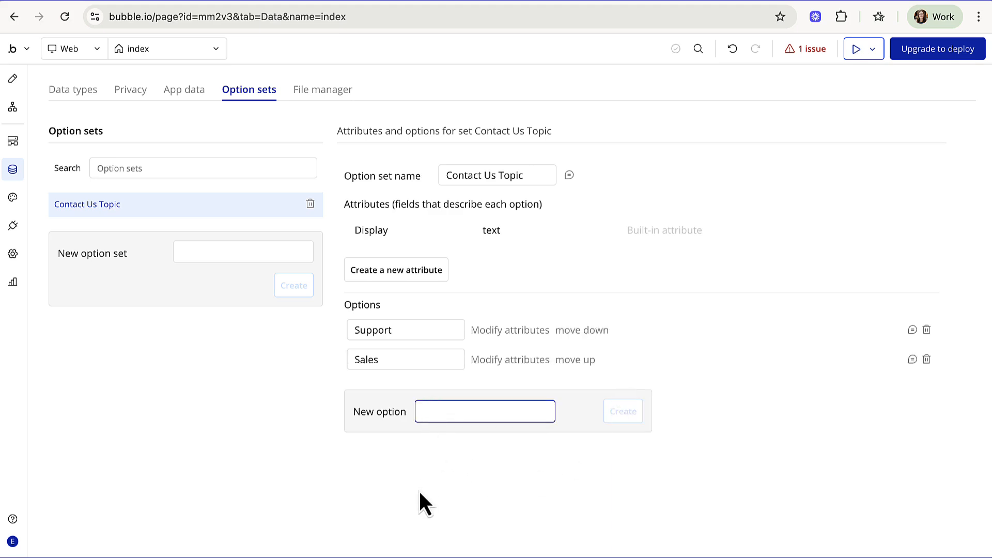
{"action": "type", "text": "General"}
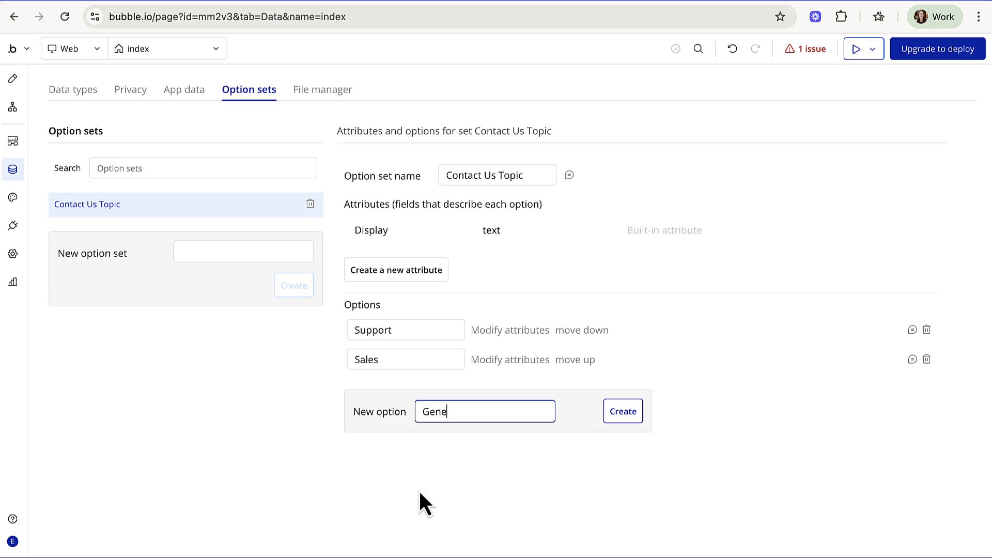
{"action": "left_click", "coordinate": [628, 414]}
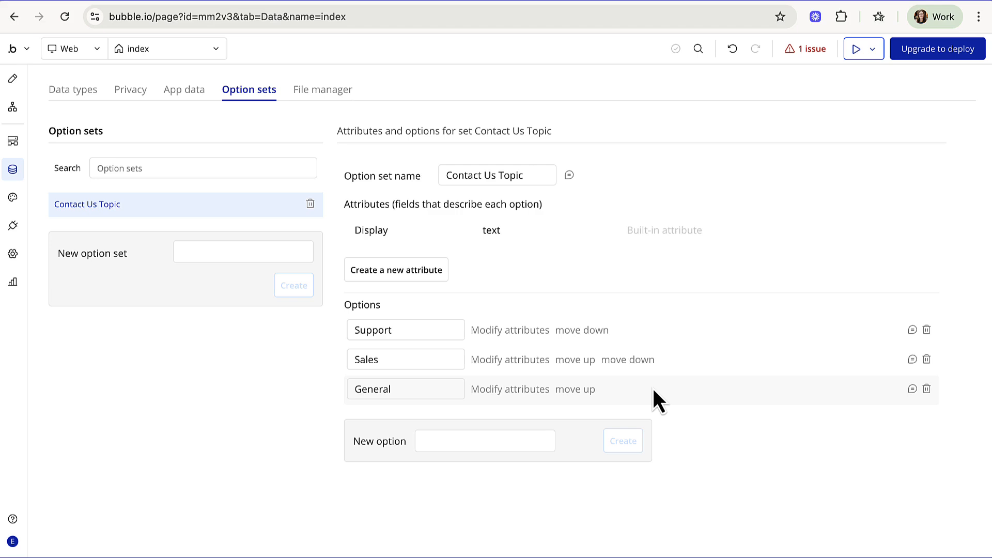
{"action": "left_click", "coordinate": [527, 332]}
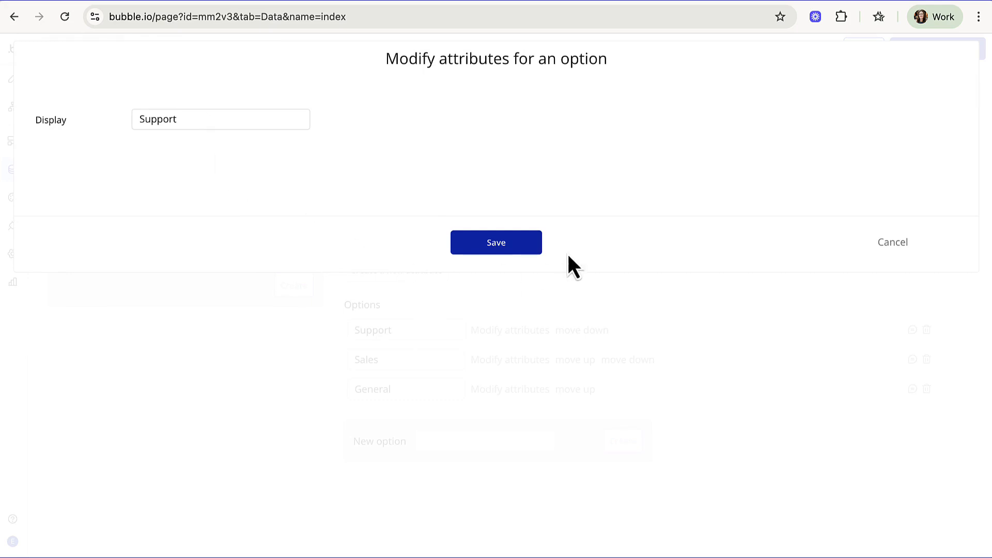
{"action": "left_click", "coordinate": [890, 244]}
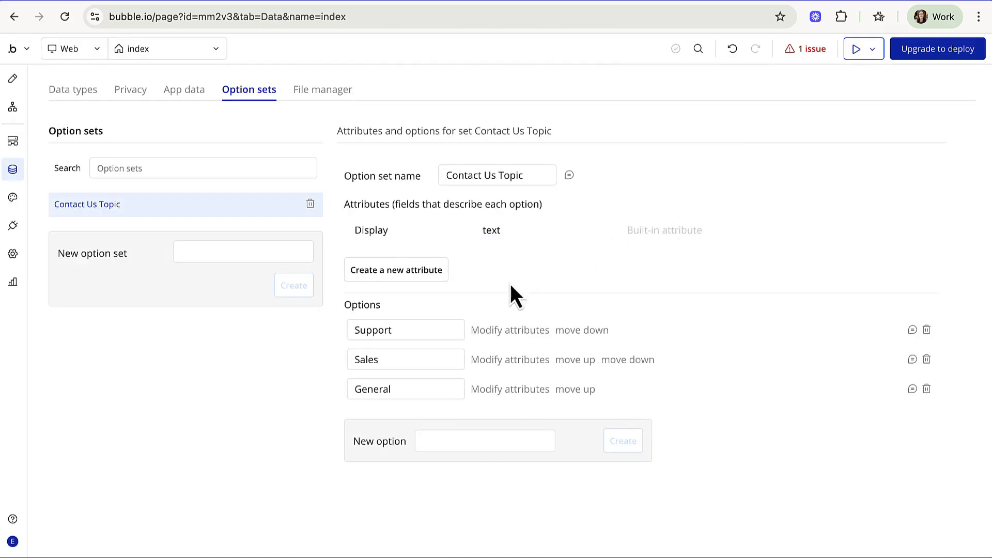
- Switch the Topic dropdown's choices style to Dynamic with type Contact Us Topic
{"action": "left_click", "coordinate": [14, 80]}
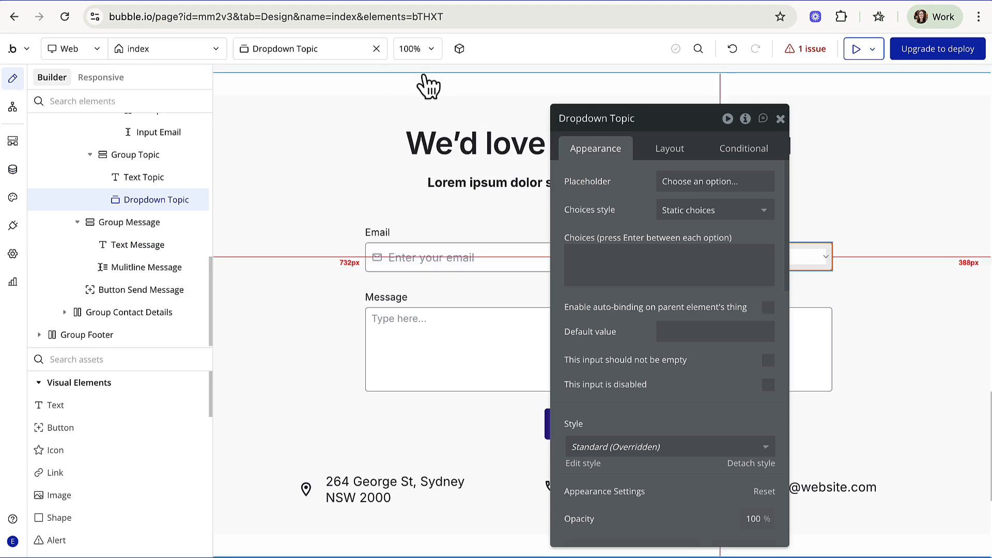
{"action": "left_click_drag", "start_coordinate": [723, 126], "coordinate": [455, 107]}
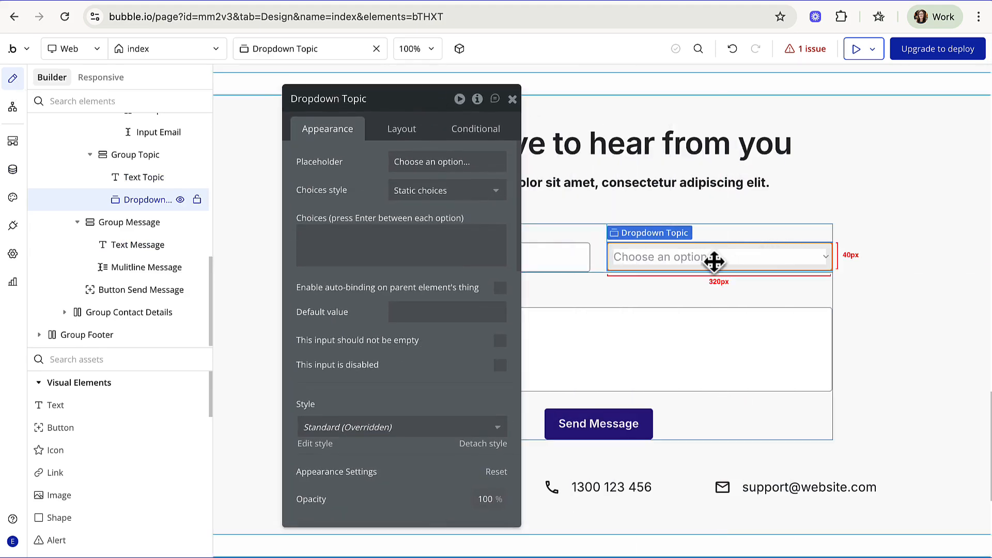
{"action": "left_click", "coordinate": [142, 201]}
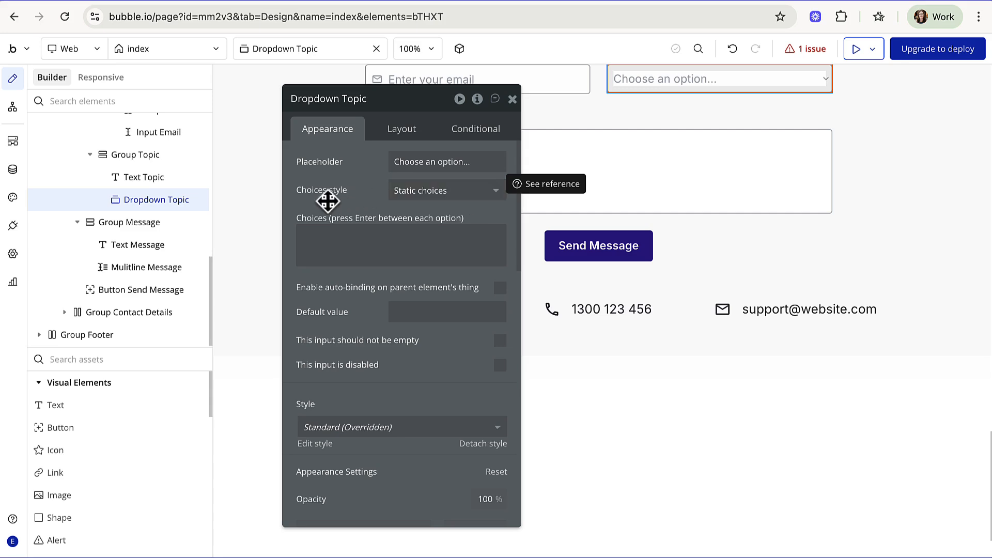
{"action": "left_click", "coordinate": [443, 192]}
{"action": "left_click", "coordinate": [446, 256]}
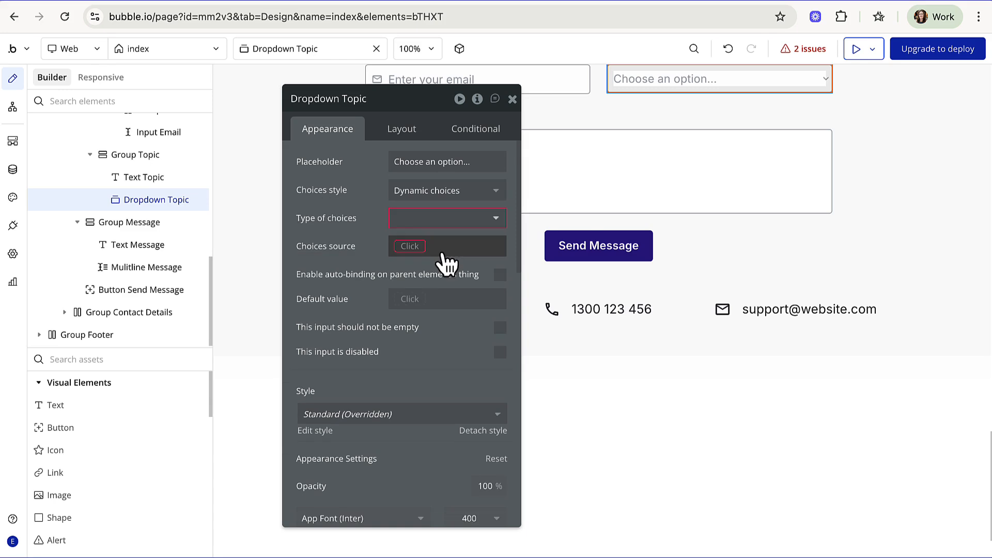
{"action": "left_click", "coordinate": [452, 217]}
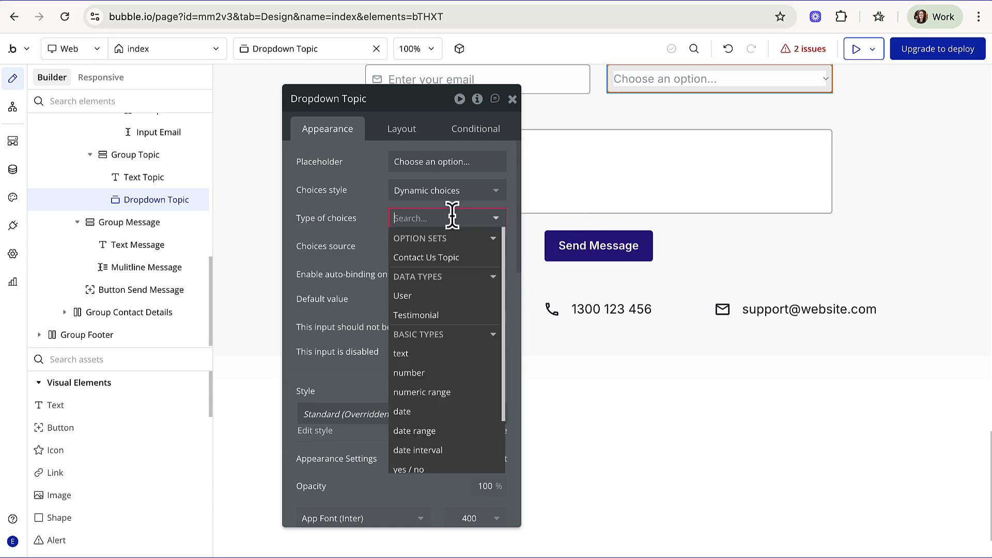
{"action": "left_click", "coordinate": [455, 258]}
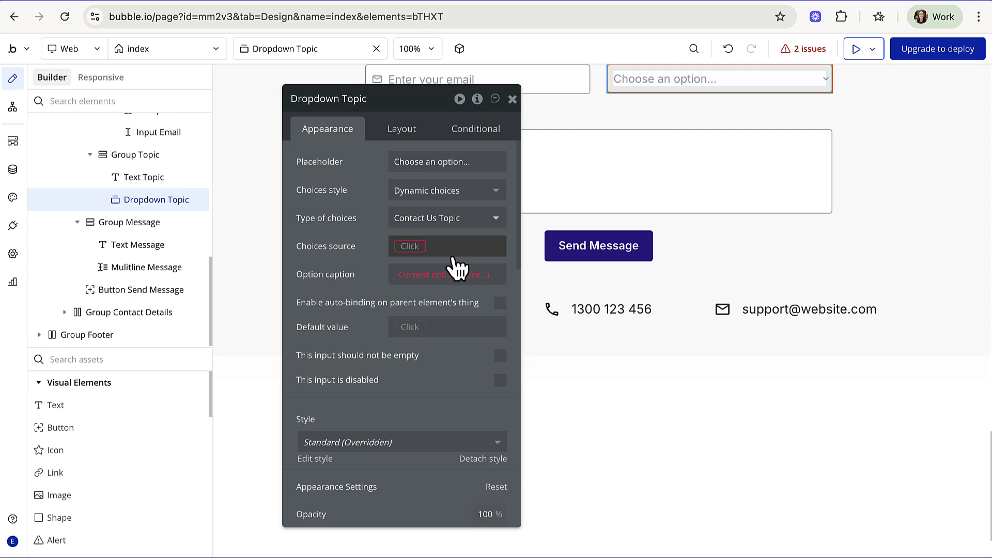
- Set the dropdown's choices source to All Contact Us Topic
{"action": "left_click", "coordinate": [410, 247]}
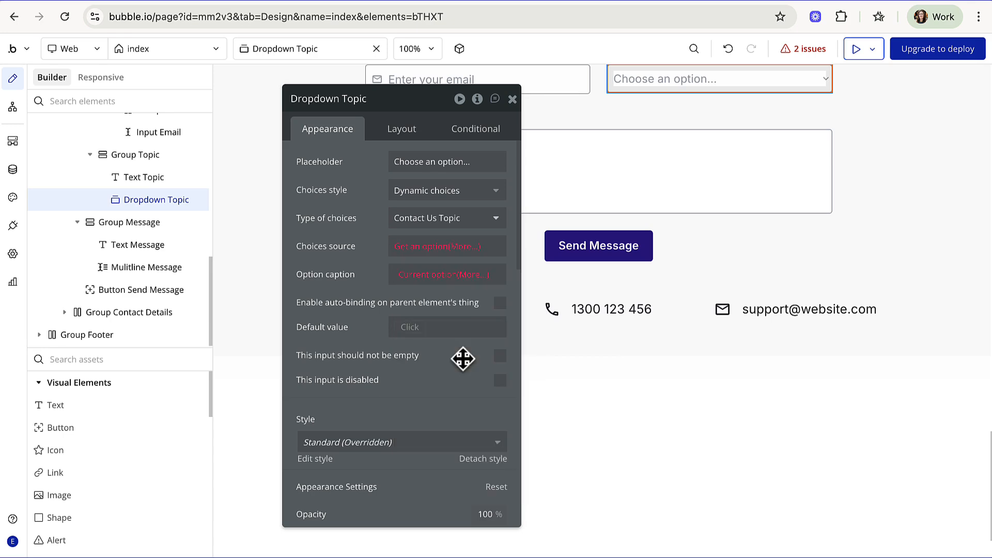
{"action": "left_click", "coordinate": [467, 362]}
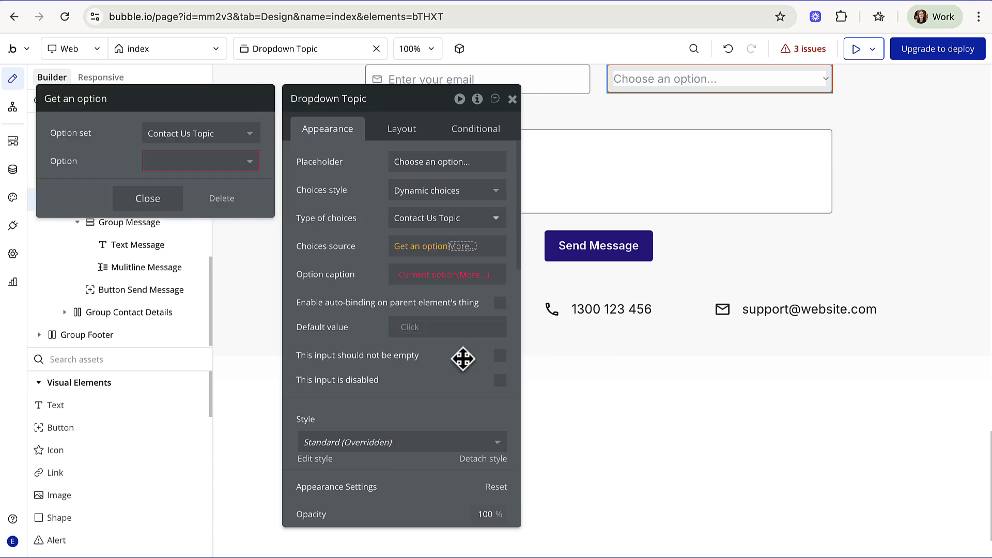
{"action": "left_click", "coordinate": [239, 165]}
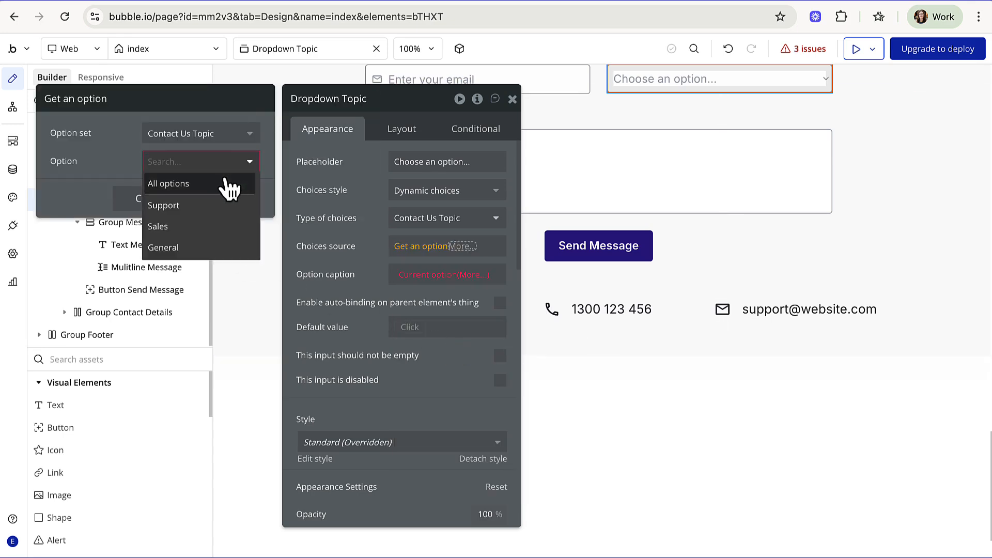
{"action": "left_click", "coordinate": [226, 182]}
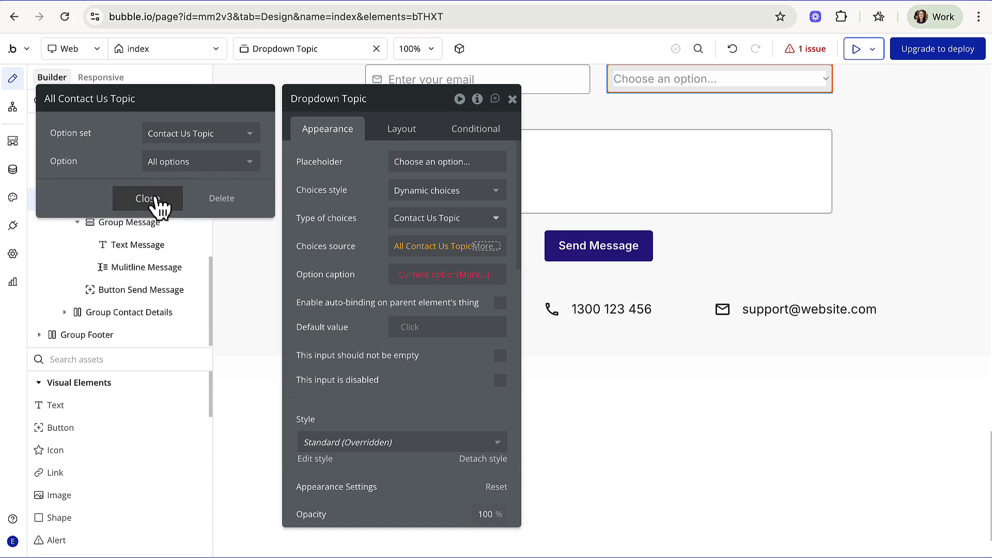
{"action": "left_click", "coordinate": [154, 198]}
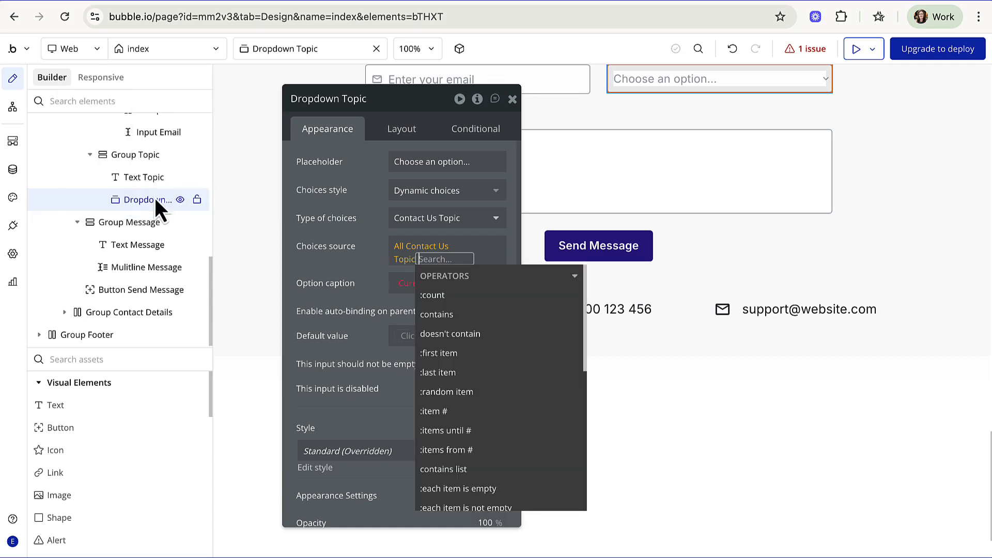
{"action": "left_click", "coordinate": [352, 299]}
- Caption each option by Current option's Display and make the dropdown required
{"action": "left_click", "coordinate": [420, 274]}
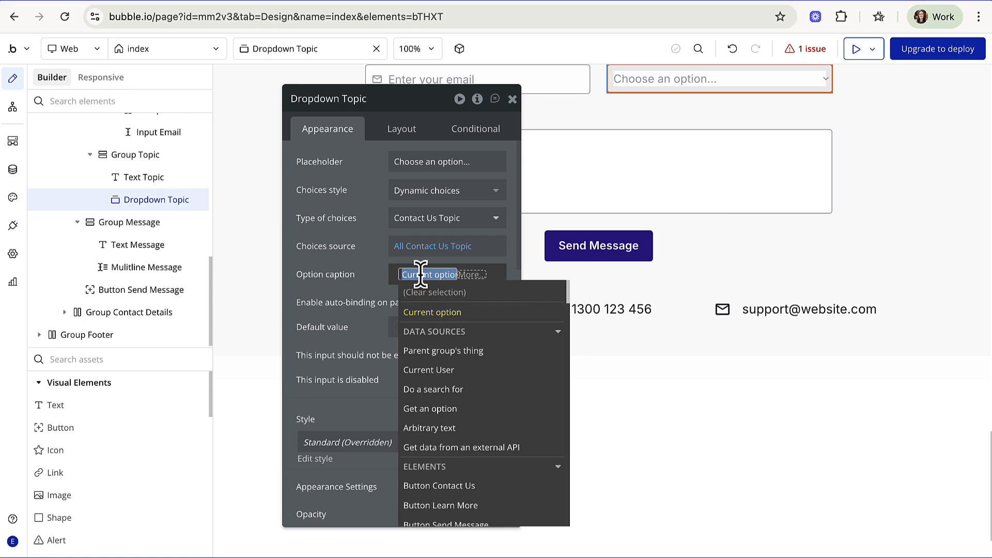
{"action": "left_click", "coordinate": [437, 313]}
{"action": "left_click", "coordinate": [448, 324]}
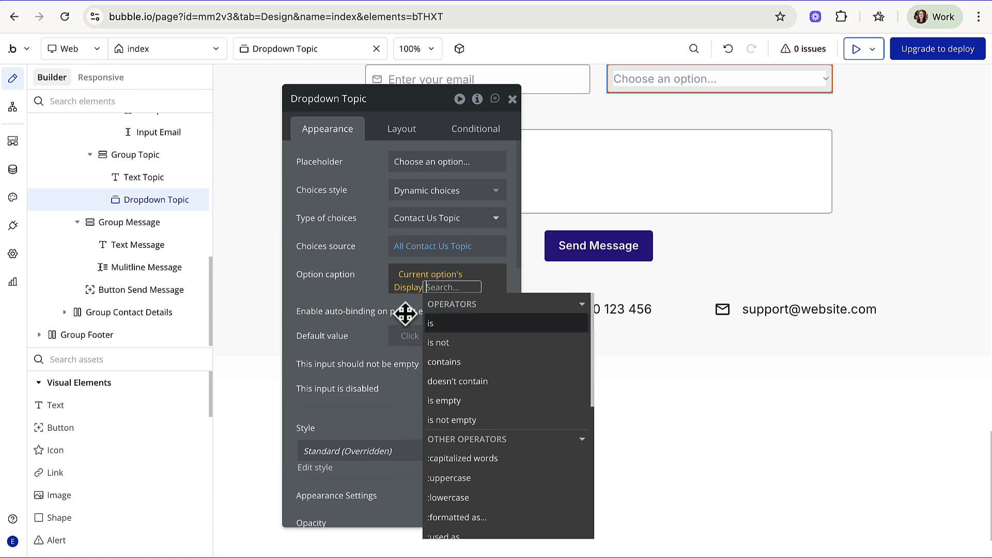
{"action": "left_click", "coordinate": [356, 297]}
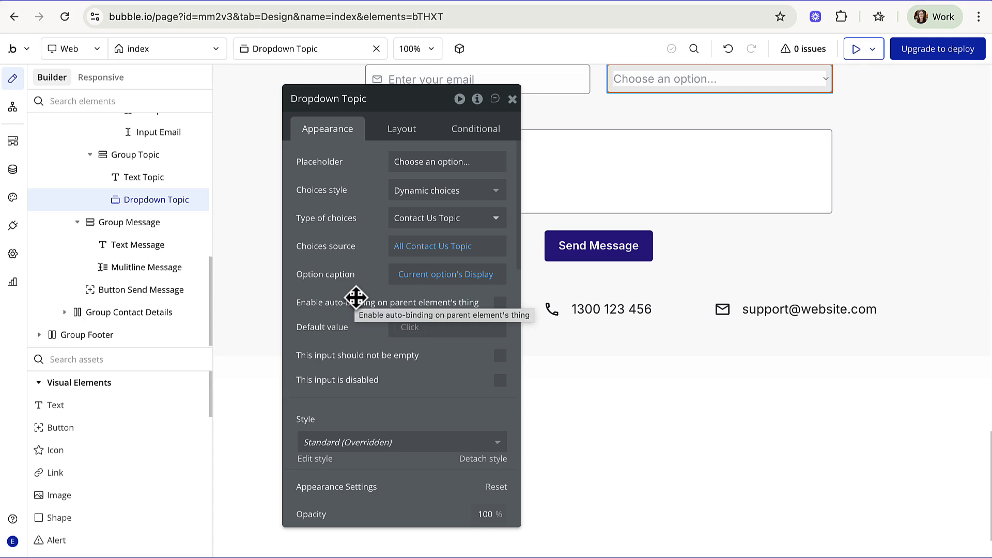
{"action": "left_click", "coordinate": [501, 358]}
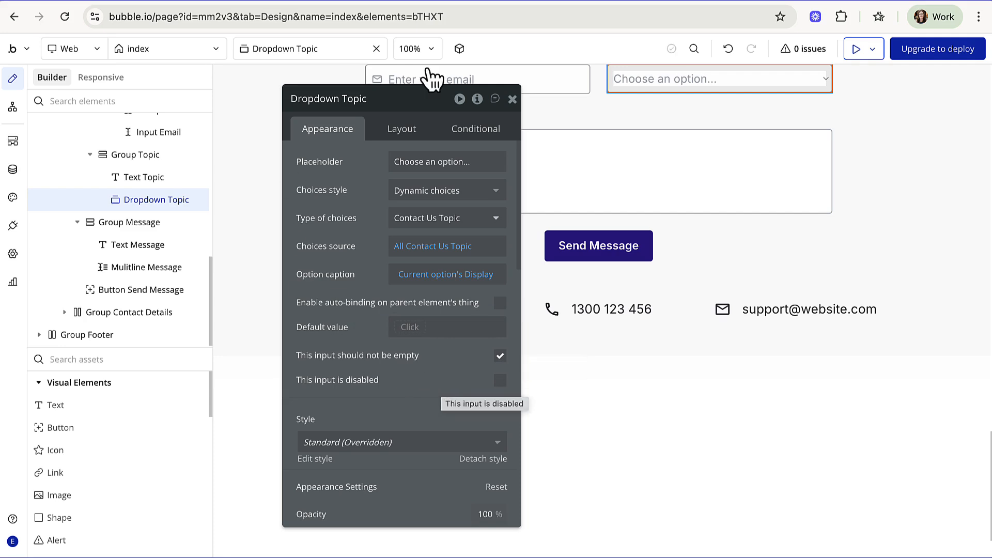
{"action": "left_click", "coordinate": [857, 49]}
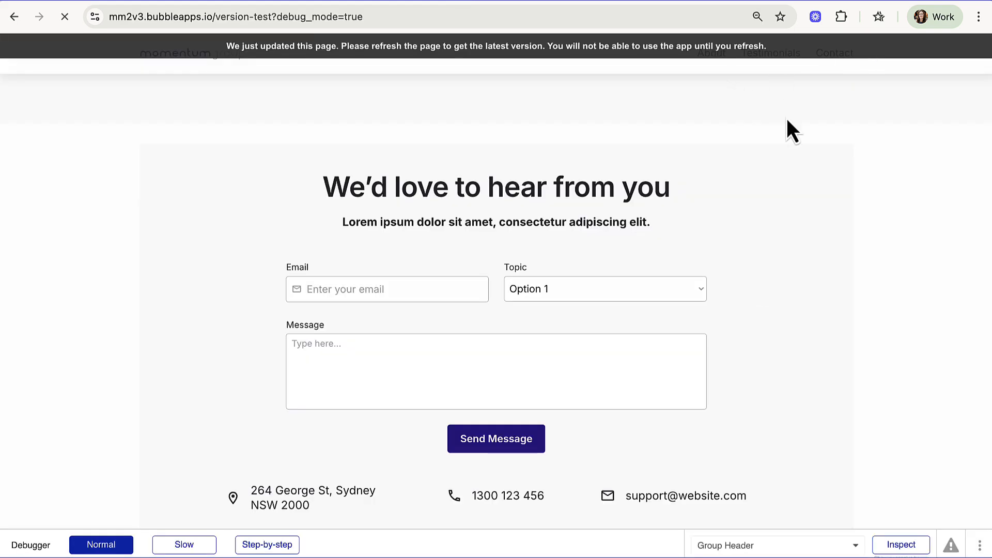
{"action": "scroll", "coordinate": [786, 119], "scroll_direction": "down", "scroll_amount": 16}
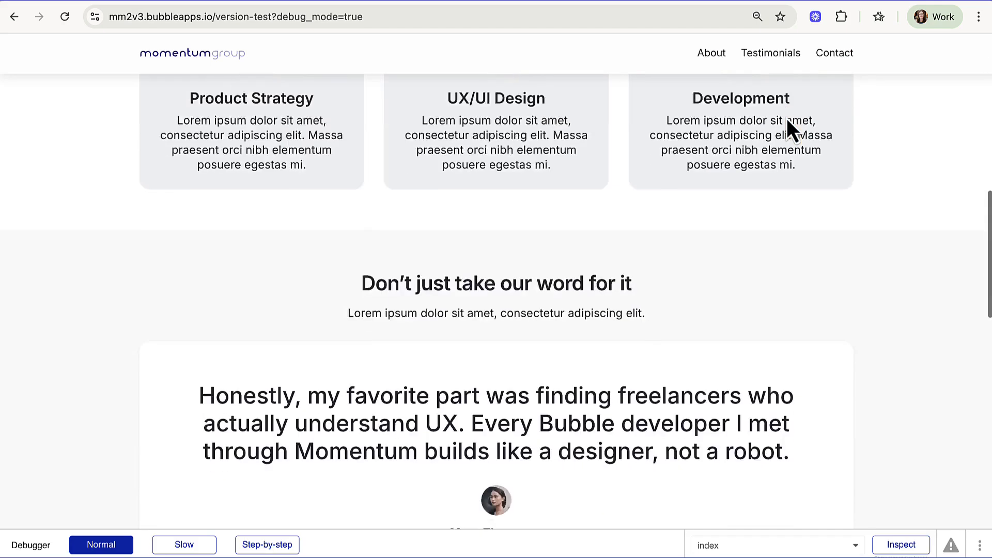
{"action": "scroll", "coordinate": [787, 119], "scroll_direction": "down", "scroll_amount": 7}
{"action": "scroll", "coordinate": [747, 143], "scroll_direction": "up", "scroll_amount": 1}
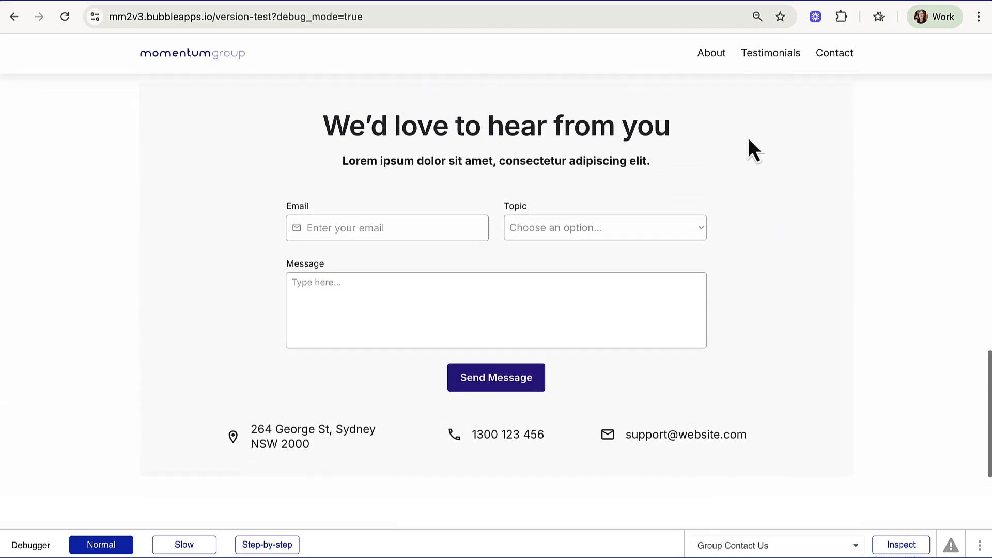
{"action": "left_click", "coordinate": [670, 232]}
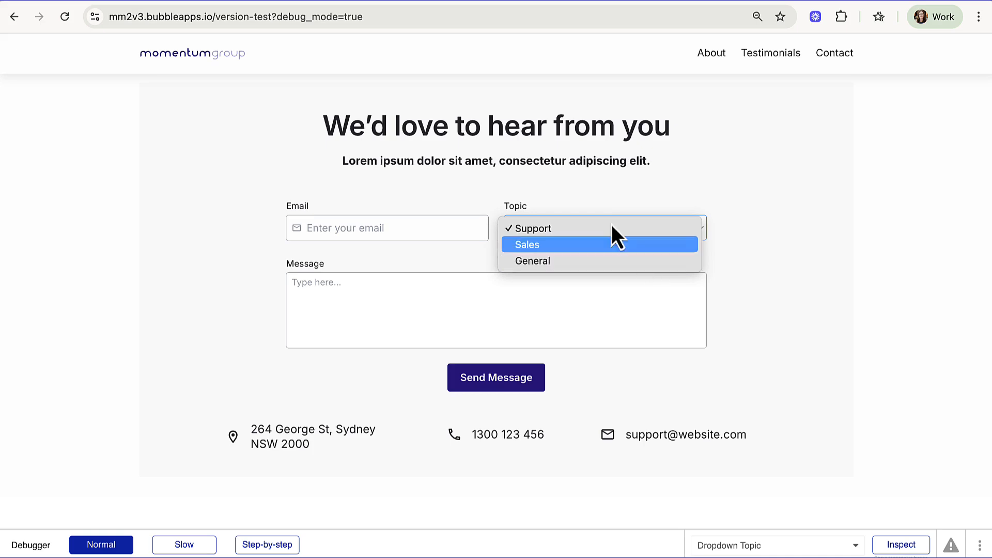
{"action": "left_click", "coordinate": [176, 1]}
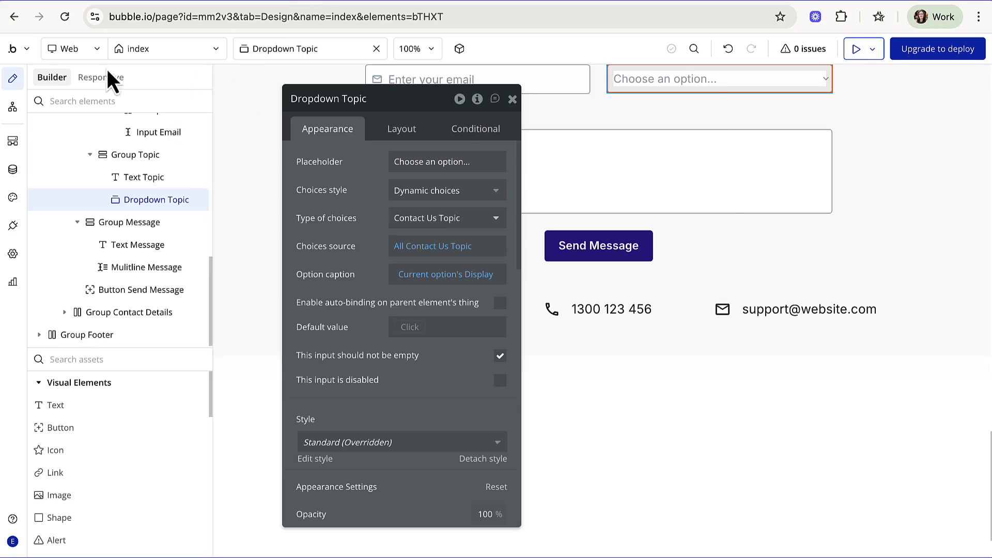
- Create a new data type called 'Contact Us Submission' in the Data tab
{"action": "left_click", "coordinate": [12, 171]}
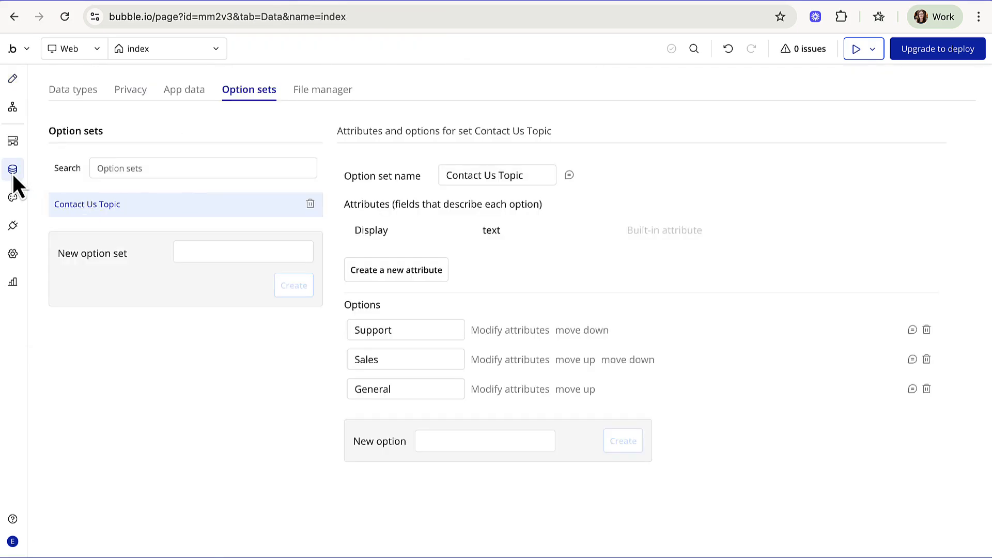
{"action": "left_click", "coordinate": [83, 98]}
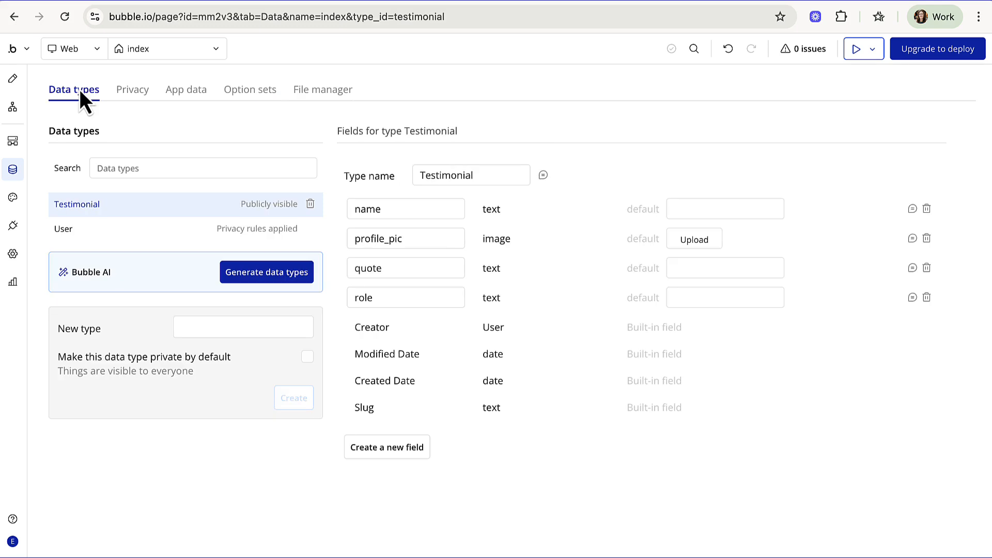
{"action": "left_click", "coordinate": [187, 329]}
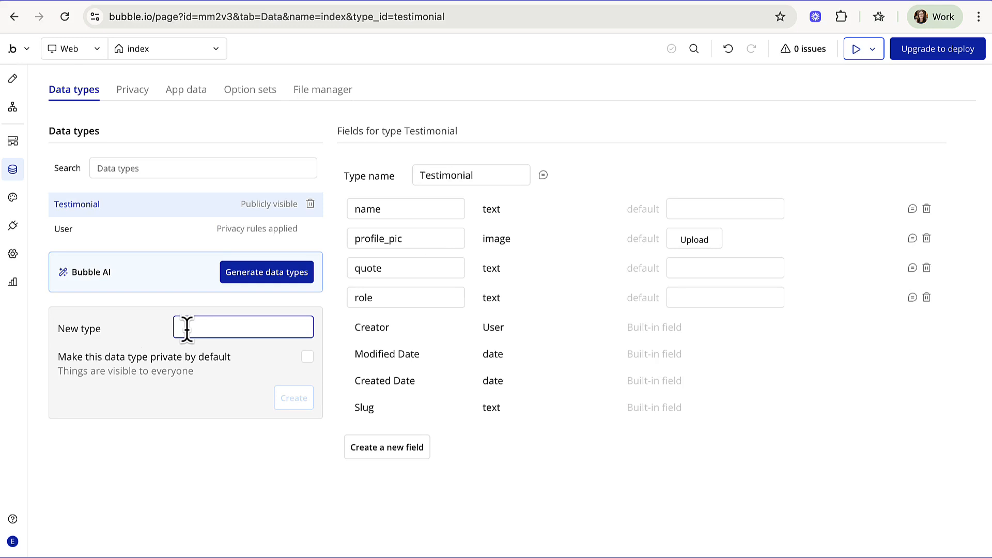
{"action": "type", "text": "Contact Us "}
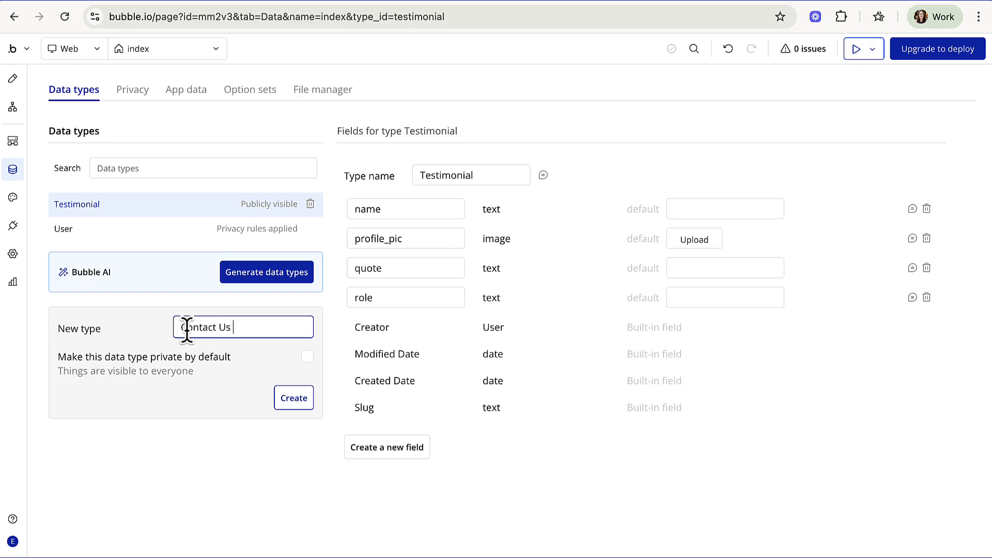
{"action": "type", "text": "Submission"}
{"action": "left_click", "coordinate": [297, 400]}
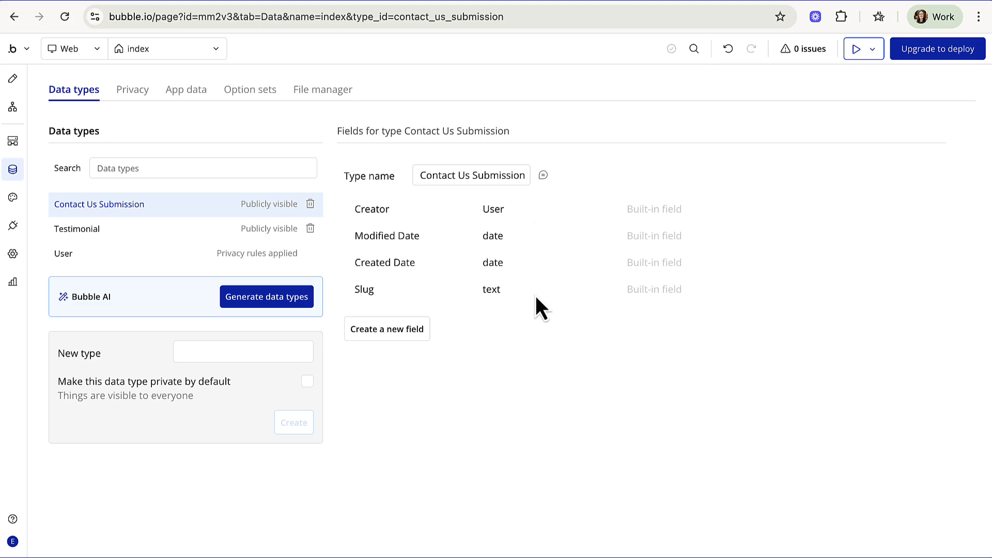
- Add an 'email' field of type text to Contact Us Submission
{"action": "left_click", "coordinate": [408, 334]}
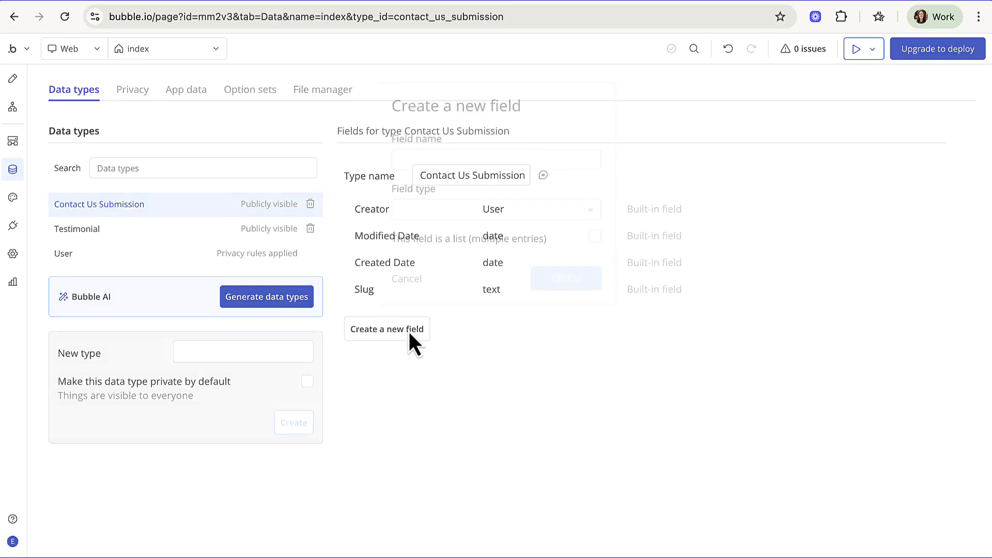
{"action": "left_click", "coordinate": [443, 160]}
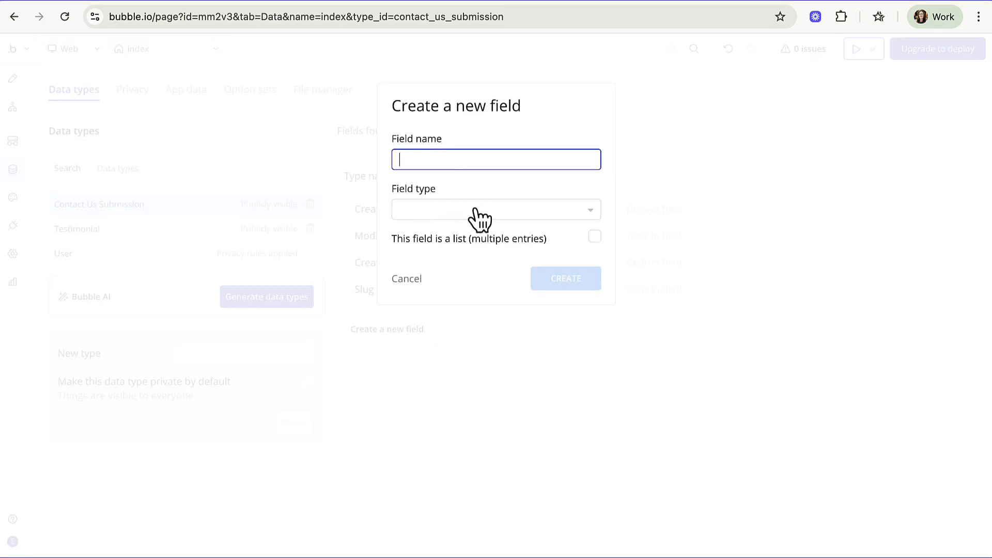
{"action": "type", "text": "email"}
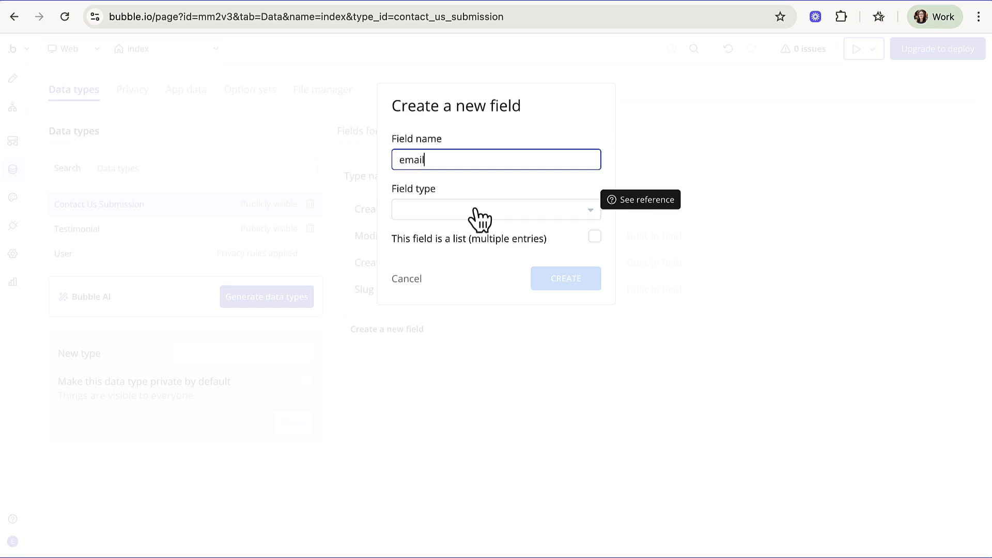
{"action": "left_click", "coordinate": [473, 210]}
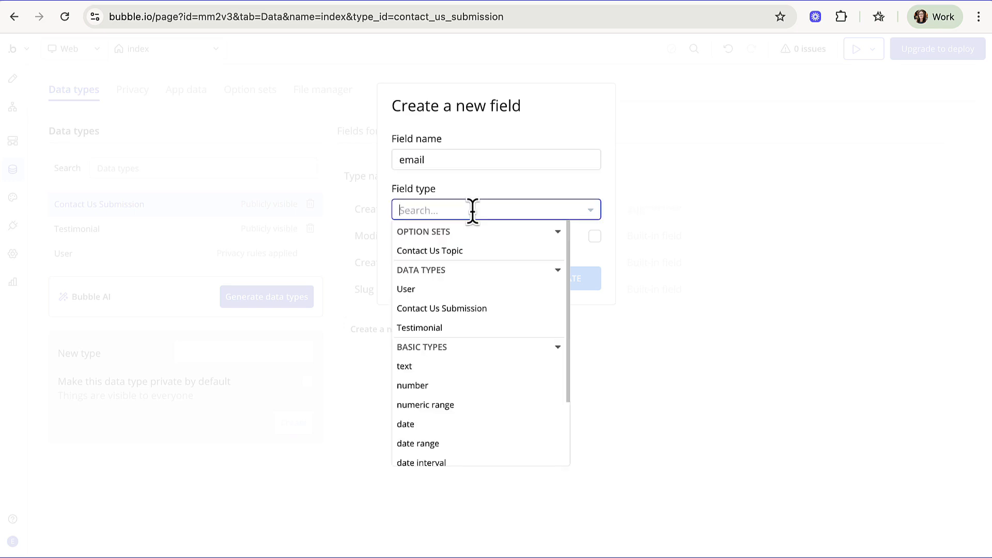
{"action": "type", "text": "text"}
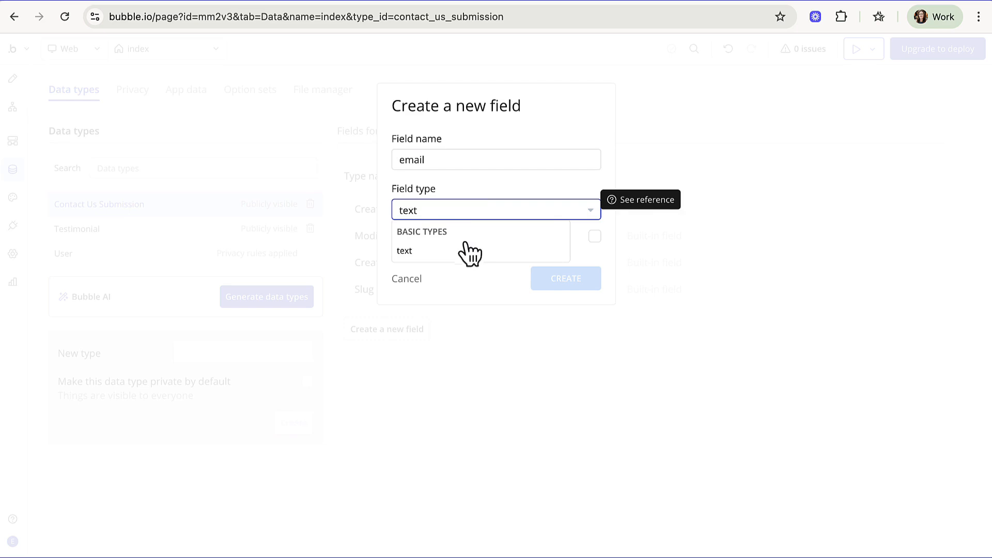
{"action": "left_click", "coordinate": [458, 254]}
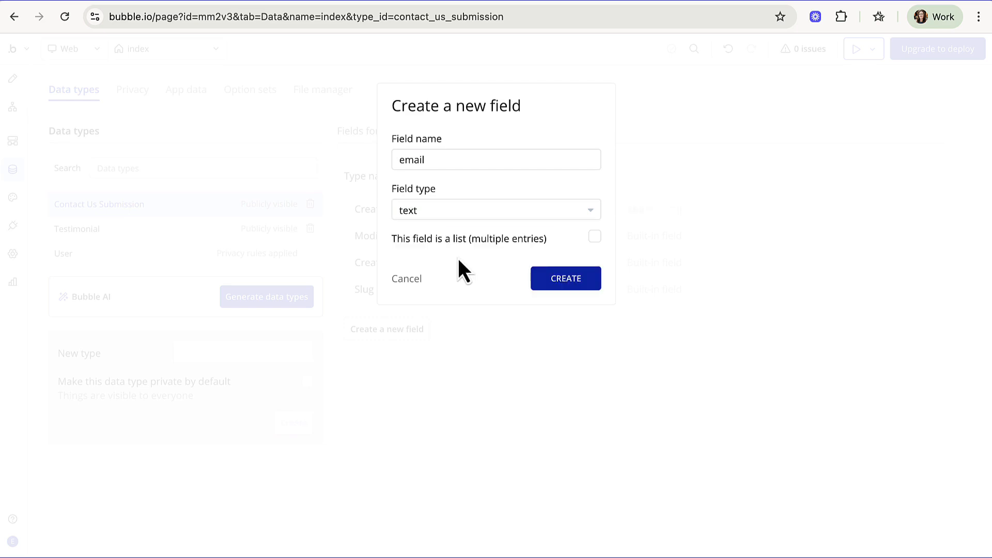
{"action": "left_click", "coordinate": [556, 282]}
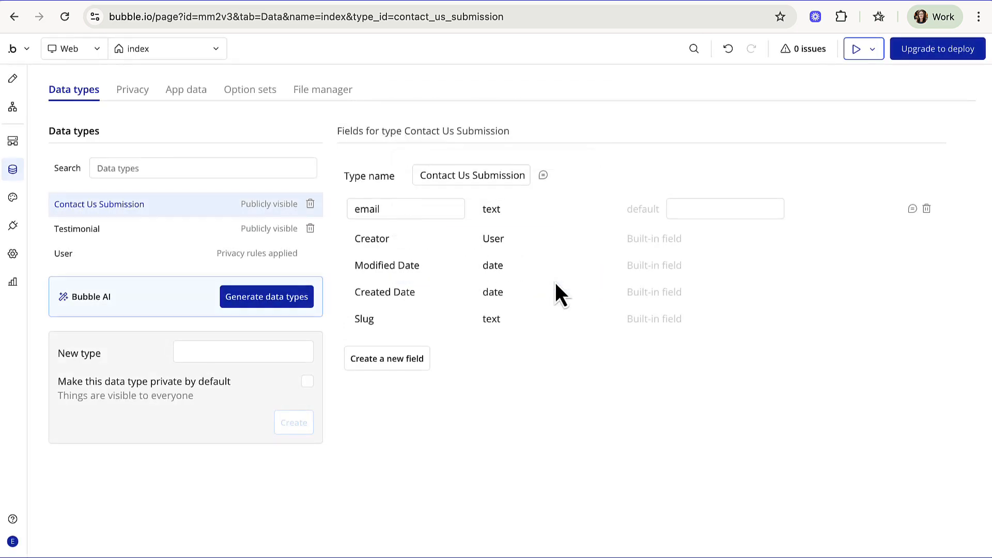
- Add a 'topic' field using the Contact Us Topic option set
{"action": "left_click", "coordinate": [392, 359]}
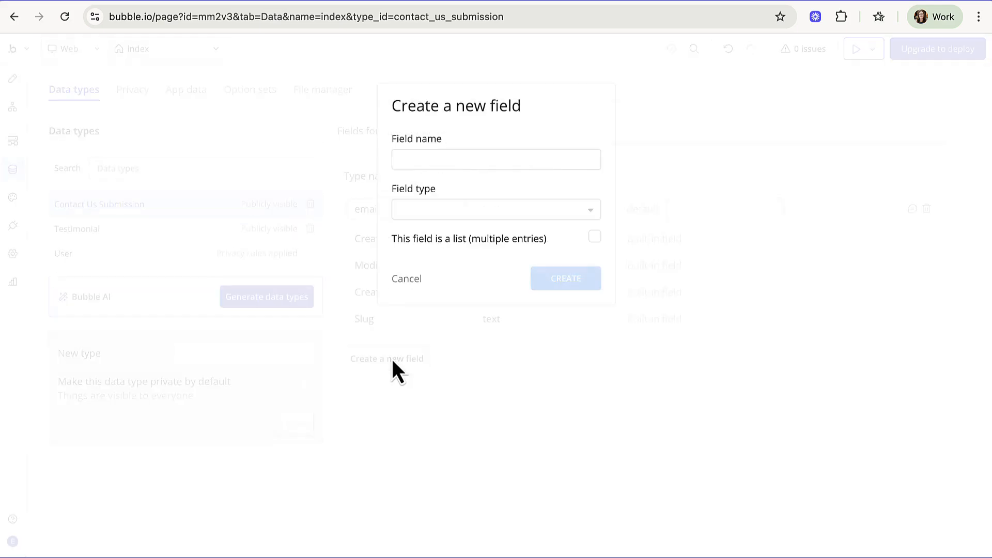
{"action": "left_click", "coordinate": [455, 161]}
{"action": "type", "text": "topic"}
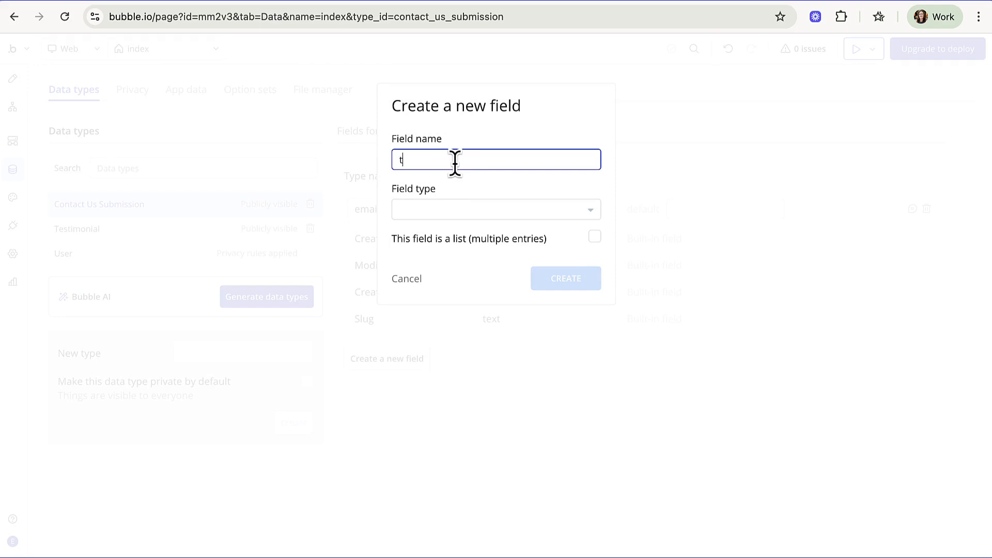
{"action": "left_click", "coordinate": [440, 209]}
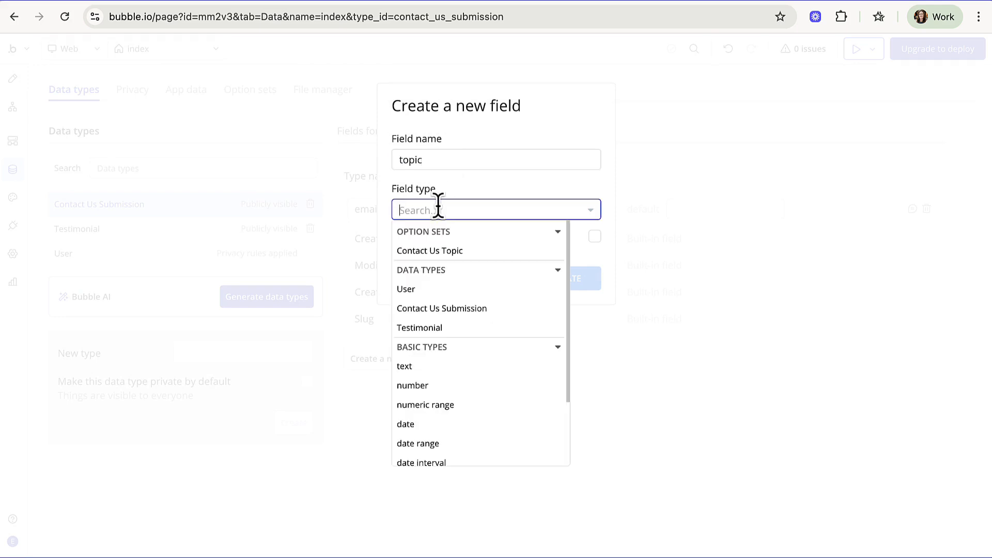
{"action": "left_click", "coordinate": [435, 252]}
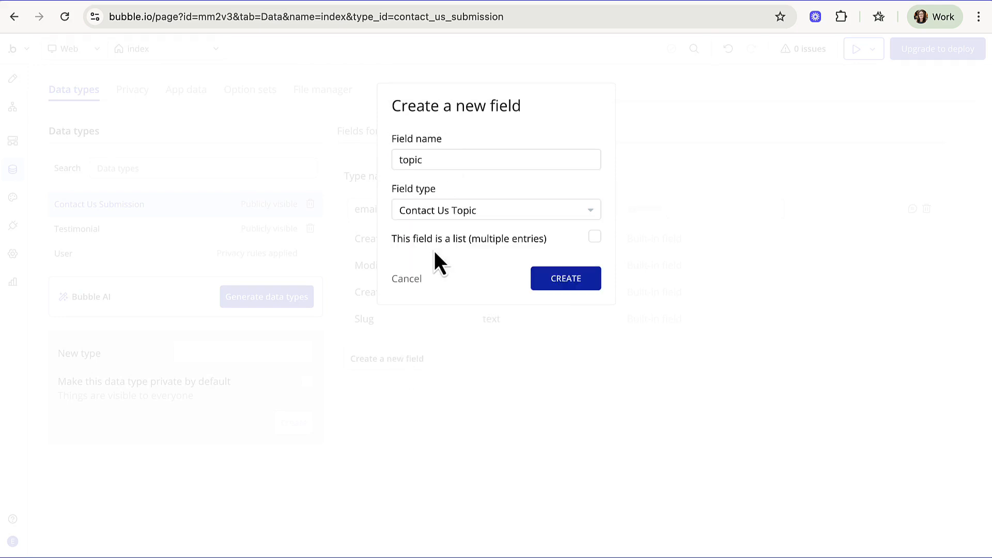
{"action": "left_click", "coordinate": [566, 280]}
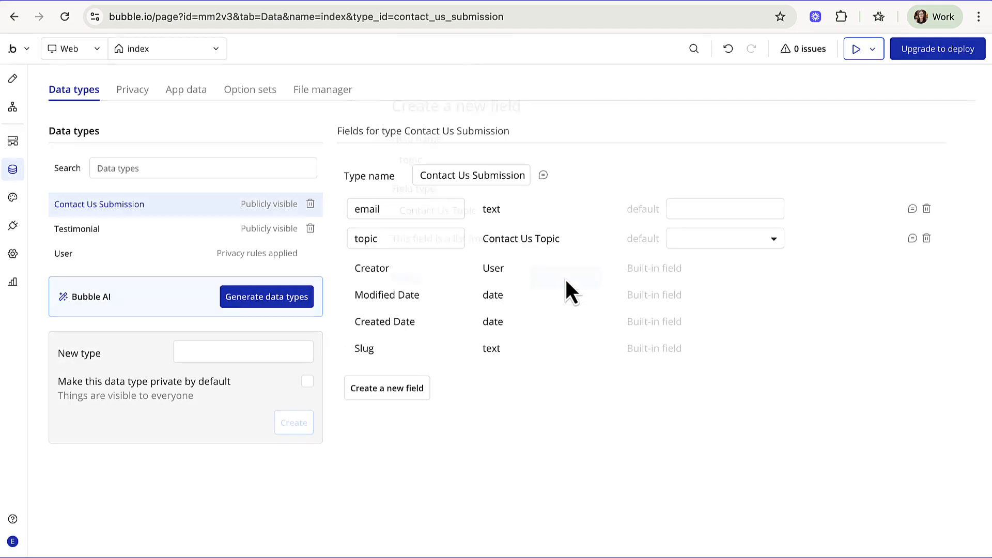
- Add a 'message' field of type text
{"action": "left_click", "coordinate": [407, 390]}
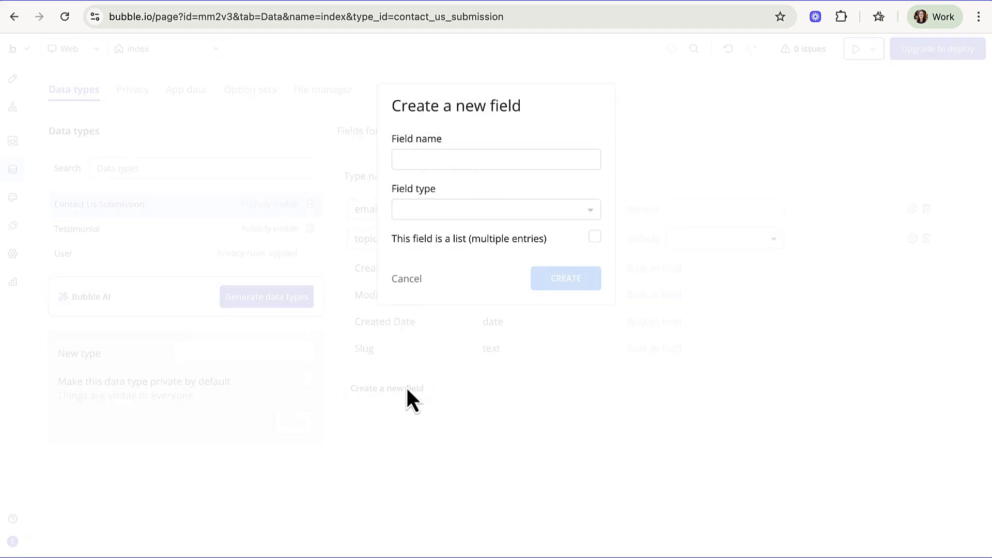
{"action": "left_click", "coordinate": [464, 158]}
{"action": "type", "text": "message"}
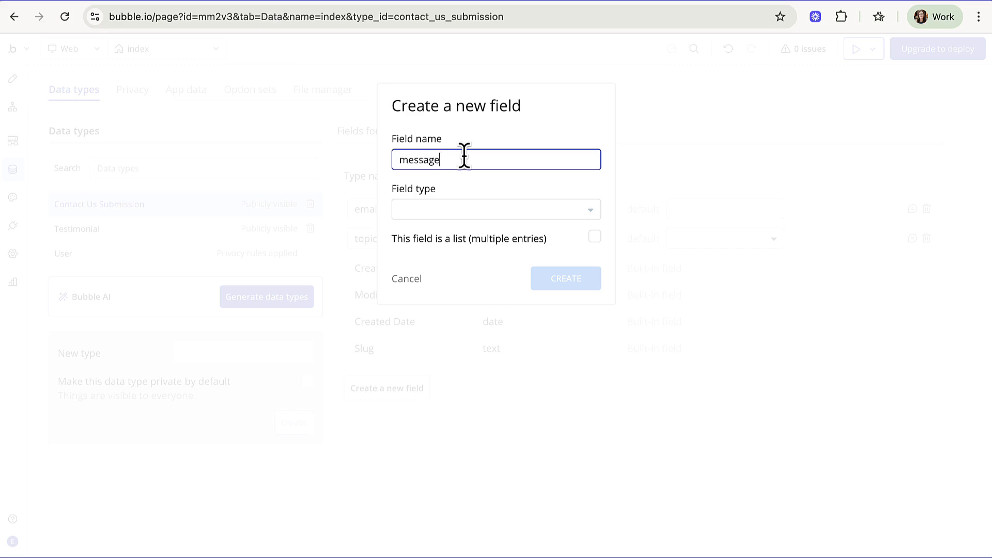
{"action": "left_click", "coordinate": [467, 209]}
{"action": "type", "text": "text"}
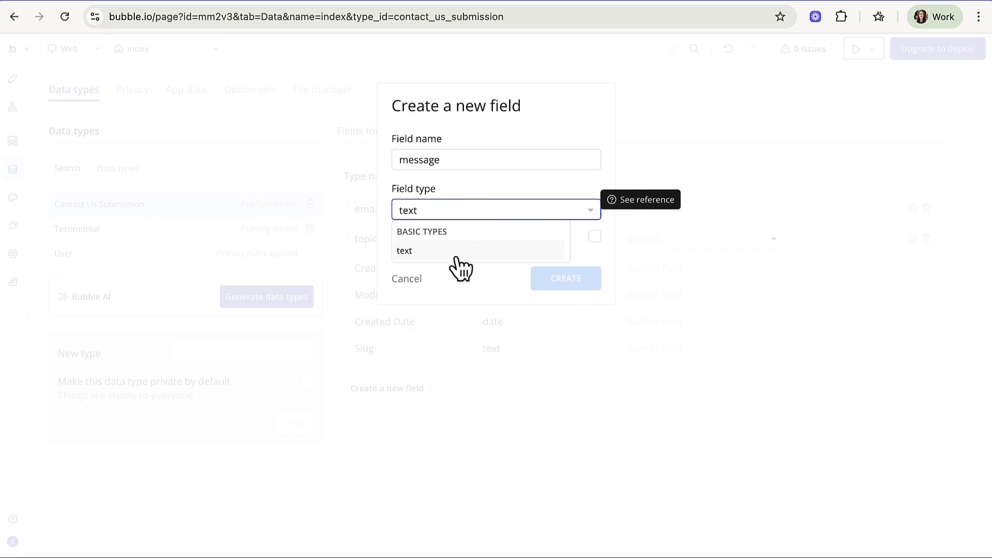
{"action": "left_click", "coordinate": [456, 254]}
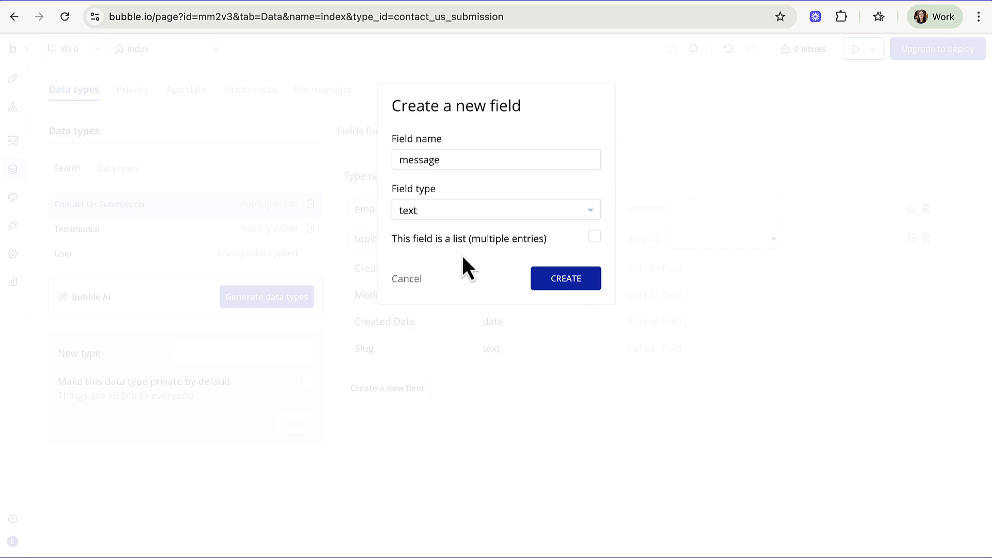
{"action": "left_click", "coordinate": [558, 284]}
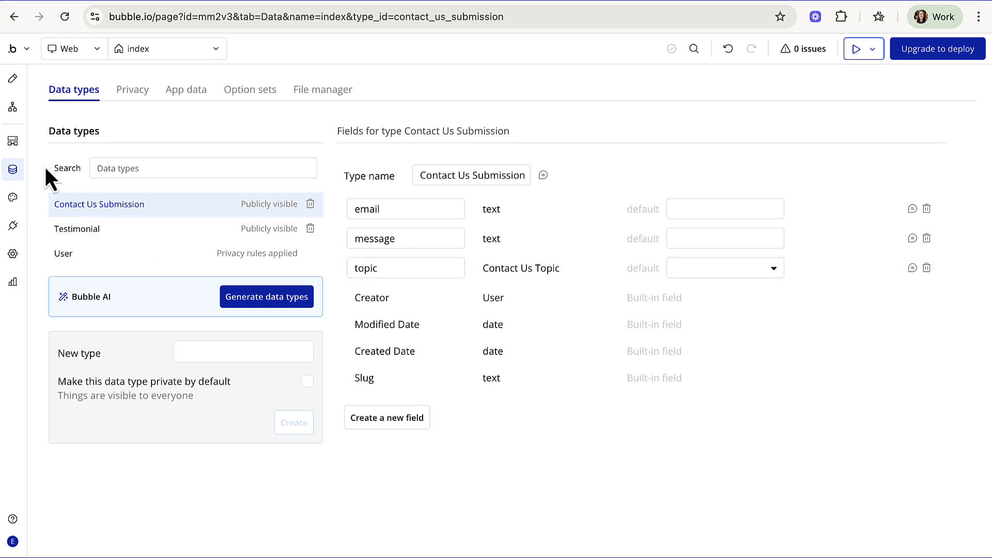
- Add a workflow triggered when the Send Message button is clicked
{"action": "left_click", "coordinate": [16, 81]}
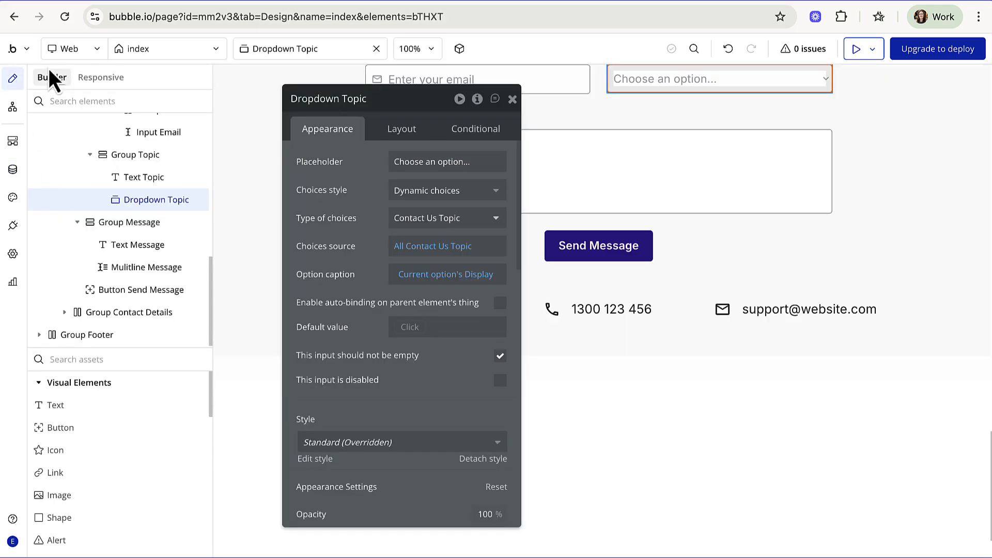
{"action": "left_click", "coordinate": [512, 99]}
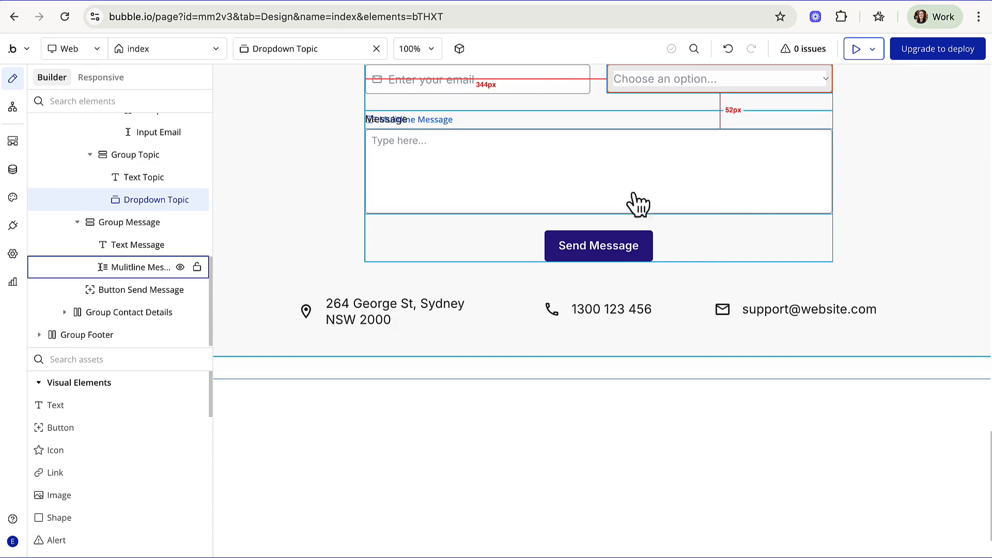
{"action": "left_click", "coordinate": [593, 247]}
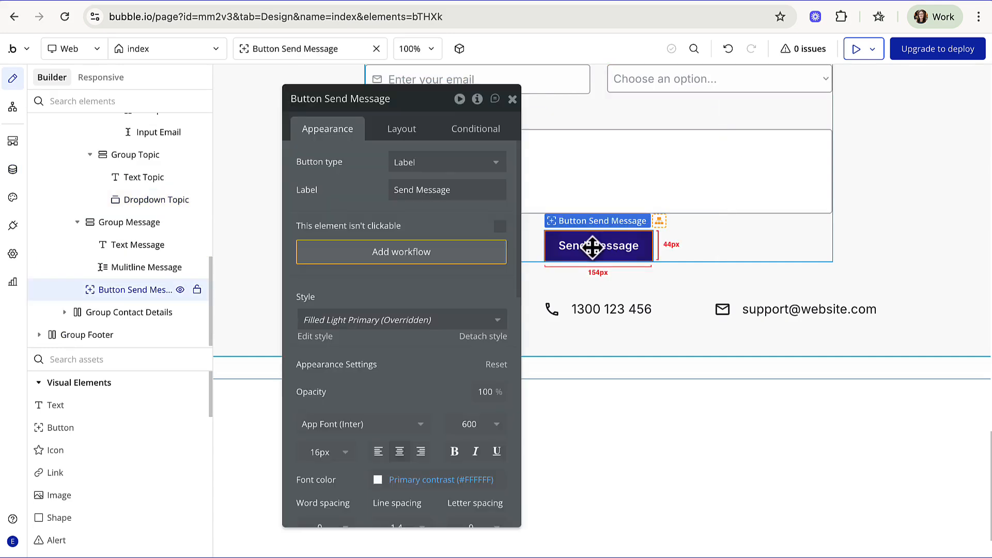
{"action": "left_click", "coordinate": [401, 253]}
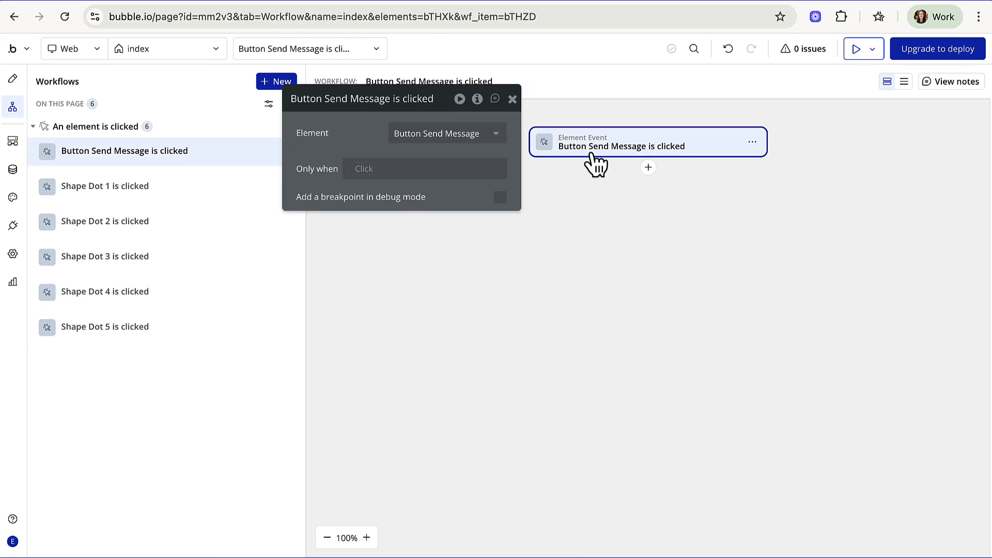
- Add a 'Create a new thing' action as Step 1 with type Contact Us Submission
{"action": "left_click", "coordinate": [649, 168]}
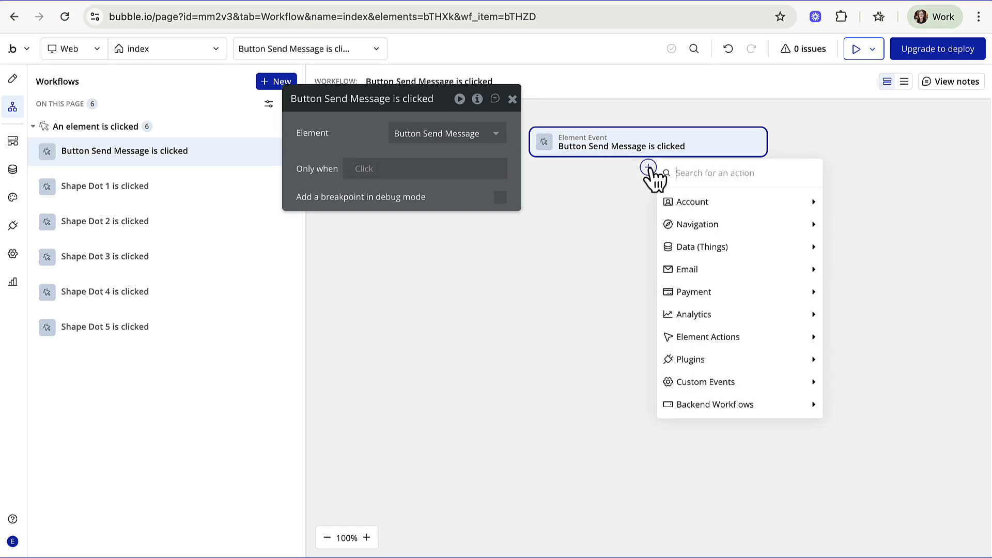
{"action": "mouse_move", "coordinate": [711, 298]}
{"action": "mouse_move", "coordinate": [721, 248]}
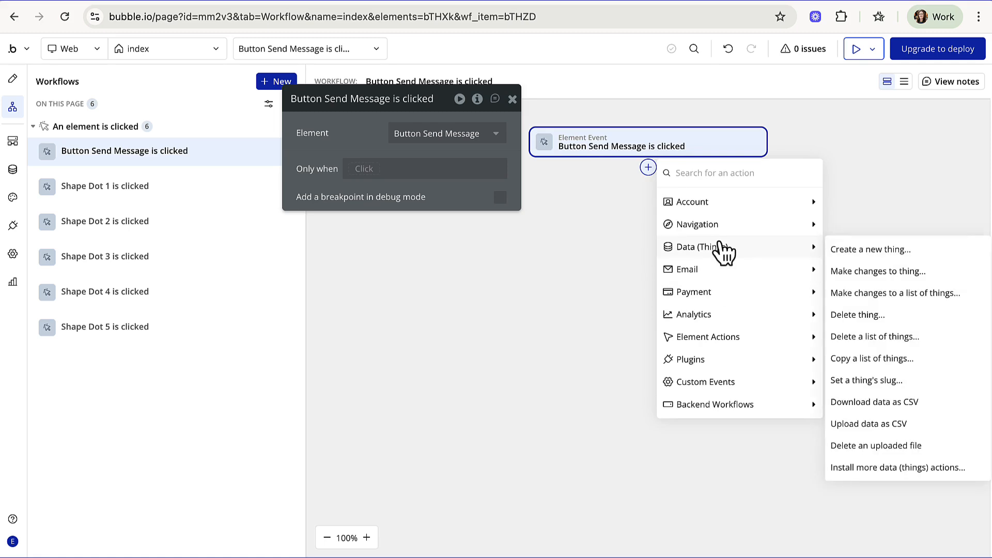
{"action": "left_click", "coordinate": [855, 251]}
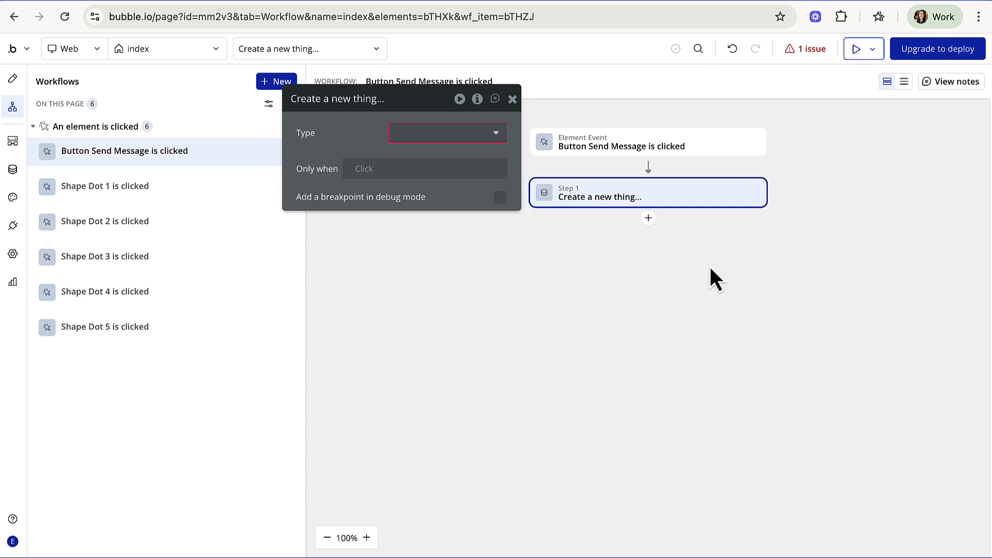
{"action": "left_click", "coordinate": [434, 135]}
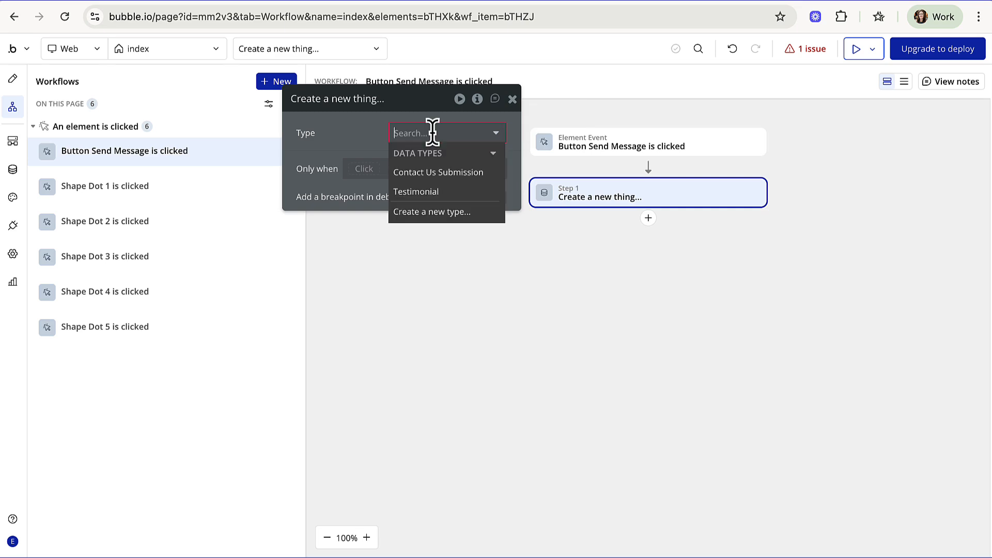
{"action": "left_click", "coordinate": [439, 174]}
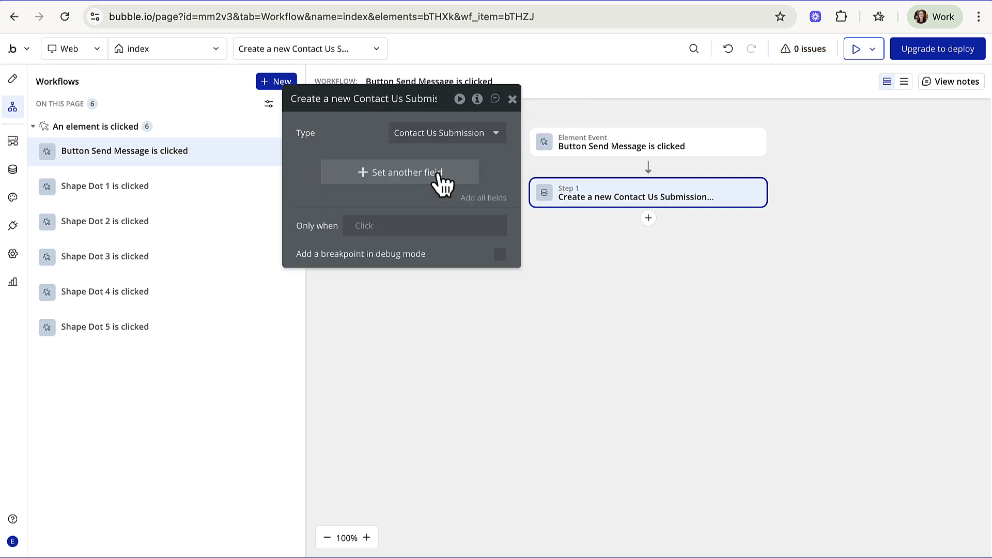
- Add the email, message and topic fields to Step 1 and set email to Input Email's value
{"action": "left_click", "coordinate": [485, 199]}
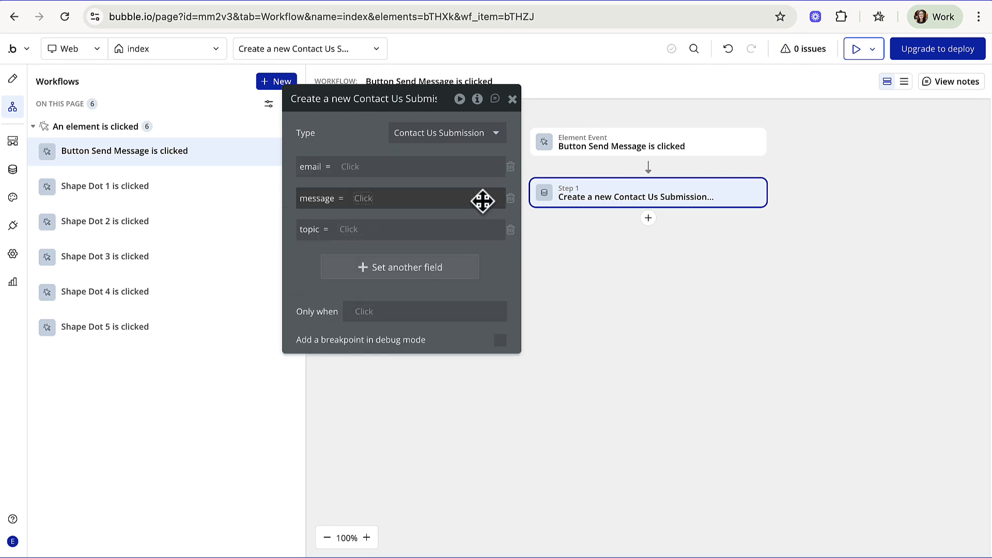
{"action": "left_click", "coordinate": [351, 166]}
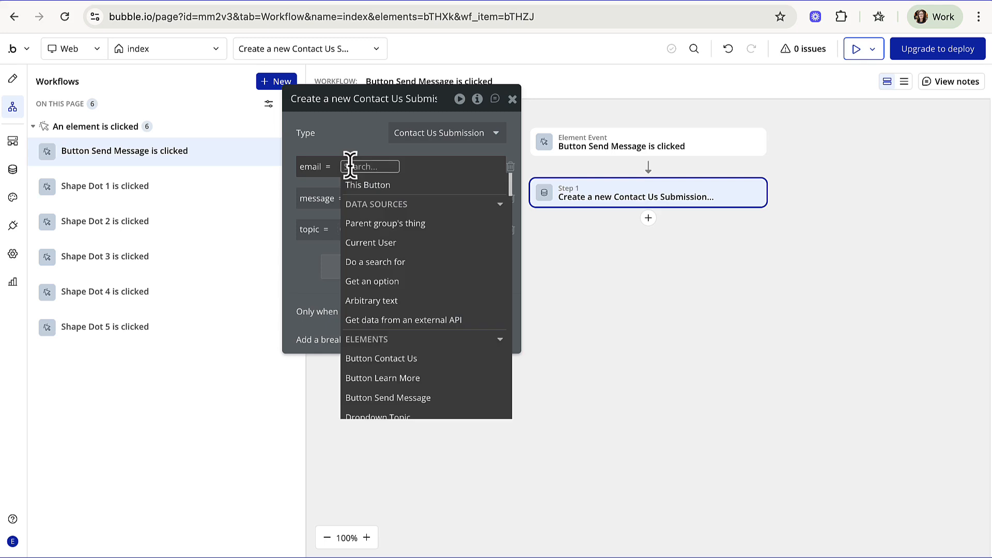
{"action": "type", "text": "inp"}
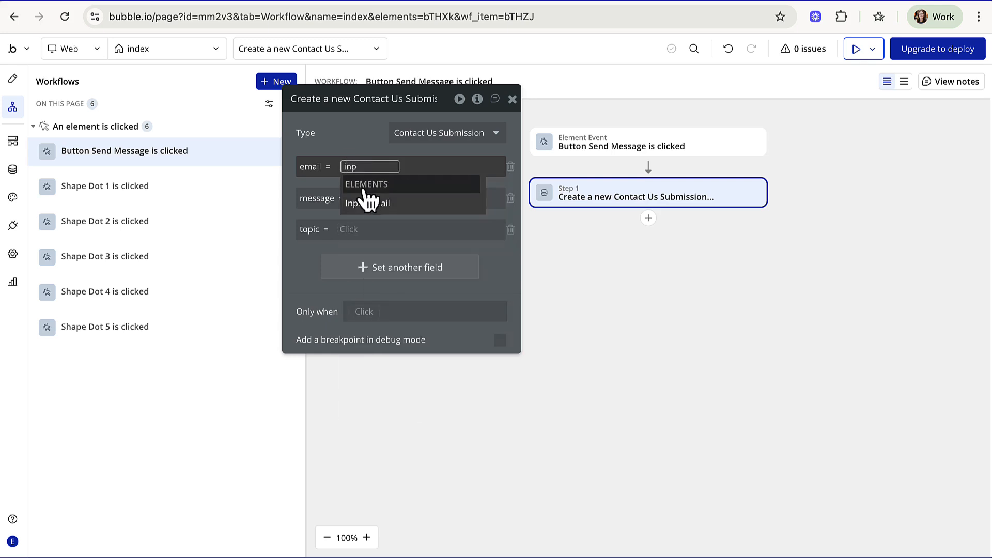
{"action": "left_click", "coordinate": [369, 204]}
{"action": "left_click", "coordinate": [409, 202]}
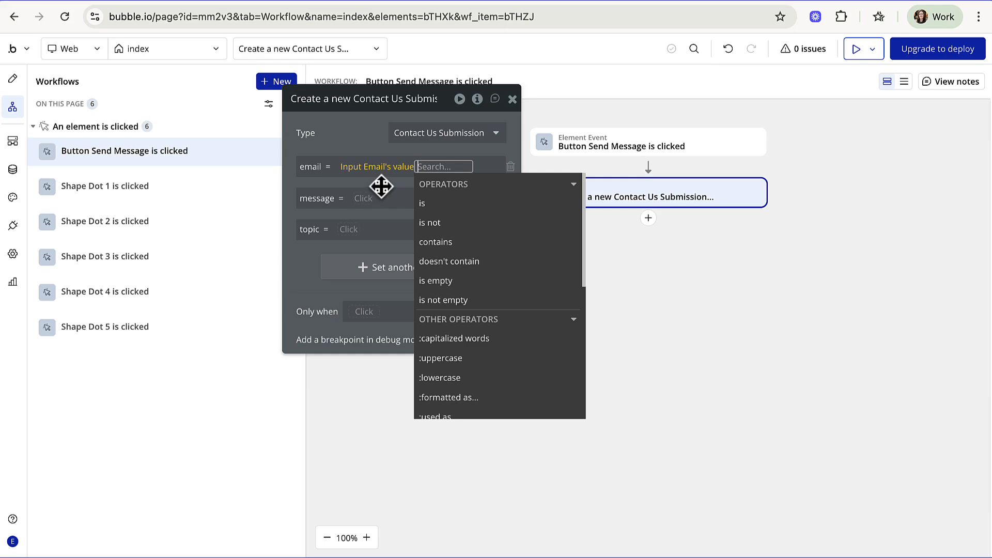
{"action": "key", "text": "BackSpace"}
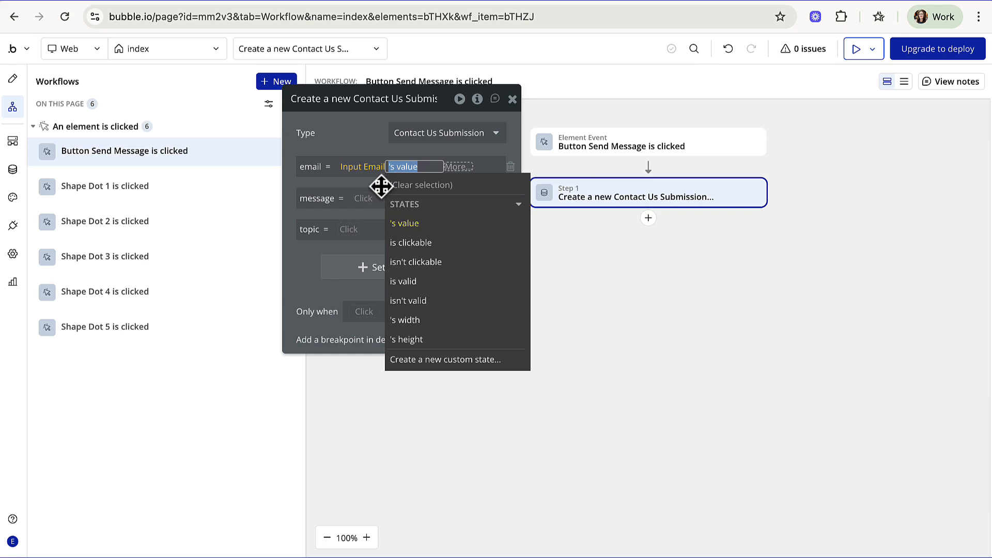
{"action": "key", "text": "BackSpace"}
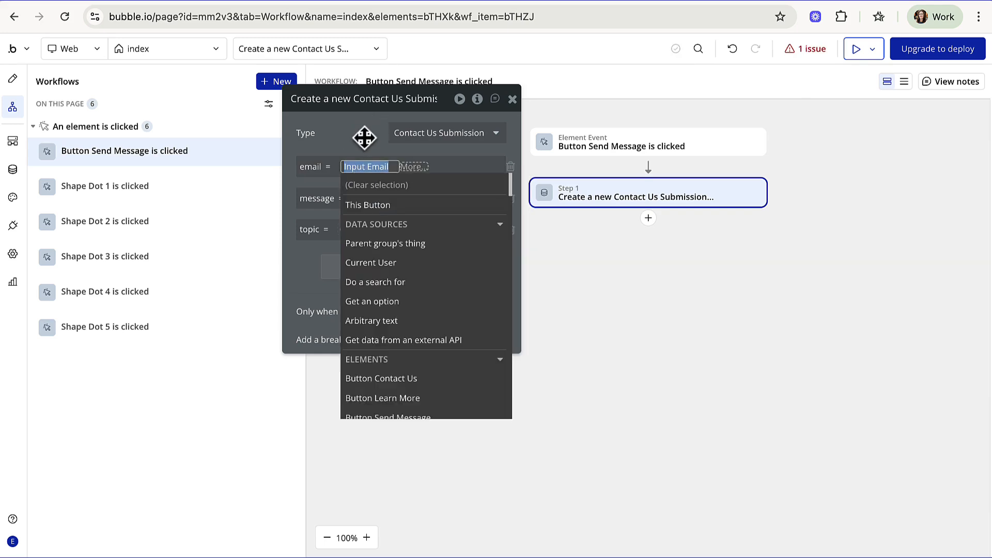
{"action": "left_click", "coordinate": [365, 137]}
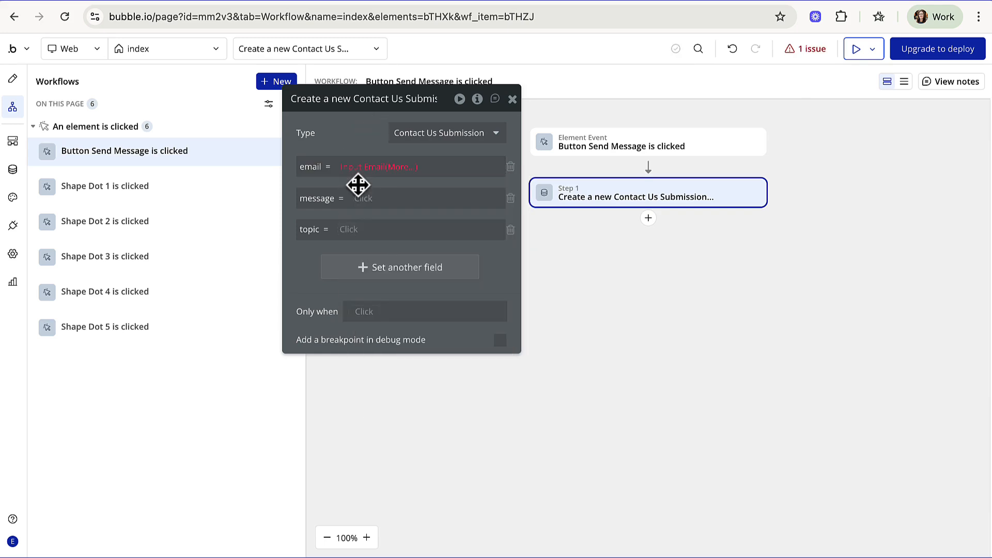
{"action": "left_click", "coordinate": [405, 167]}
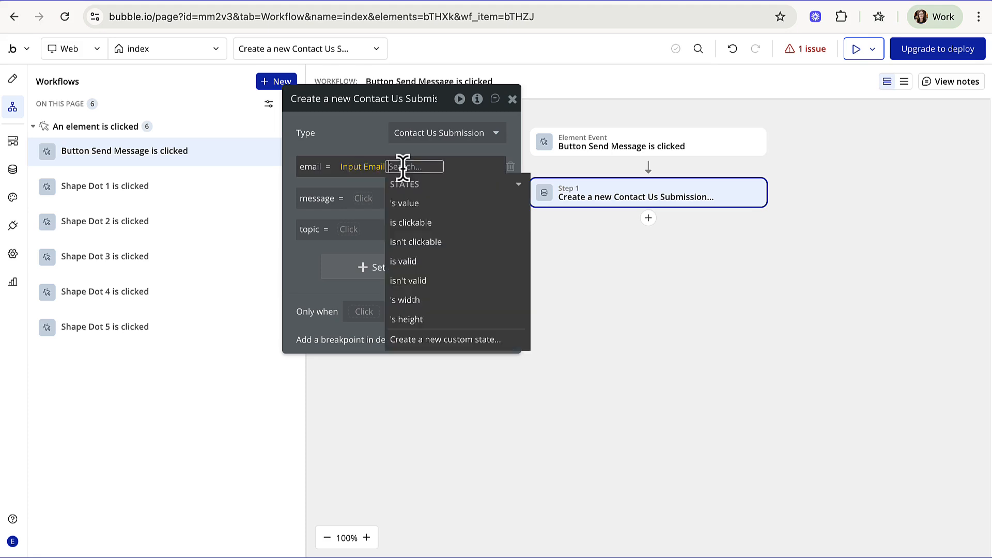
{"action": "left_click", "coordinate": [416, 205]}
{"action": "left_click", "coordinate": [362, 143]}
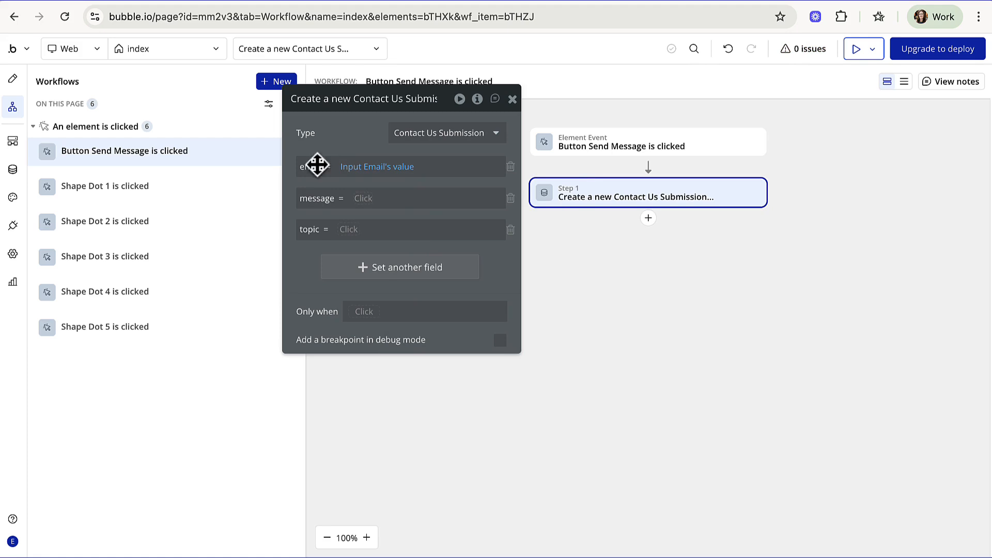
{"action": "left_click", "coordinate": [364, 199]}
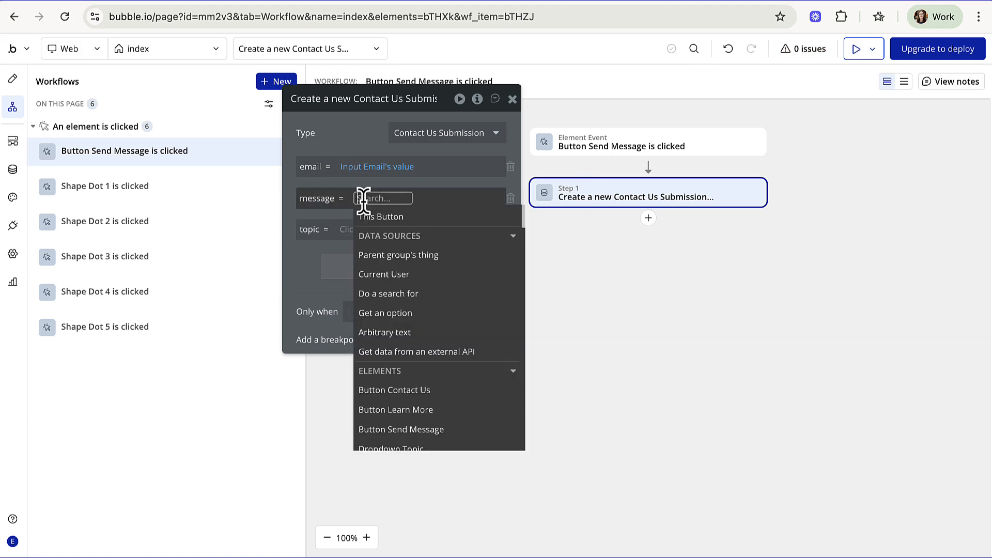
- Set the submission's message to Mulitline Message's value
{"action": "type", "text": "mu"}
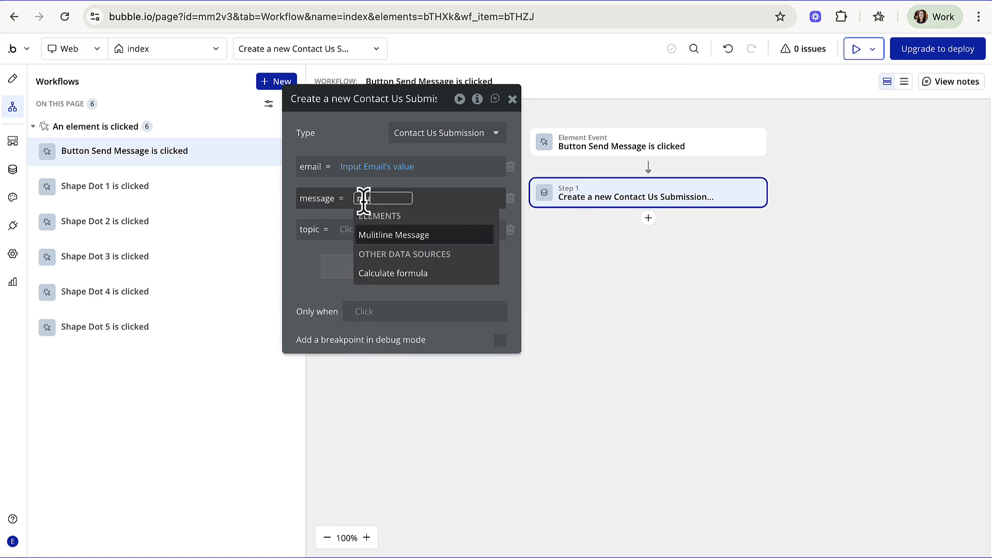
{"action": "left_click", "coordinate": [394, 236]}
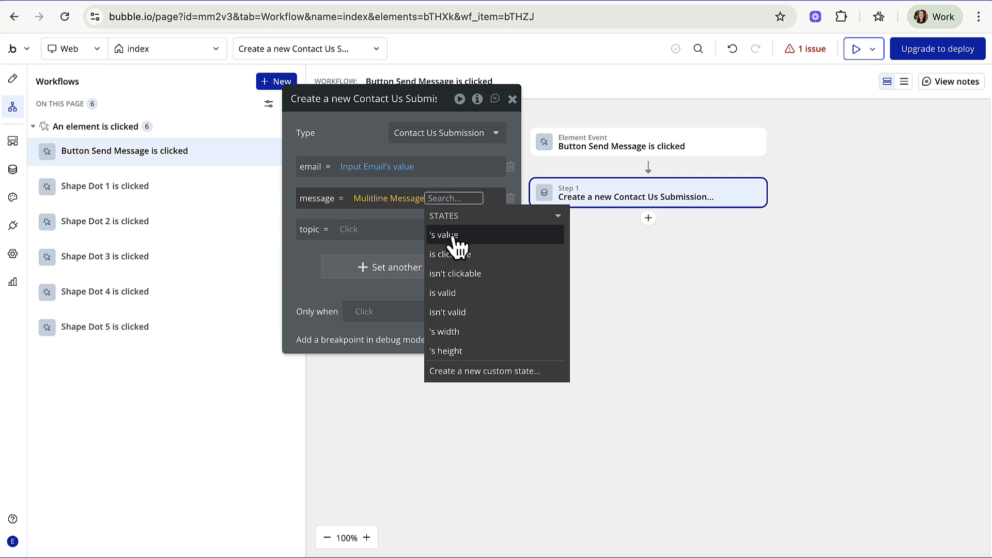
{"action": "left_click", "coordinate": [453, 237]}
{"action": "left_click", "coordinate": [296, 264]}
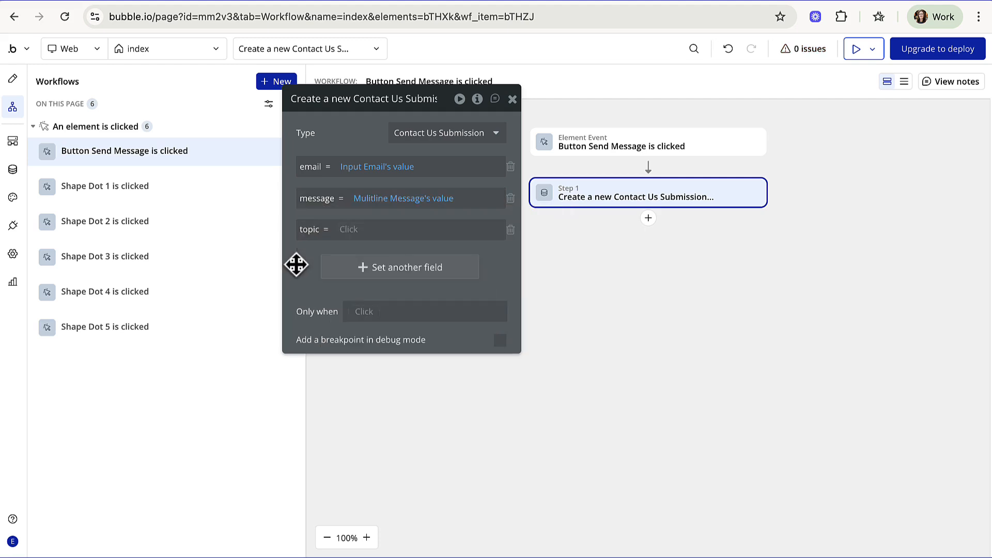
- Set the submission's topic to Dropdown Topic's value
{"action": "left_click", "coordinate": [351, 228]}
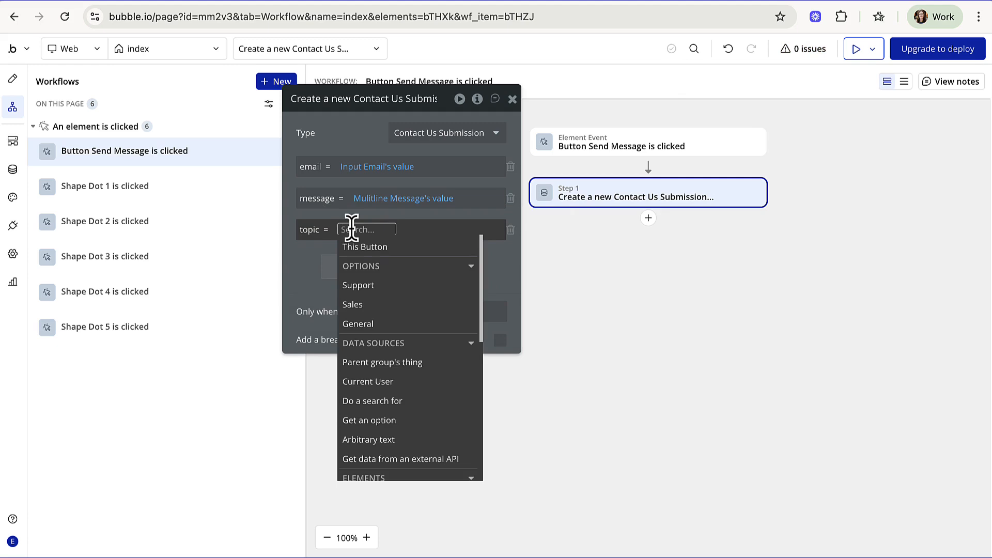
{"action": "scroll", "coordinate": [398, 367], "scroll_direction": "down", "scroll_amount": 5}
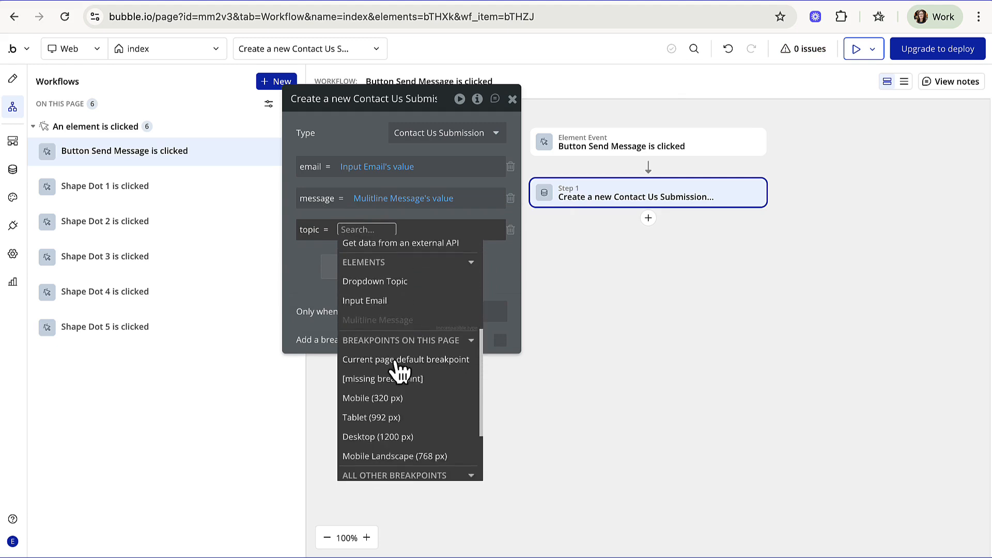
{"action": "left_click", "coordinate": [408, 265]}
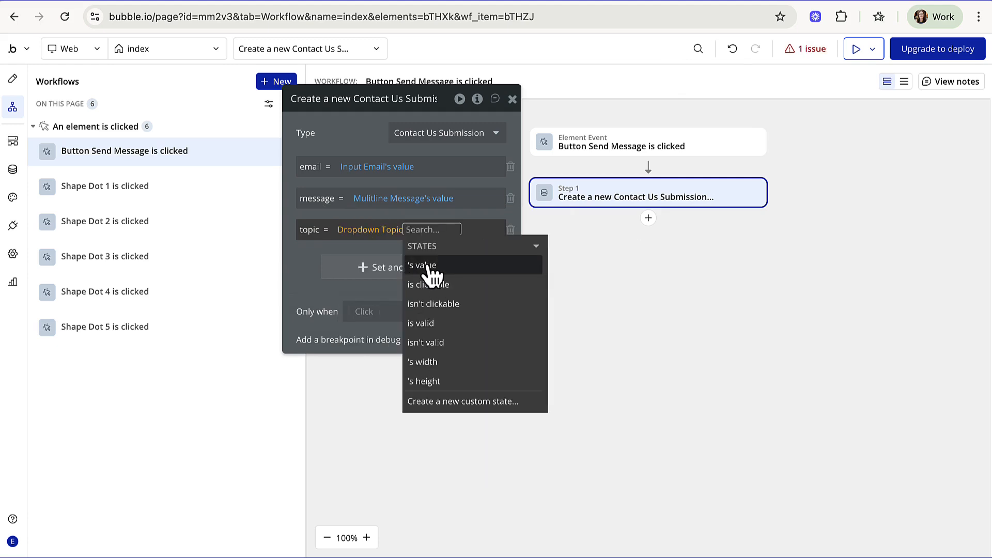
{"action": "left_click", "coordinate": [432, 263]}
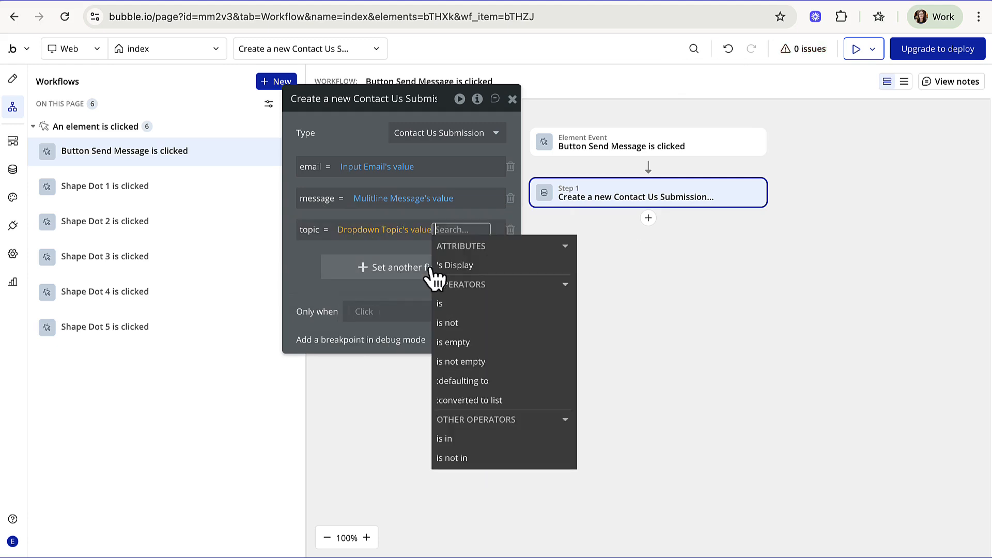
{"action": "left_click", "coordinate": [303, 278]}
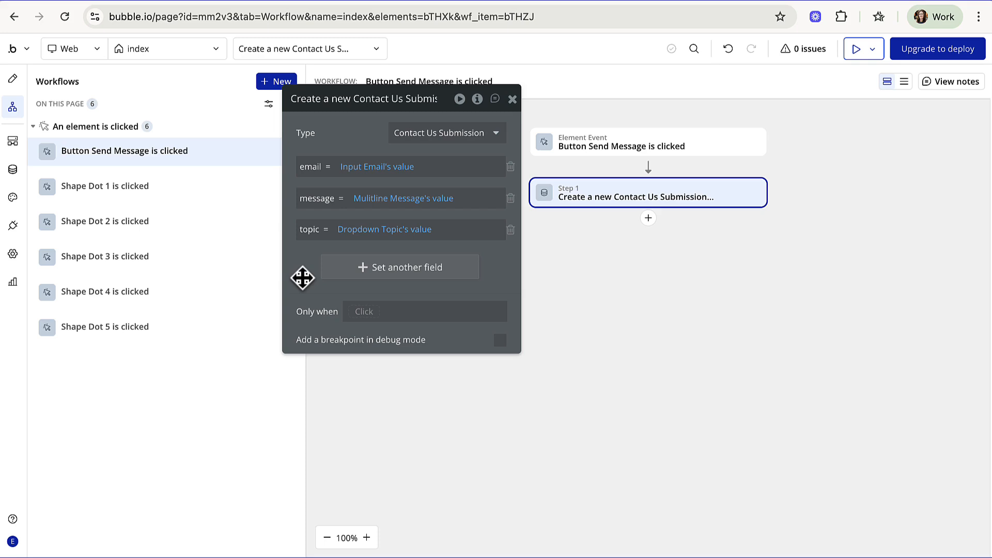
- Remove the extra 's Display so topic stays Dropdown Topic's value
{"action": "left_click", "coordinate": [427, 230]}
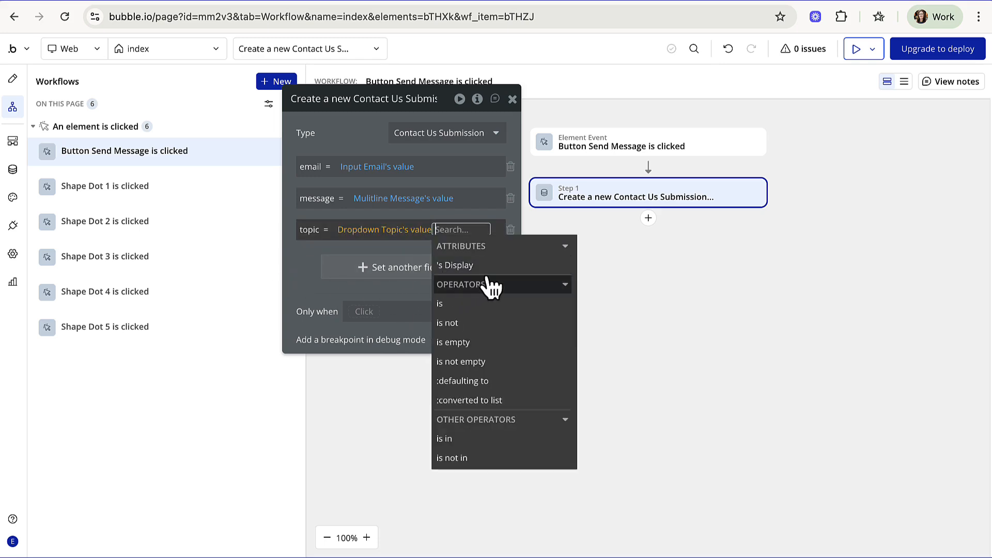
{"action": "mouse_move", "coordinate": [496, 279]}
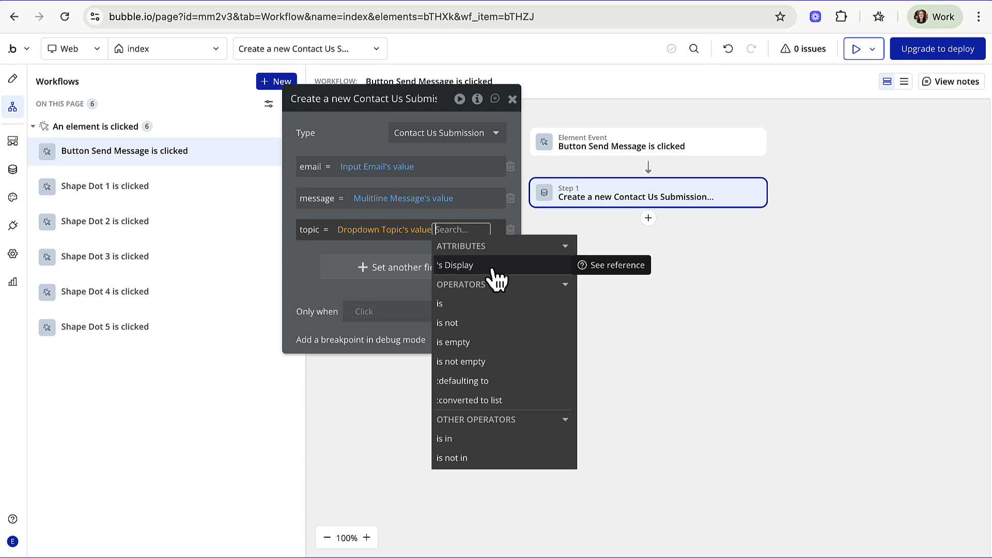
{"action": "left_click", "coordinate": [494, 269]}
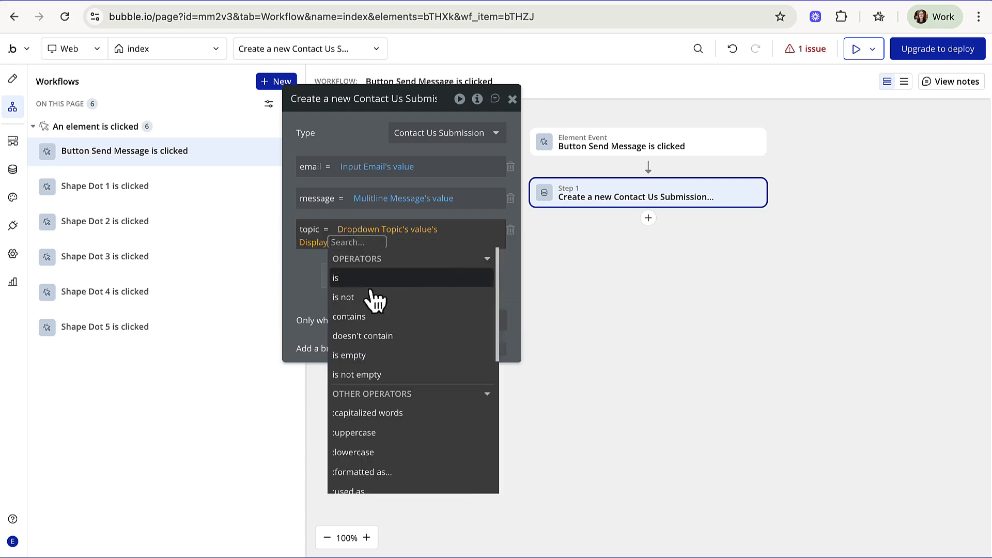
{"action": "left_click", "coordinate": [308, 295]}
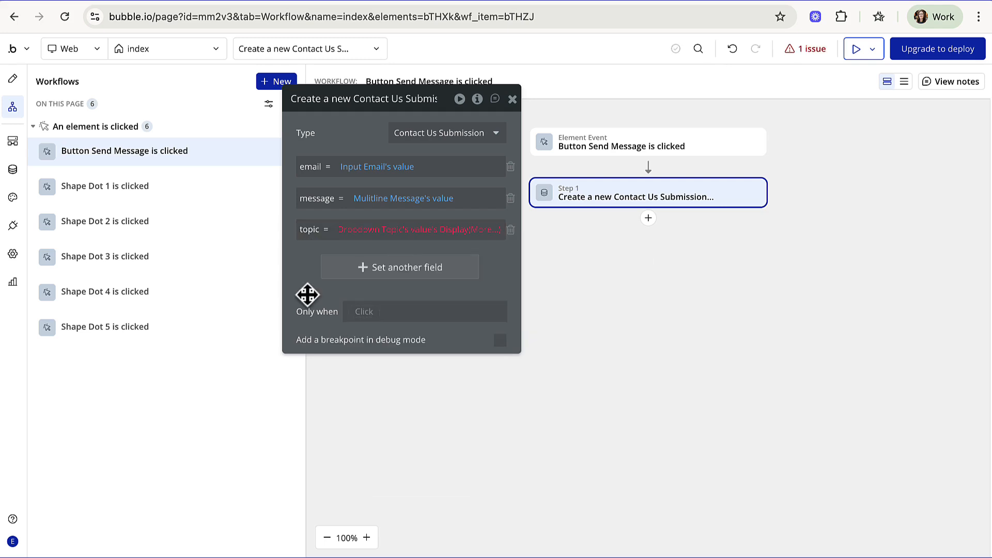
{"action": "left_click", "coordinate": [467, 229]}
{"action": "key", "text": "BackSpace"}
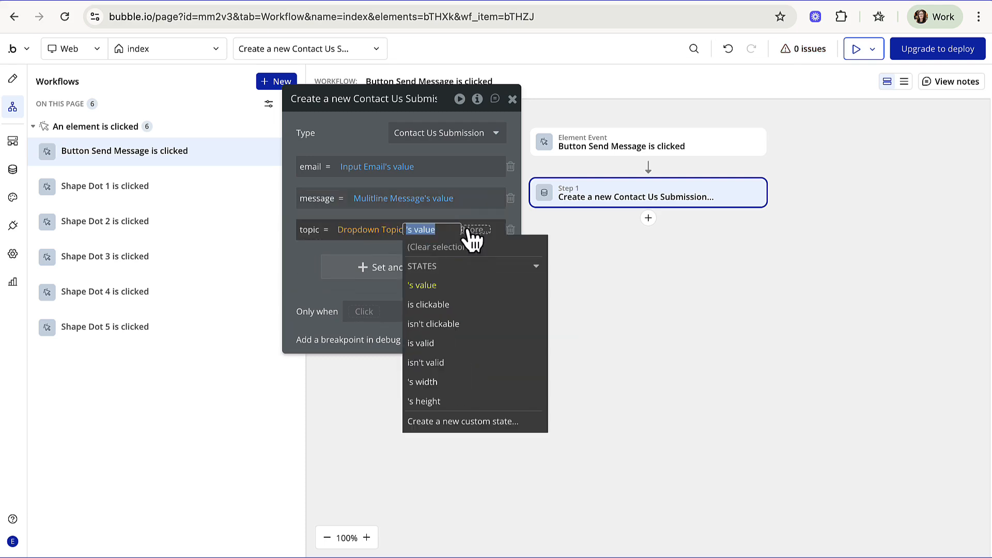
{"action": "left_click", "coordinate": [306, 256]}
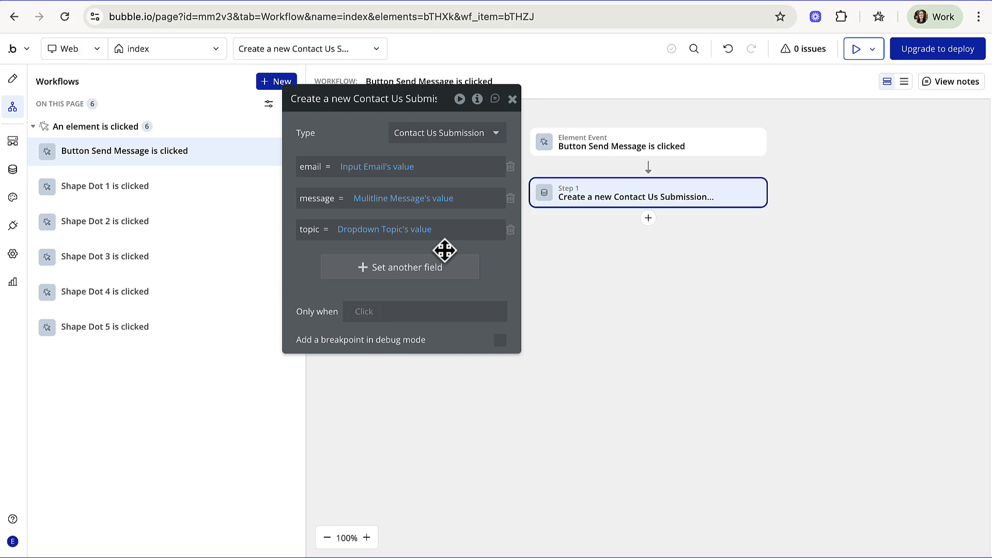
- Open the debug preview and enter a test email address in the contact form's Email field
{"action": "left_click", "coordinate": [861, 50]}
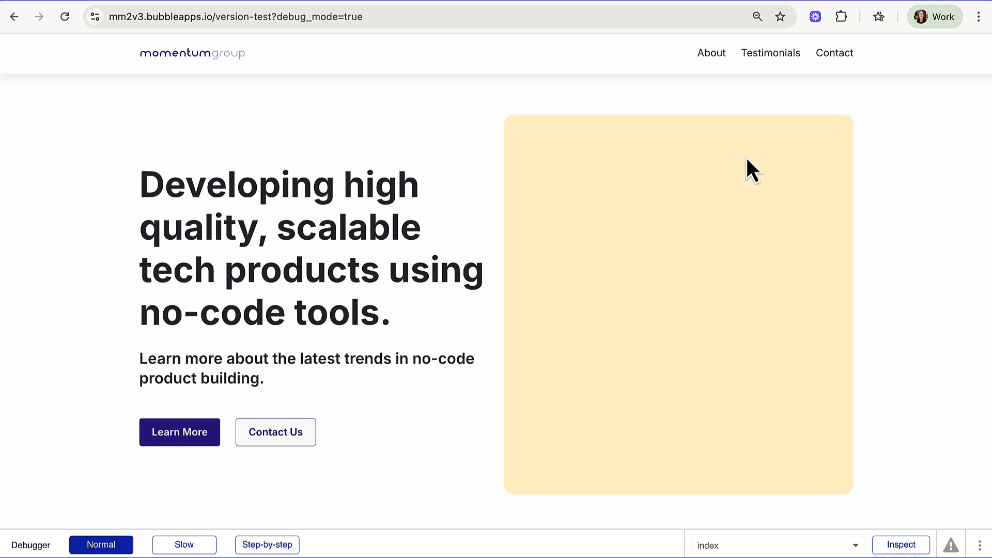
{"action": "scroll", "coordinate": [746, 156], "scroll_direction": "down", "scroll_amount": 16}
{"action": "scroll", "coordinate": [748, 160], "scroll_direction": "down", "scroll_amount": 7}
{"action": "left_click", "coordinate": [381, 194]}
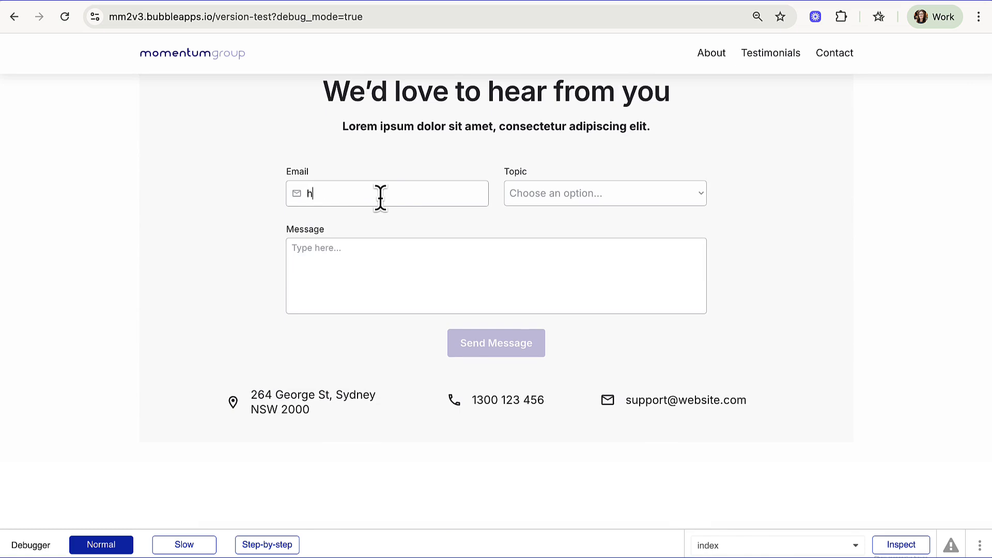
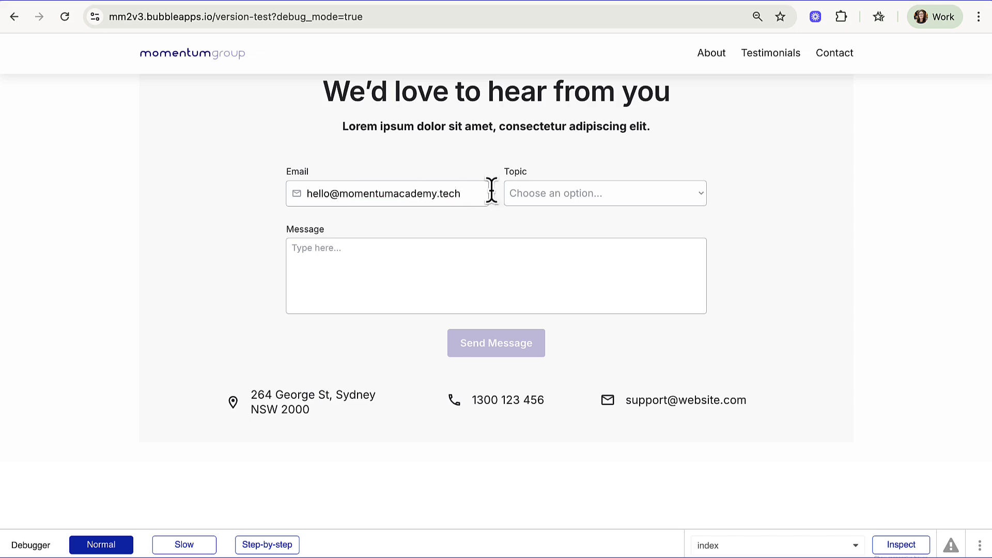
{"action": "left_click", "coordinate": [532, 195]}
- Choose Sales as the form's Topic and enter 'Testing' as the Message
{"action": "left_click", "coordinate": [535, 213]}
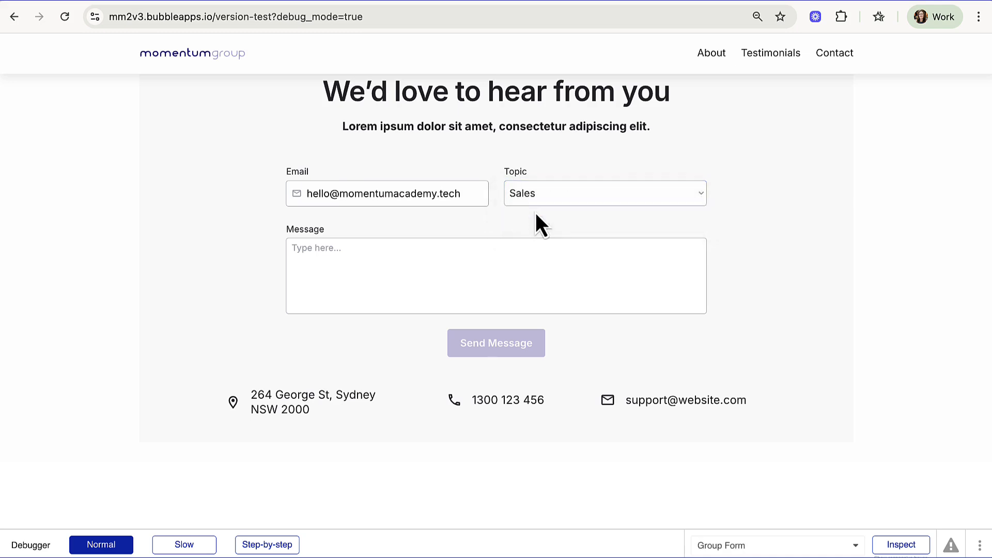
{"action": "left_click", "coordinate": [414, 254]}
{"action": "type", "text": "Testing"}
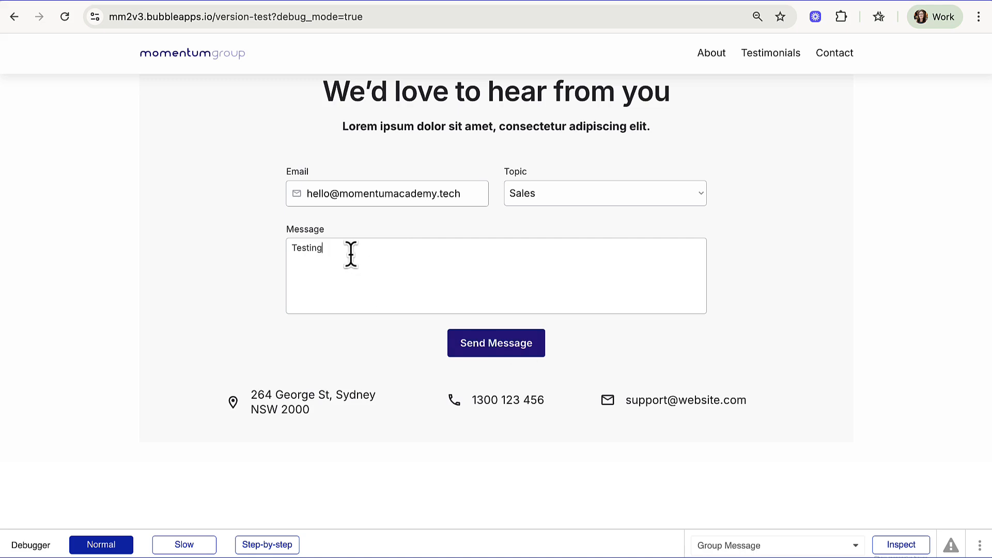
- Delete and restore the email's domain to confirm Send Message stays disabled, then return to the editor
{"action": "left_click_drag", "start_coordinate": [463, 192], "coordinate": [302, 194]}
{"action": "key", "text": "ctrl+c"}
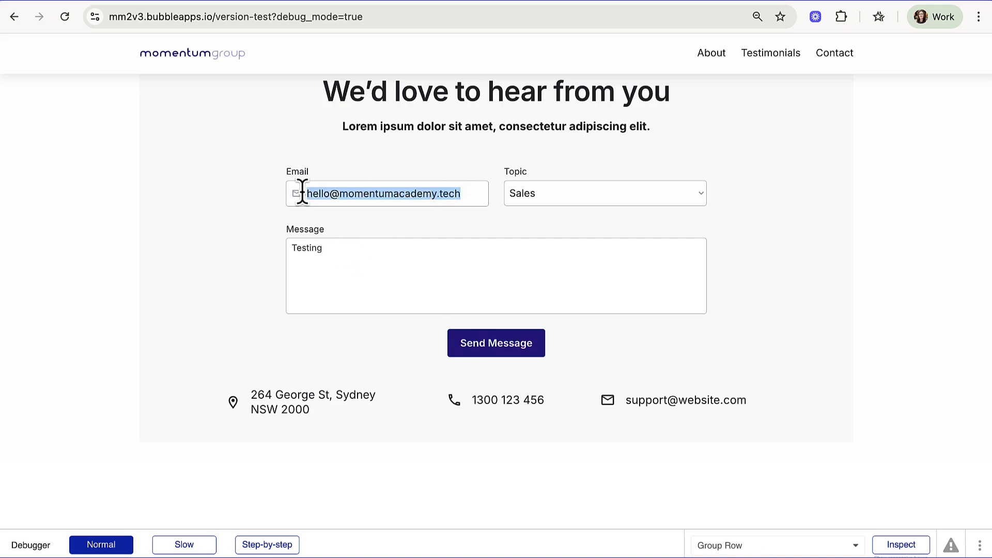
{"action": "key", "text": "BackSpace"}
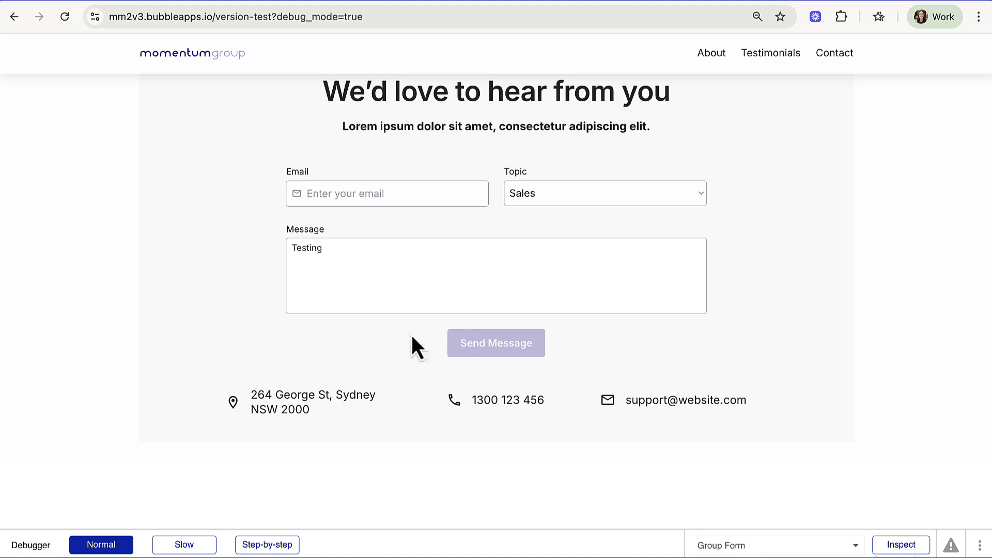
{"action": "key", "text": "ctrl+v"}
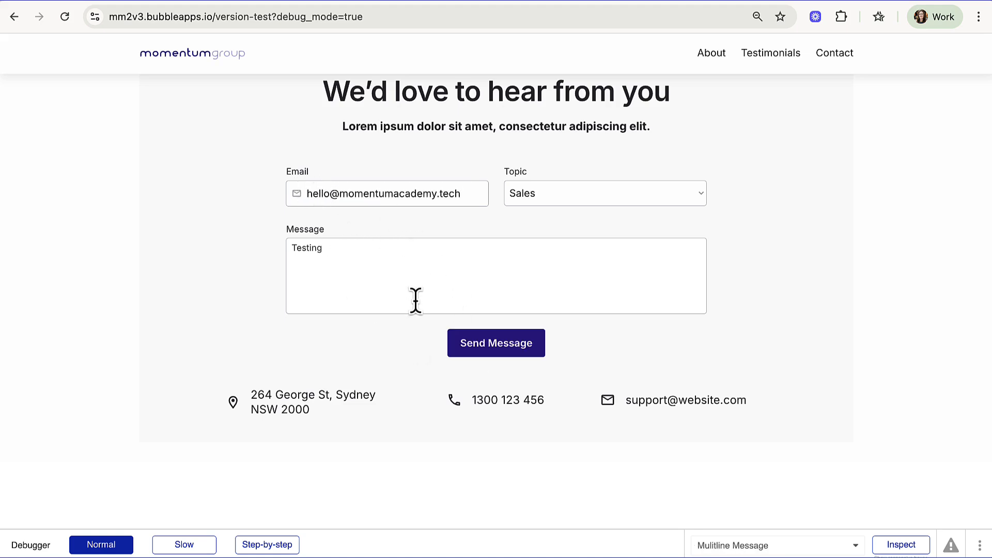
{"action": "left_click_drag", "start_coordinate": [462, 196], "coordinate": [331, 194]}
{"action": "key", "text": "BackSpace"}
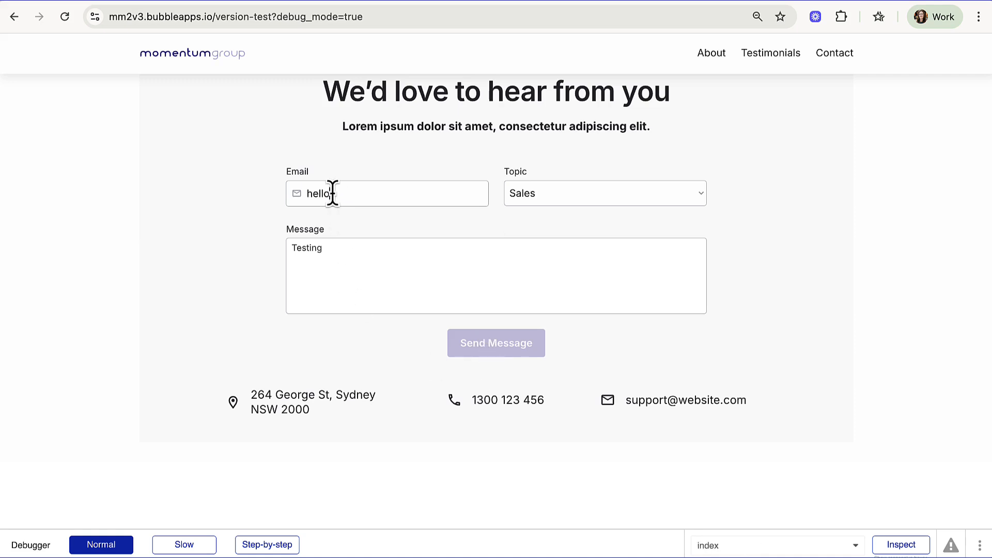
{"action": "key", "text": "ctrl+z"}
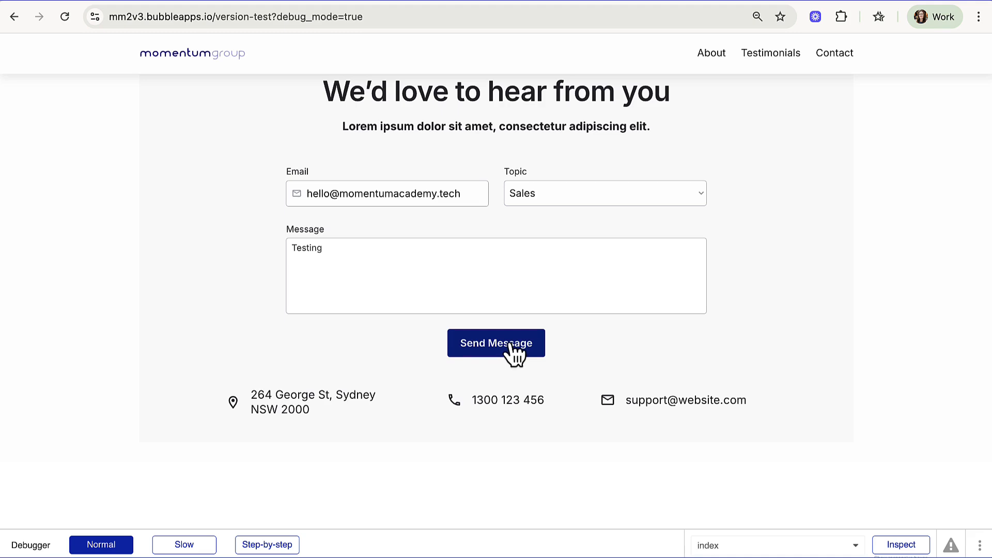
{"action": "left_click", "coordinate": [277, 1]}
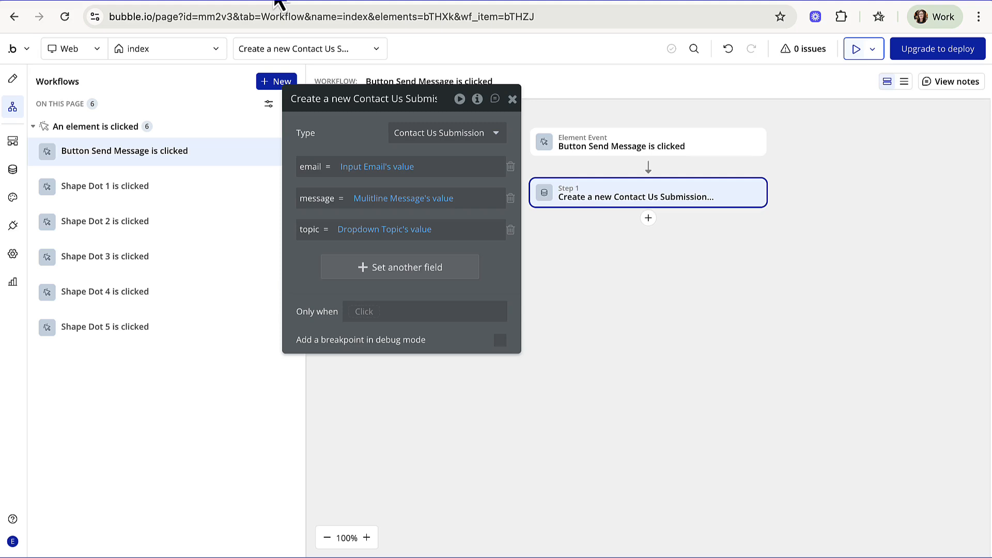
{"action": "left_click", "coordinate": [13, 171]}
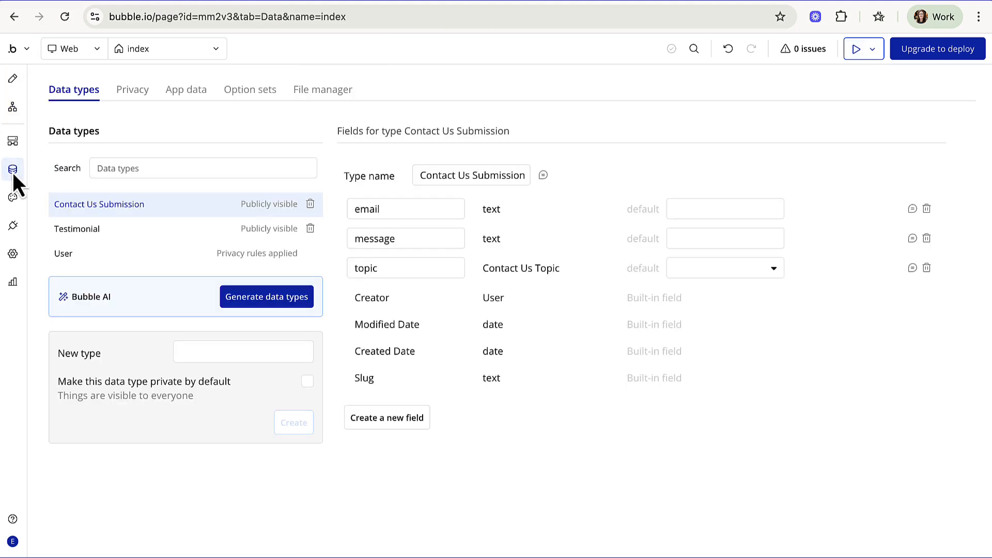
{"action": "left_click", "coordinate": [184, 91]}
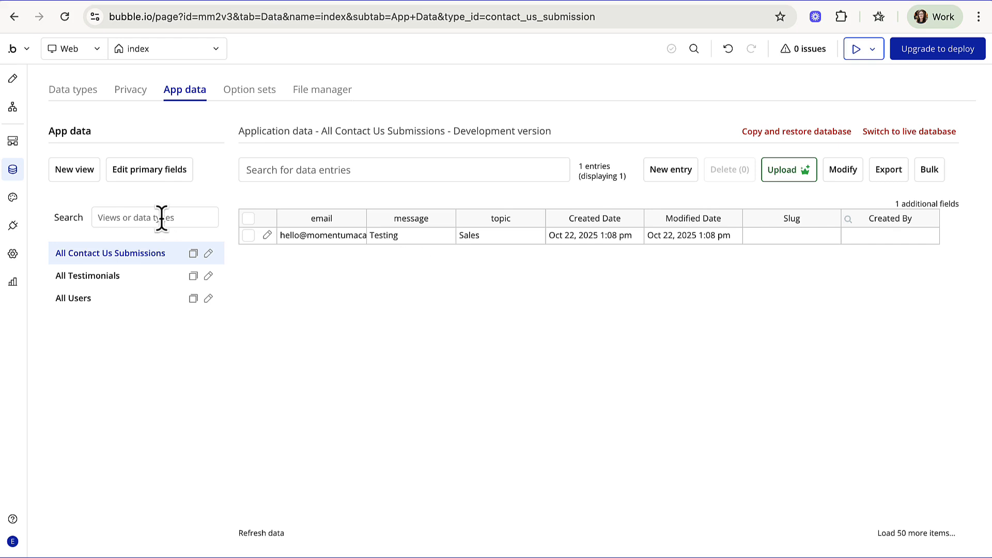
{"action": "left_click", "coordinate": [433, 2]}
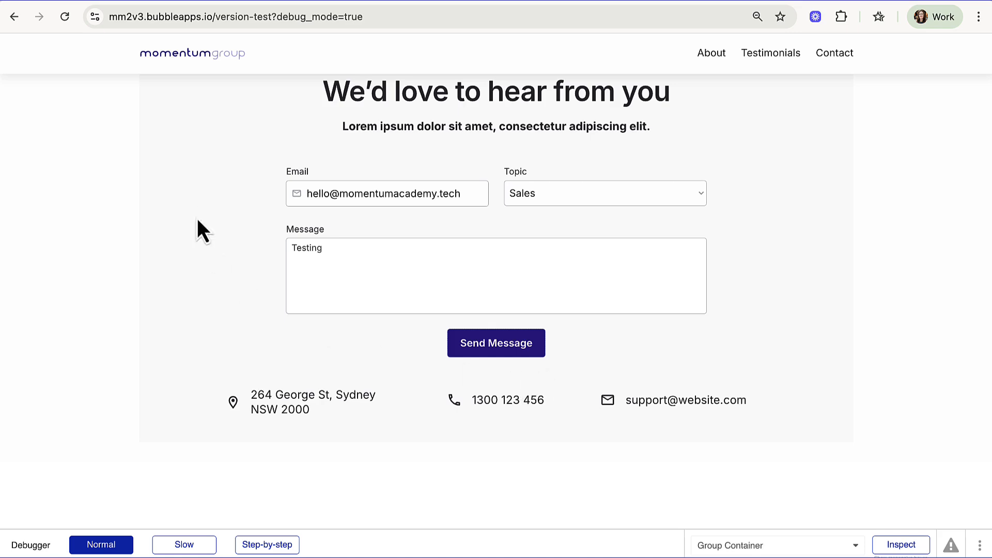
{"action": "left_click", "coordinate": [313, 0]}
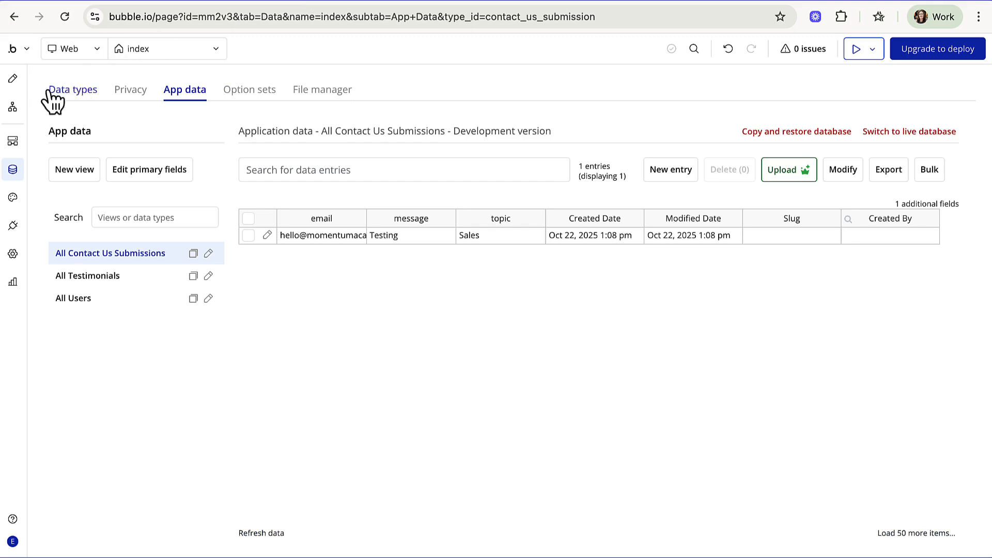
{"action": "left_click", "coordinate": [12, 109]}
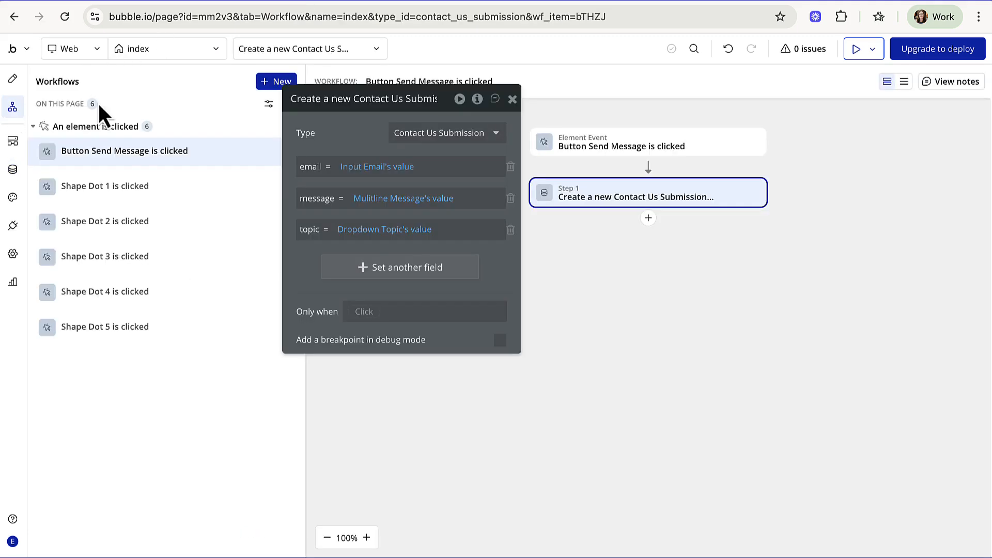
- Add Step 2, Reset relevant inputs, to the Send Message workflow
{"action": "left_click", "coordinate": [513, 99]}
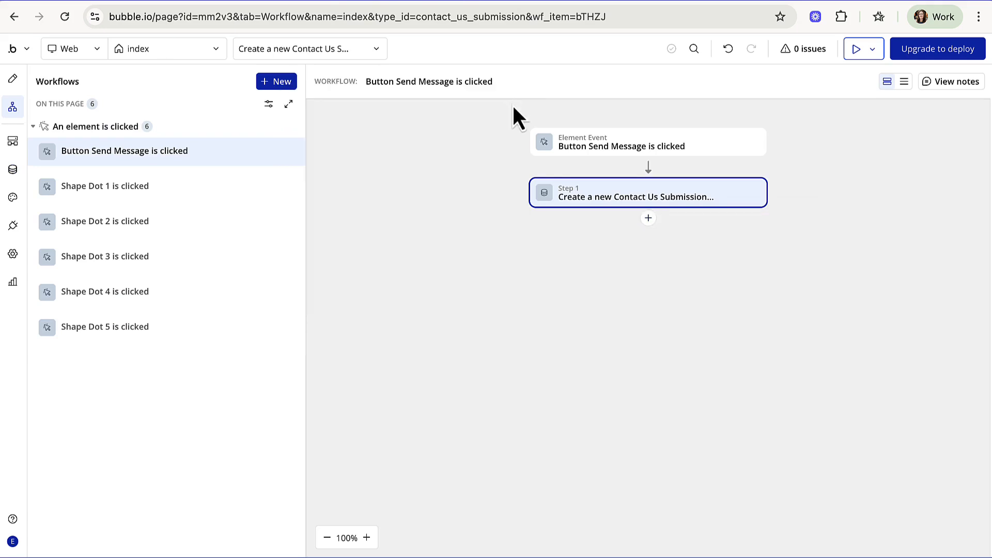
{"action": "left_click", "coordinate": [648, 219]}
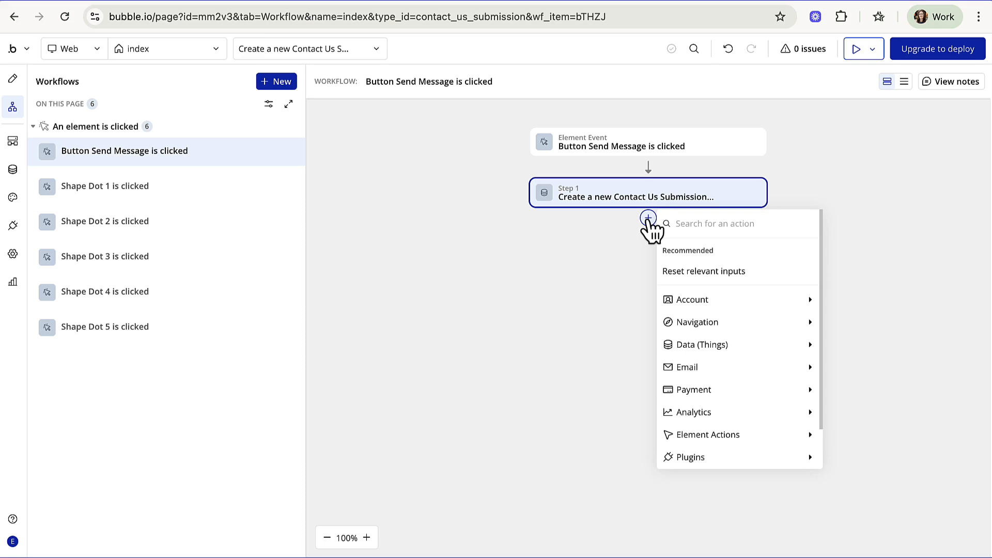
{"action": "mouse_move", "coordinate": [751, 443]}
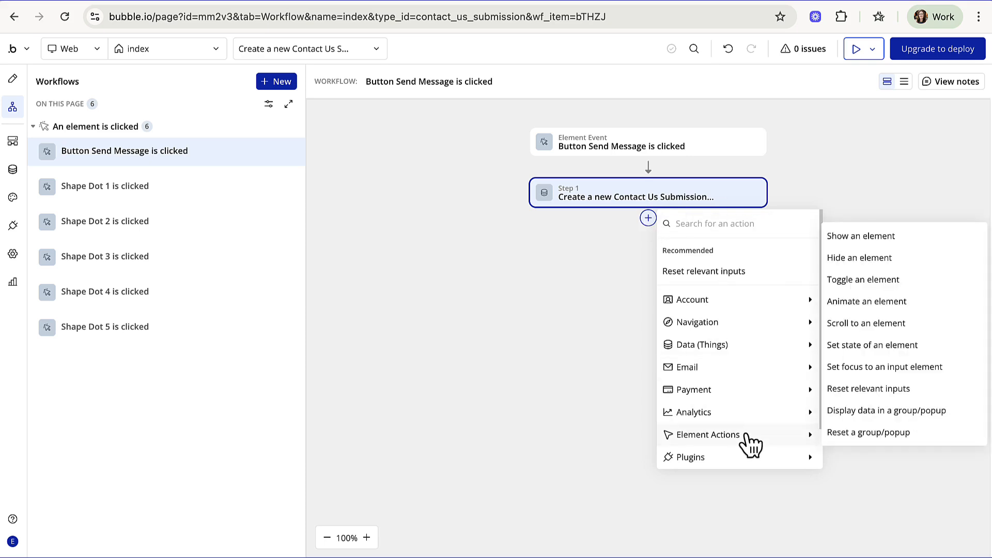
{"action": "left_click", "coordinate": [863, 389]}
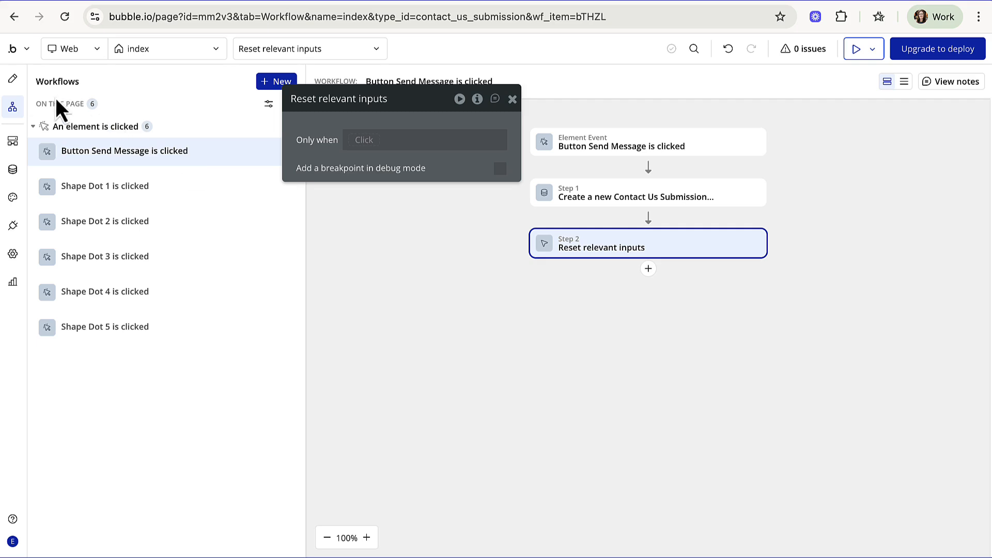
{"action": "left_click", "coordinate": [14, 79]}
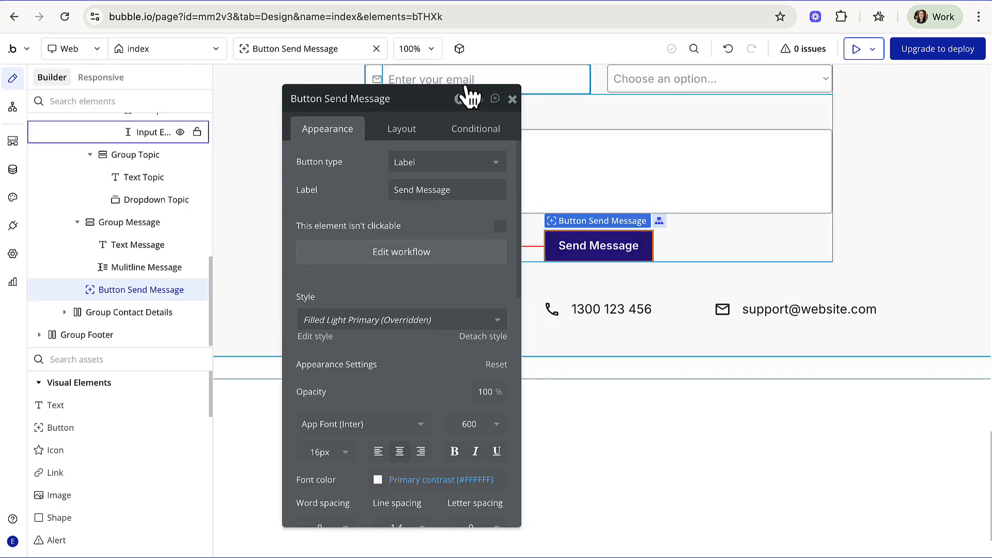
- Drop an Alert above the contact heading reading 'Thanks - your message has been sent'
{"action": "left_click", "coordinate": [512, 99]}
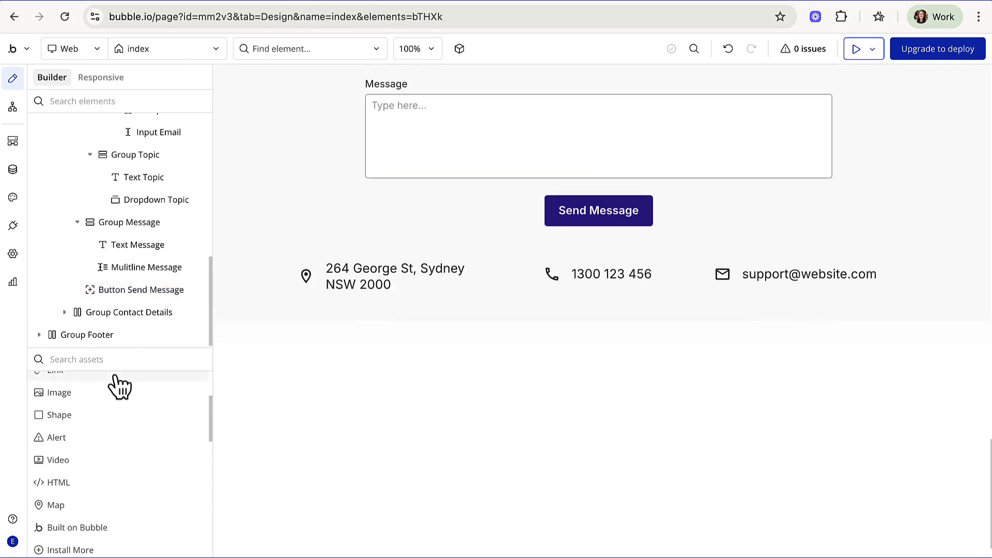
{"action": "scroll", "coordinate": [321, 227], "scroll_direction": "up", "scroll_amount": 4}
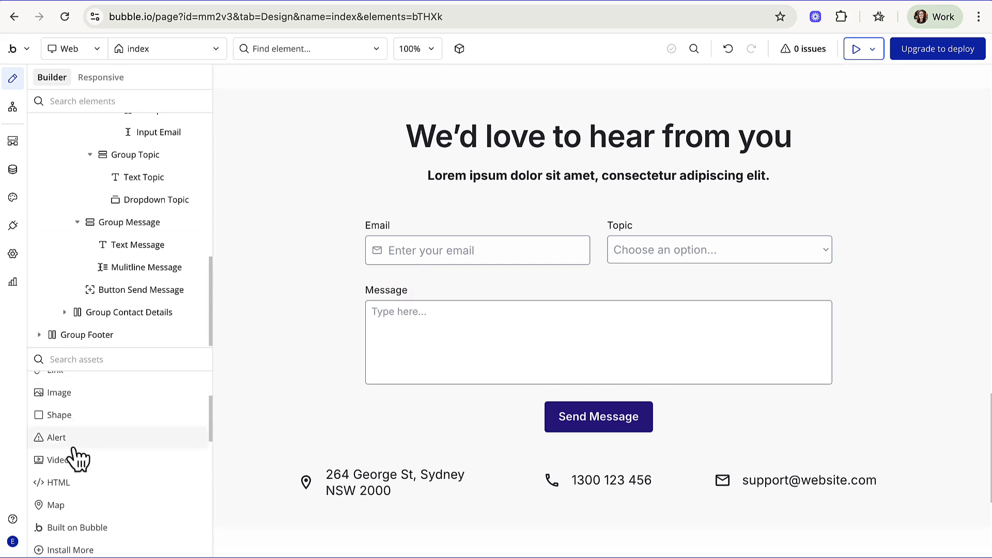
{"action": "left_click_drag", "start_coordinate": [49, 450], "coordinate": [426, 88]}
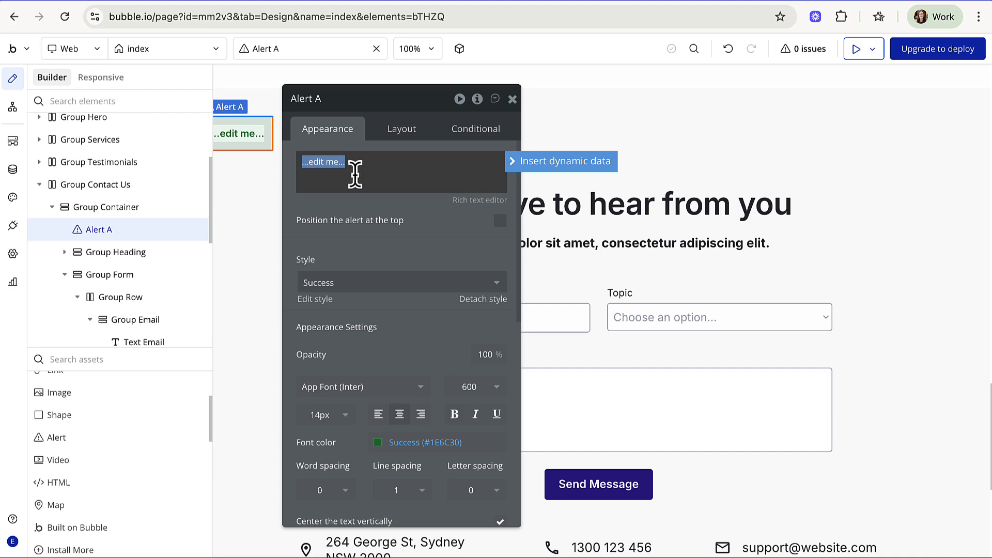
{"action": "type", "text": "Thanks"}
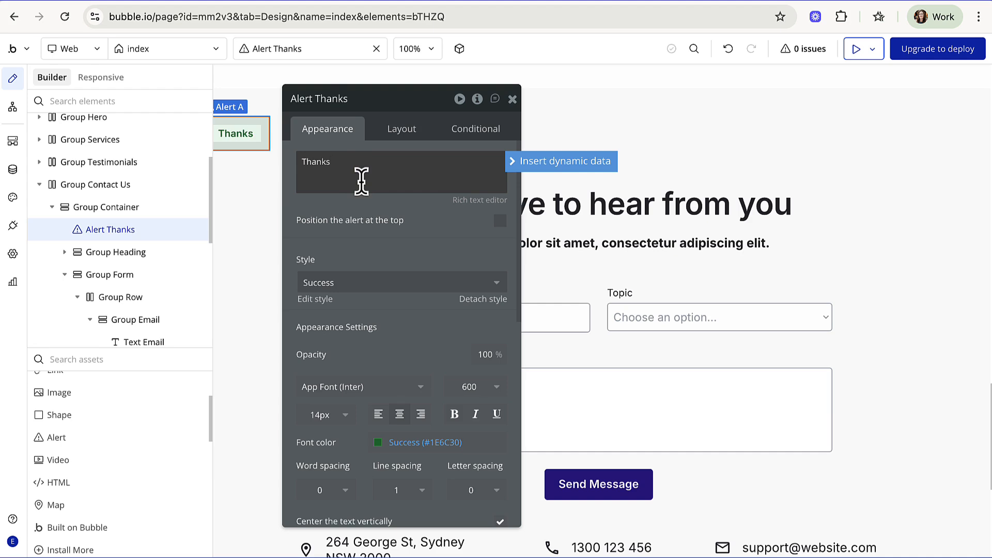
{"action": "type", "text": " - your message has been sent."}
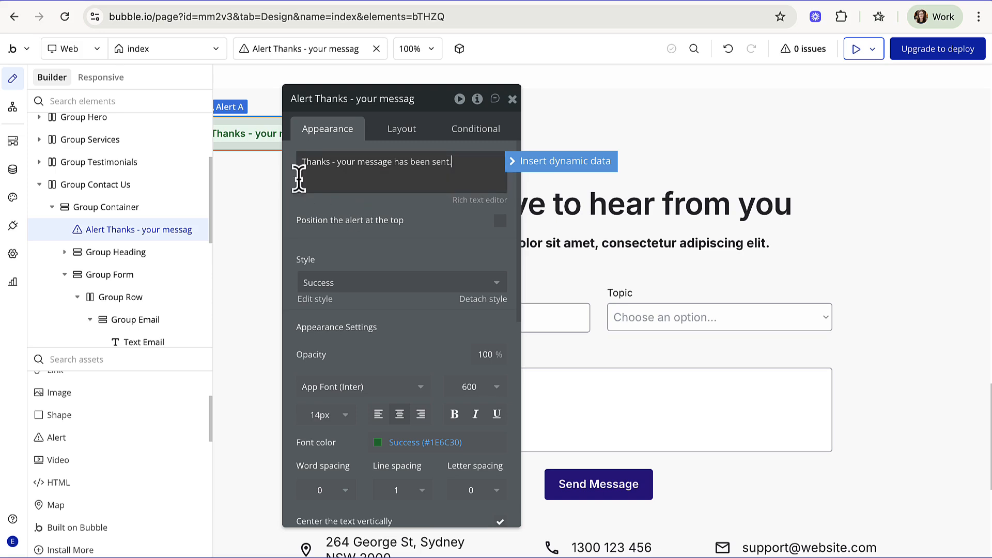
- Centre the alert horizontally and position it at the top of the page
{"action": "left_click", "coordinate": [401, 131]}
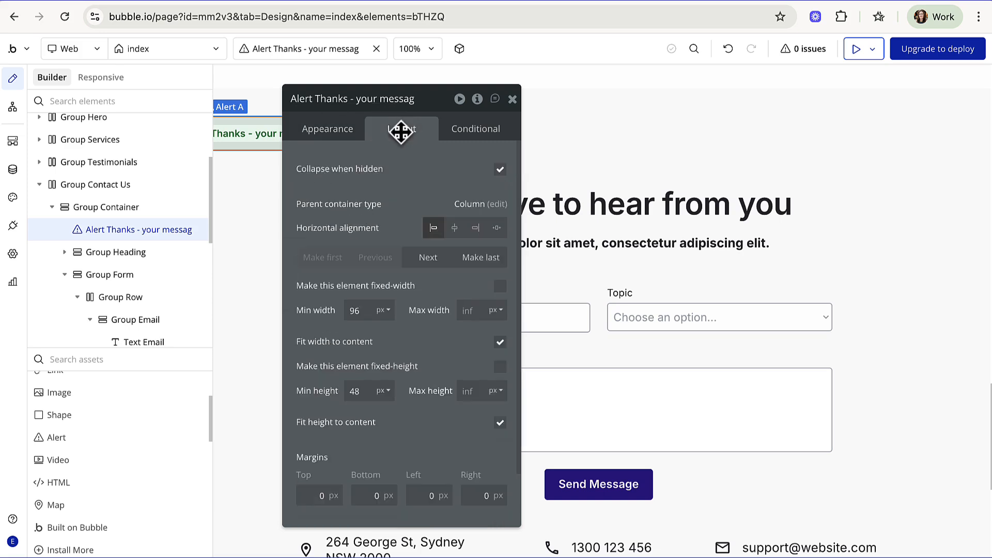
{"action": "left_click_drag", "start_coordinate": [438, 111], "coordinate": [399, 193]}
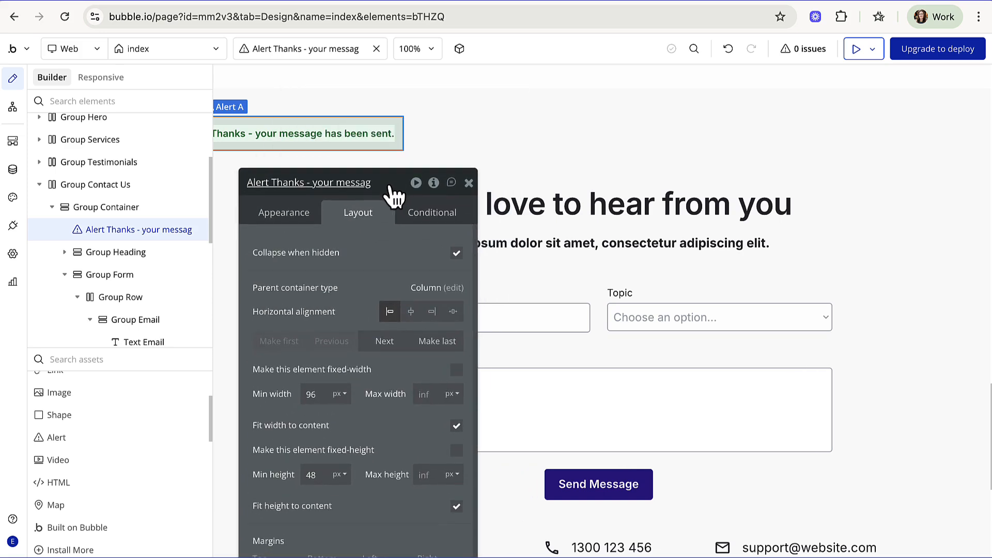
{"action": "left_click", "coordinate": [412, 312]}
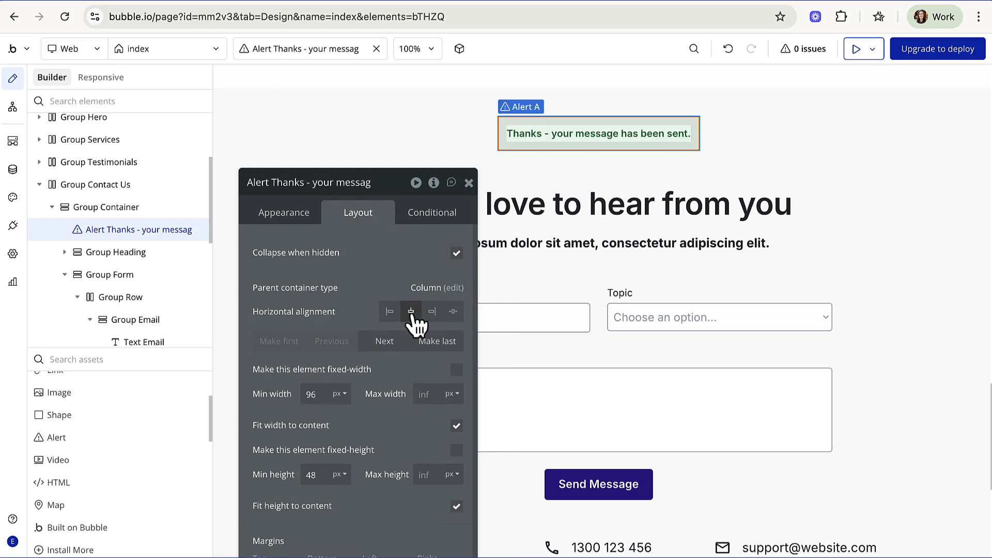
{"action": "left_click", "coordinate": [298, 212]}
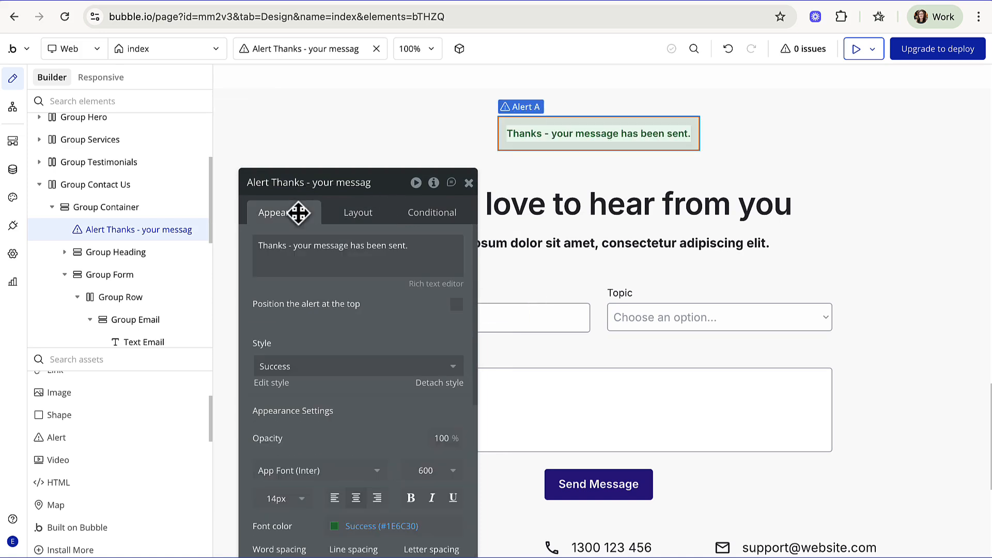
{"action": "left_click", "coordinate": [456, 306]}
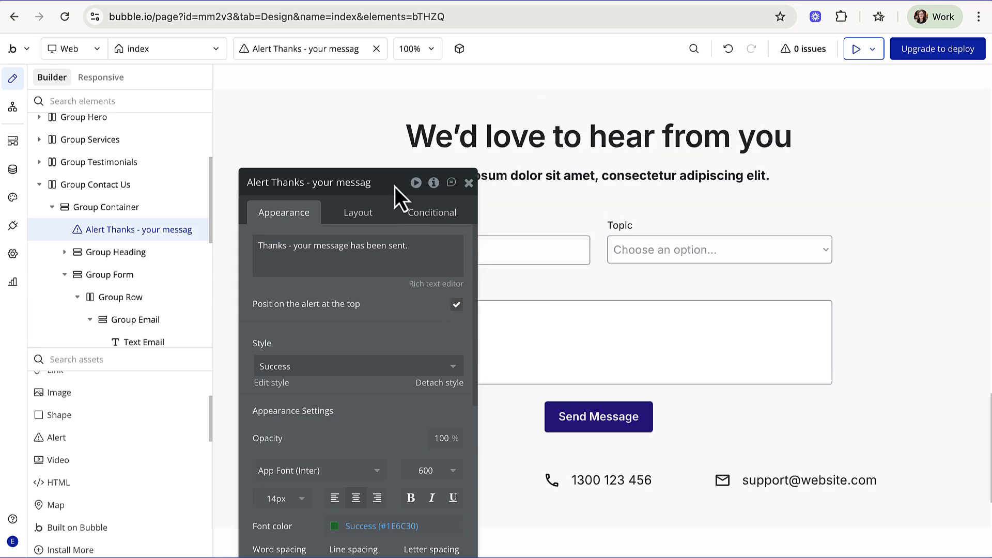
{"action": "left_click_drag", "start_coordinate": [393, 182], "coordinate": [394, 85]}
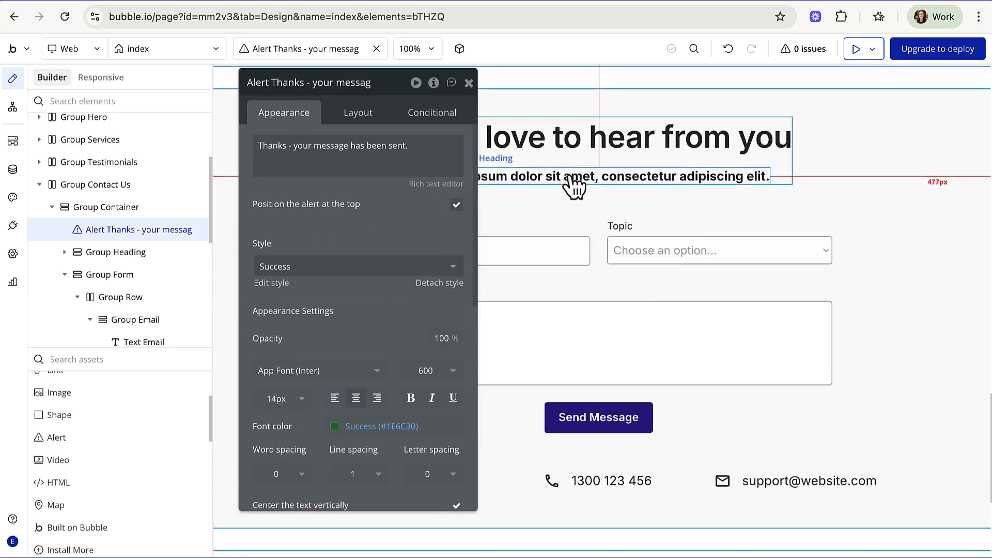
{"action": "scroll", "coordinate": [576, 188], "scroll_direction": "up", "scroll_amount": 15}
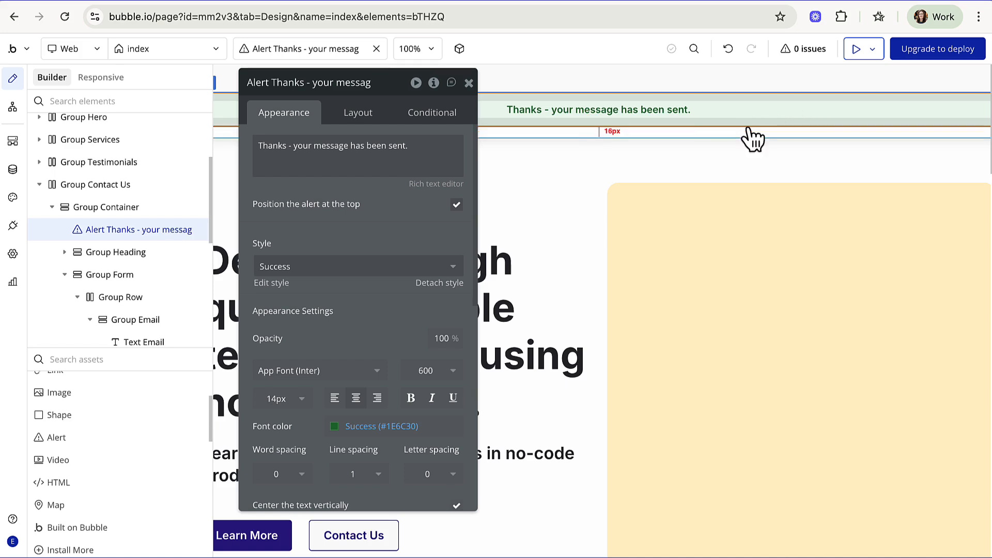
{"action": "left_click", "coordinate": [468, 83]}
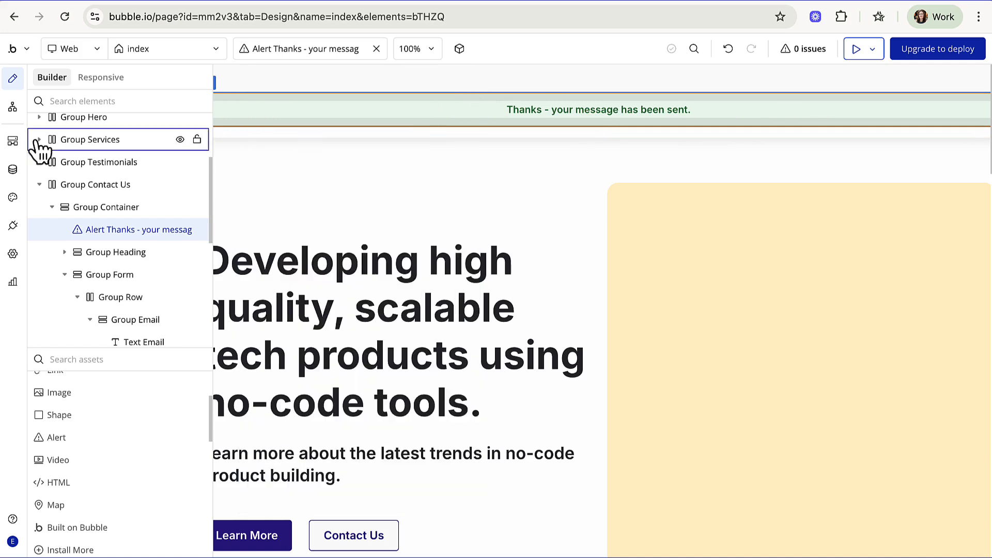
- Add Step 3, Show message in an alert box, with Alert Thanks as the element
{"action": "left_click", "coordinate": [13, 109]}
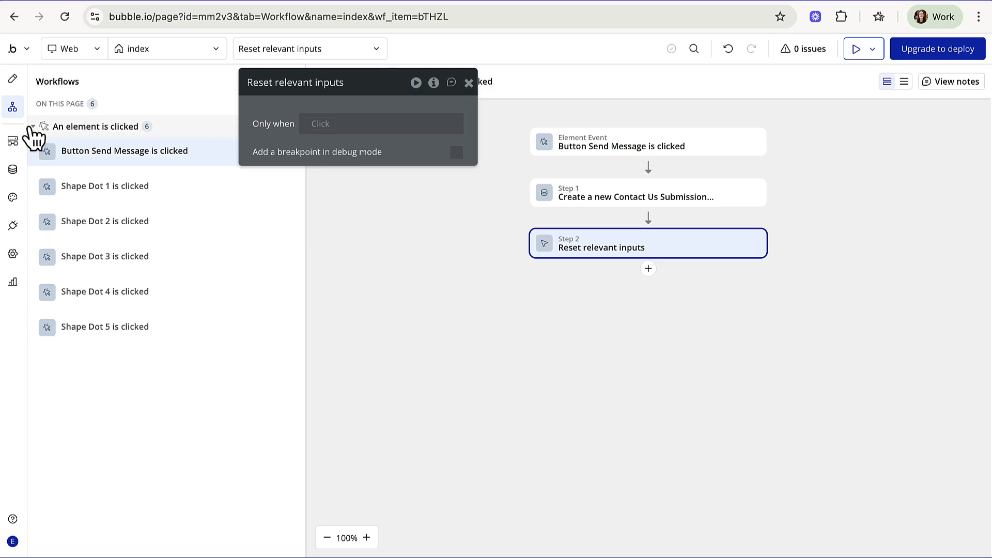
{"action": "left_click", "coordinate": [649, 270]}
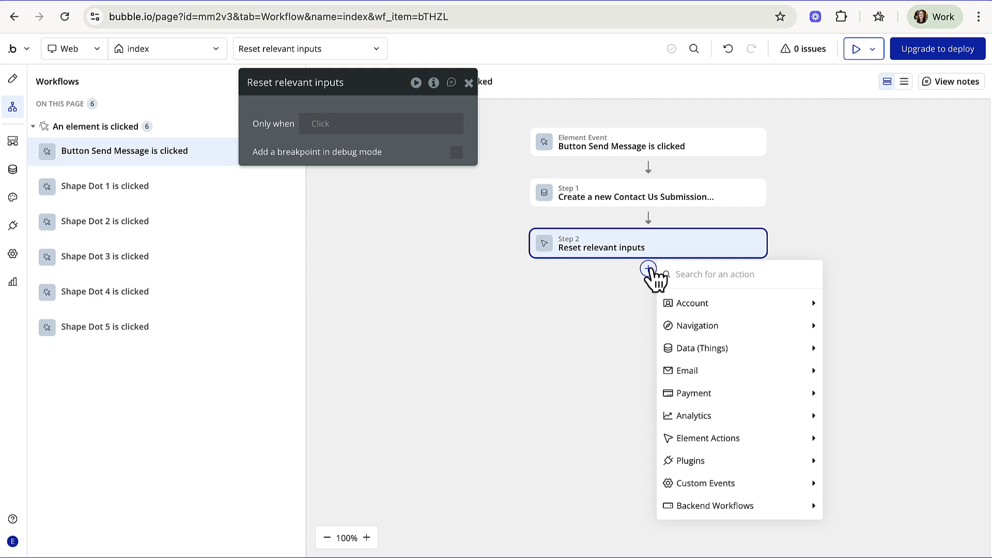
{"action": "mouse_move", "coordinate": [738, 440]}
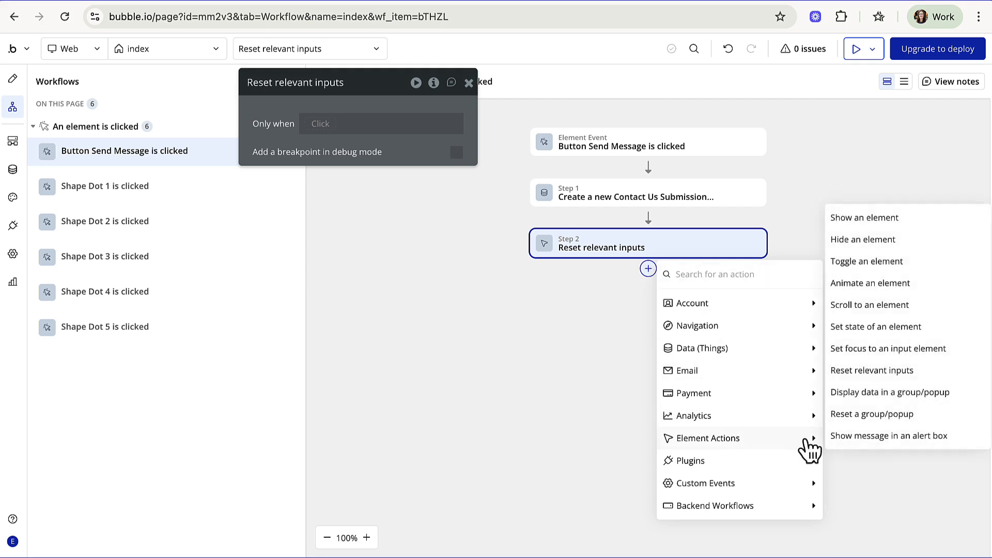
{"action": "left_click", "coordinate": [884, 437]}
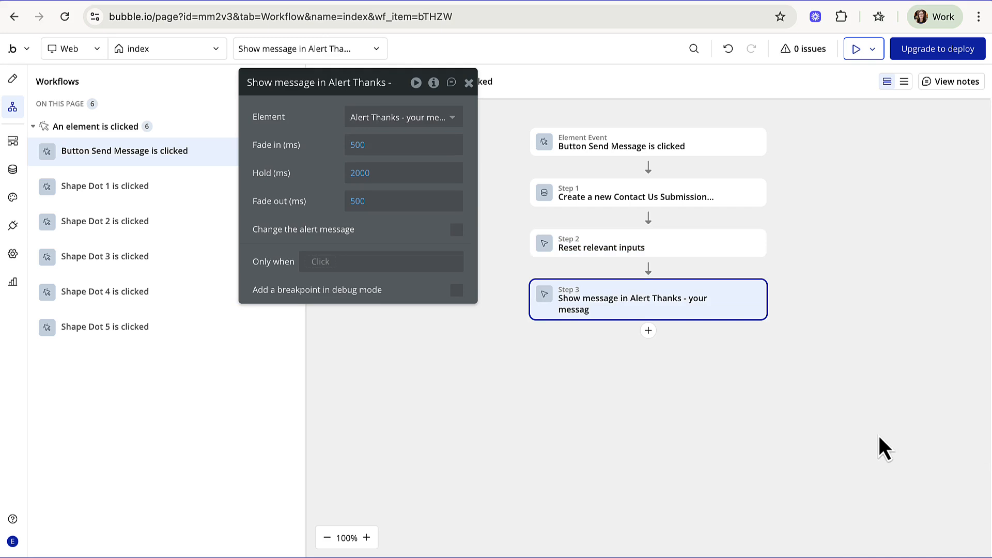
{"action": "left_click", "coordinate": [445, 120]}
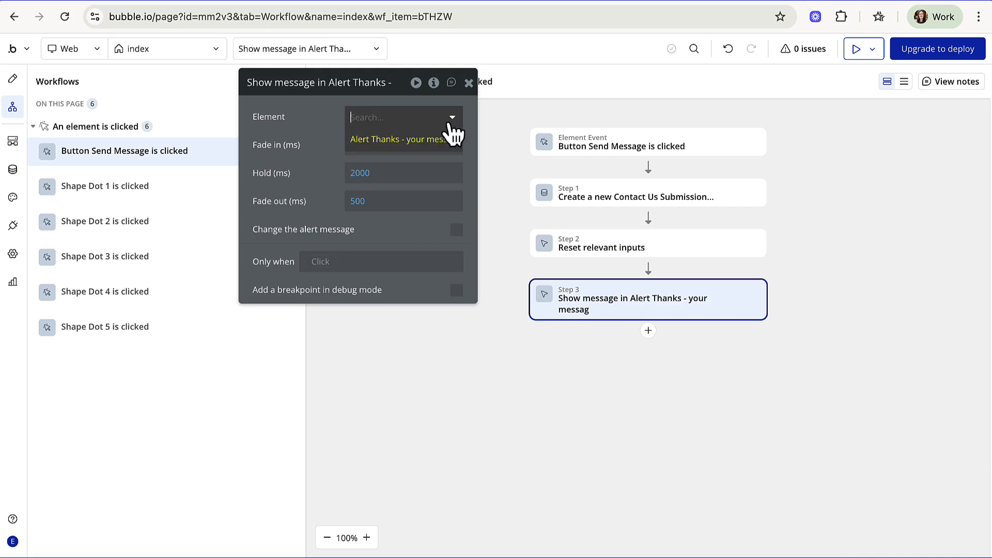
{"action": "left_click", "coordinate": [446, 147]}
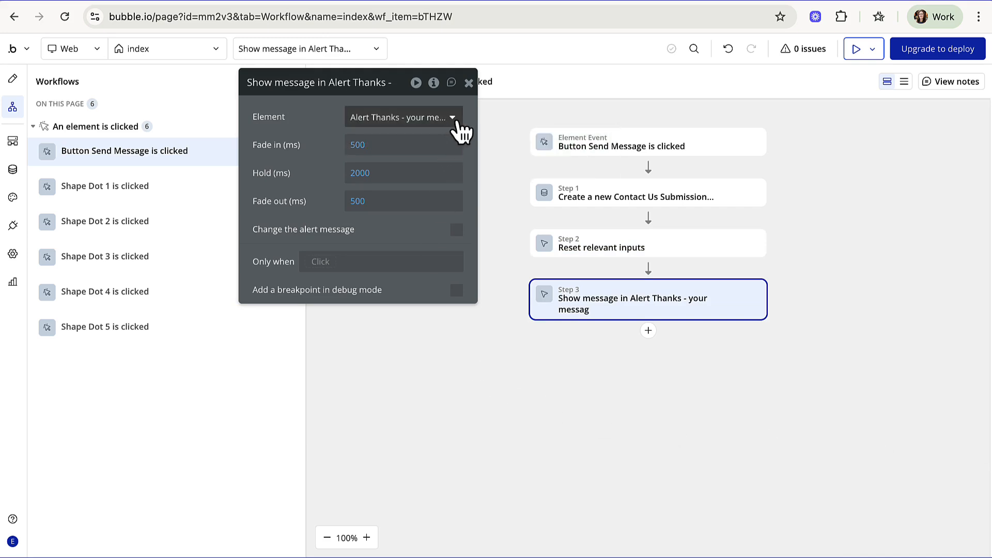
{"action": "left_click", "coordinate": [649, 331]}
{"action": "mouse_move", "coordinate": [752, 409]}
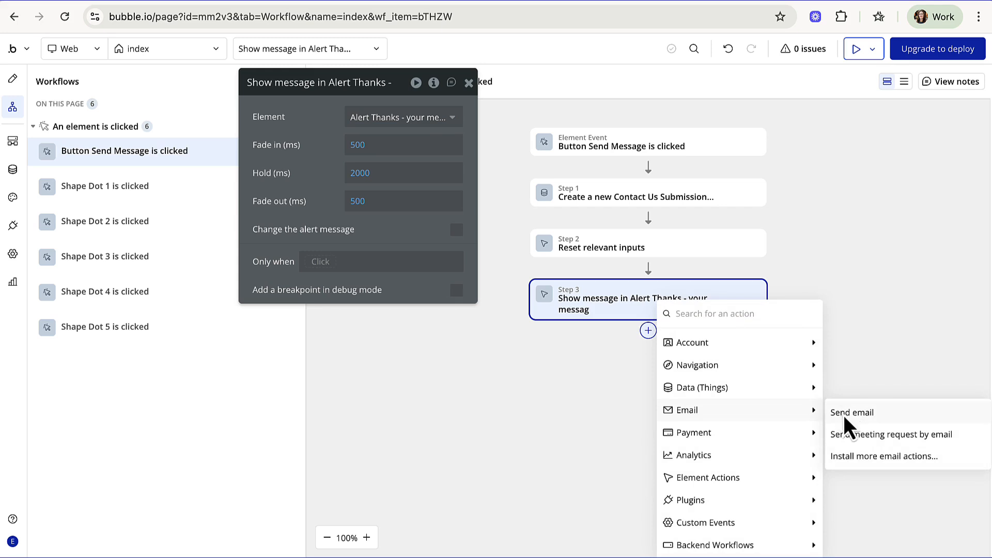
- Add a Send email step to the site's contact address with subject 'New Contact Us Submission'
{"action": "left_click", "coordinate": [851, 412]}
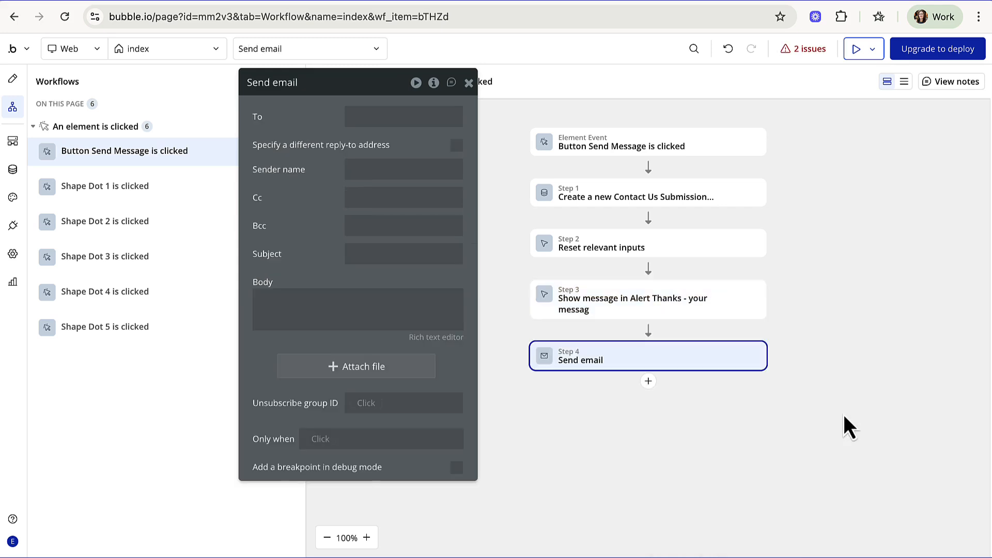
{"action": "left_click", "coordinate": [392, 115]}
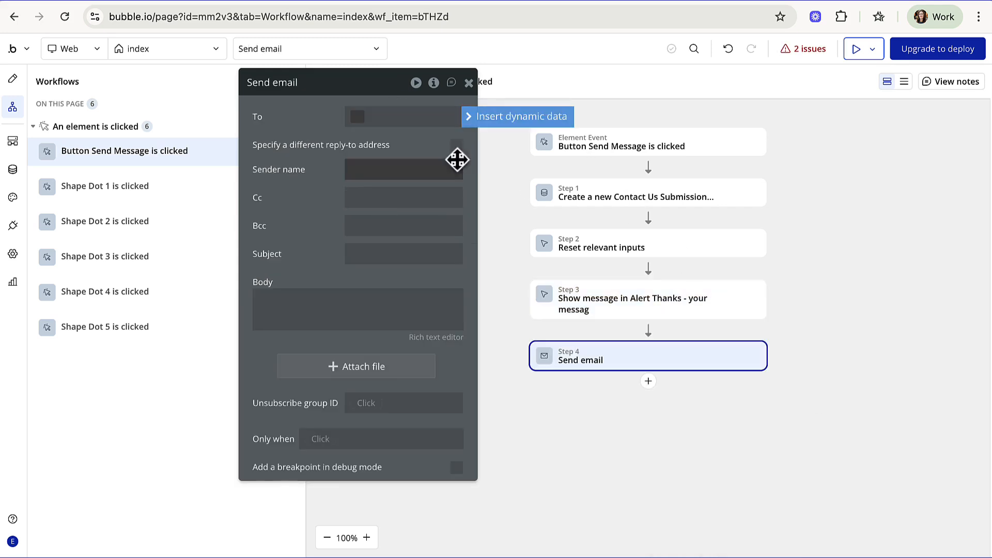
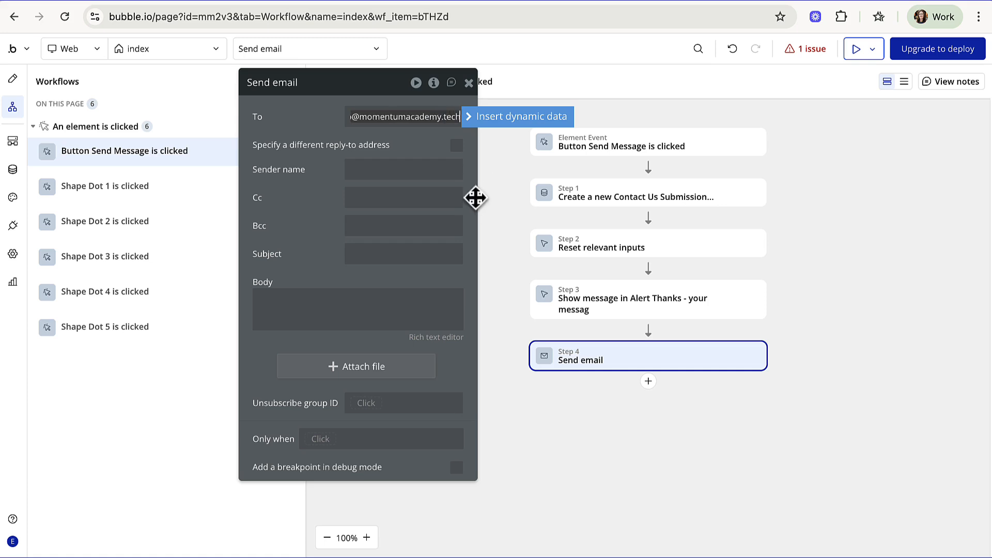
{"action": "left_click", "coordinate": [356, 168]}
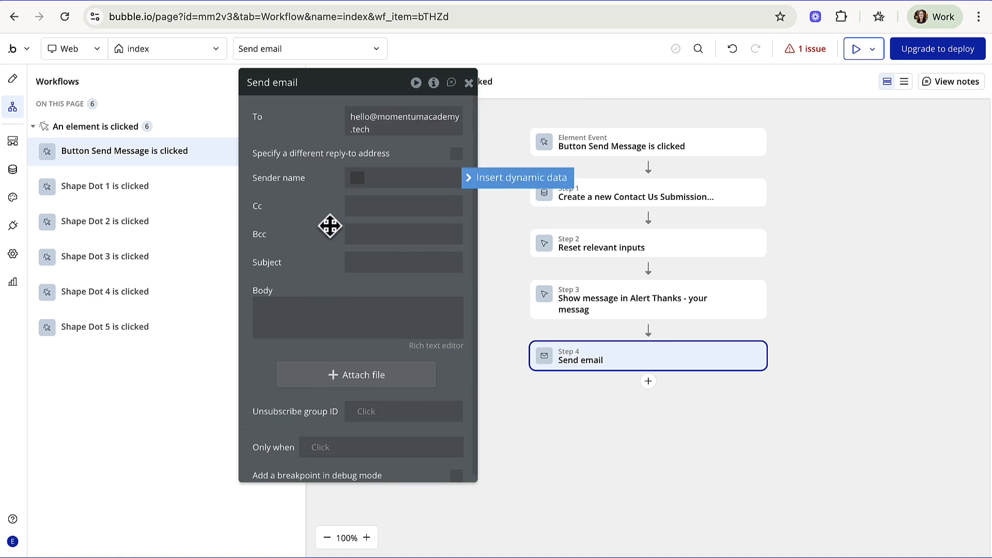
{"action": "left_click", "coordinate": [350, 261]}
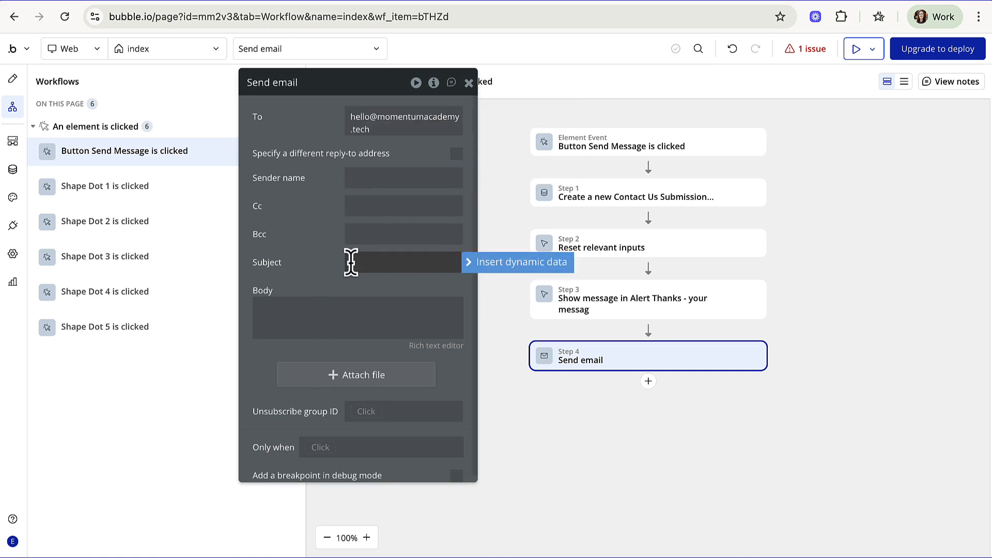
{"action": "type", "text": "New Contact Us Submission"}
{"action": "left_click", "coordinate": [308, 271]}
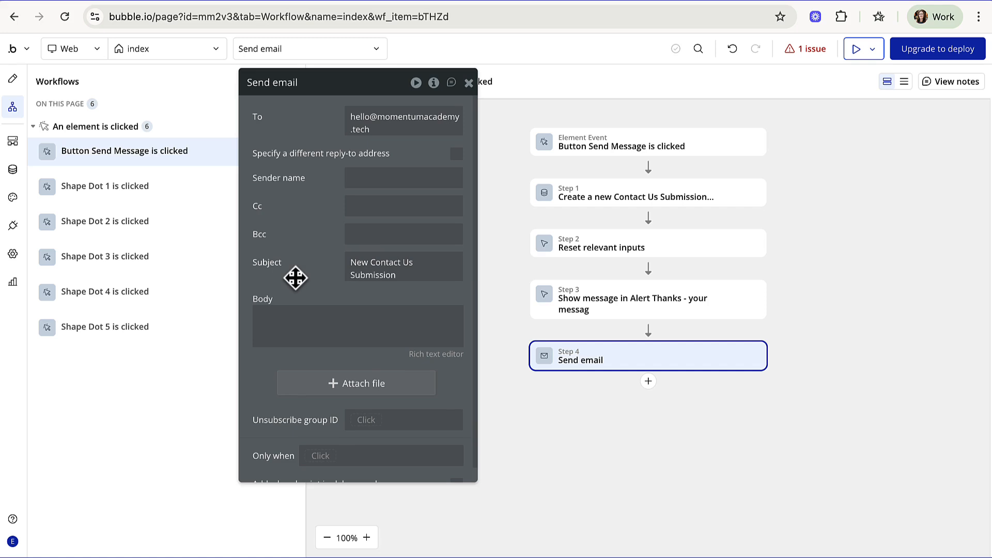
{"action": "left_click", "coordinate": [287, 335]}
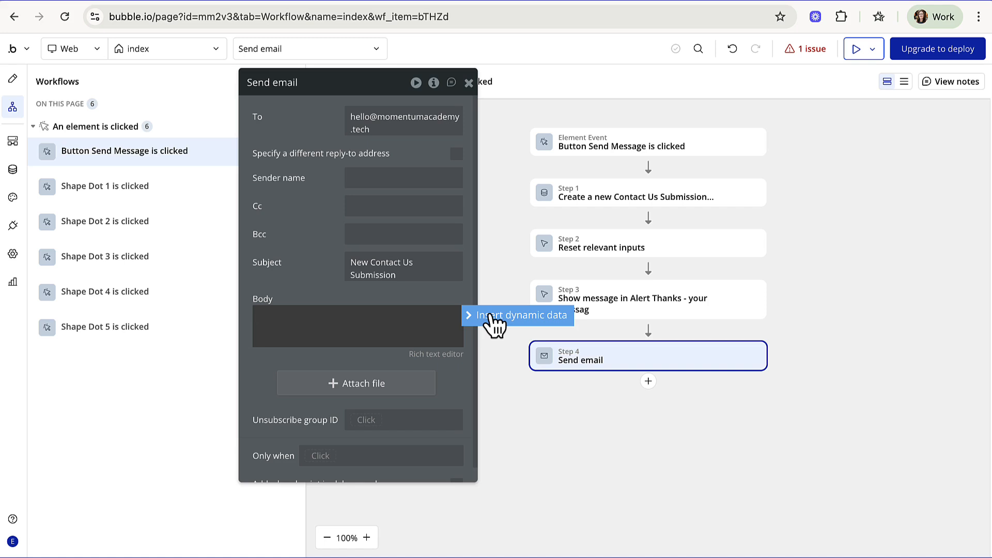
- Insert Input Email's value into the Send email body
{"action": "left_click", "coordinate": [493, 318]}
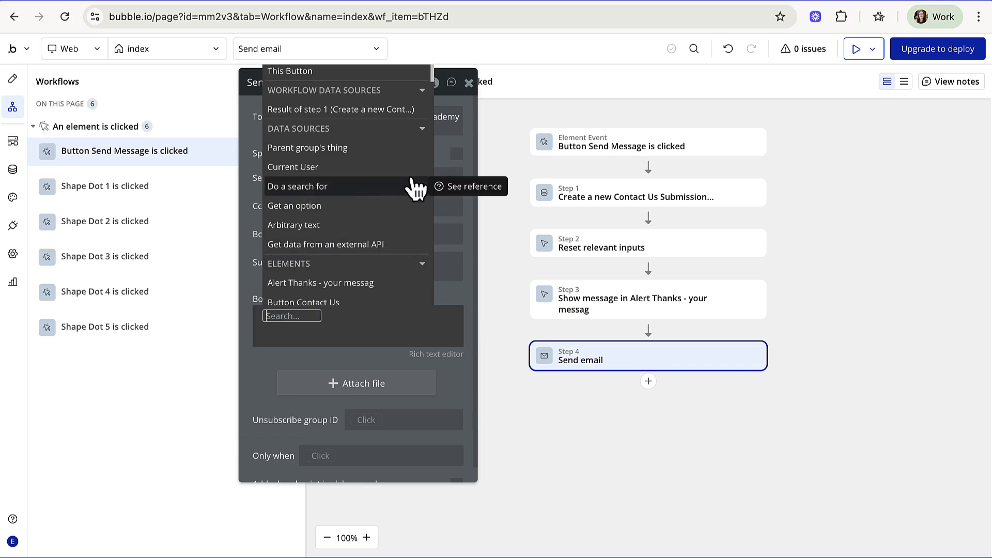
{"action": "type", "text": "inp"}
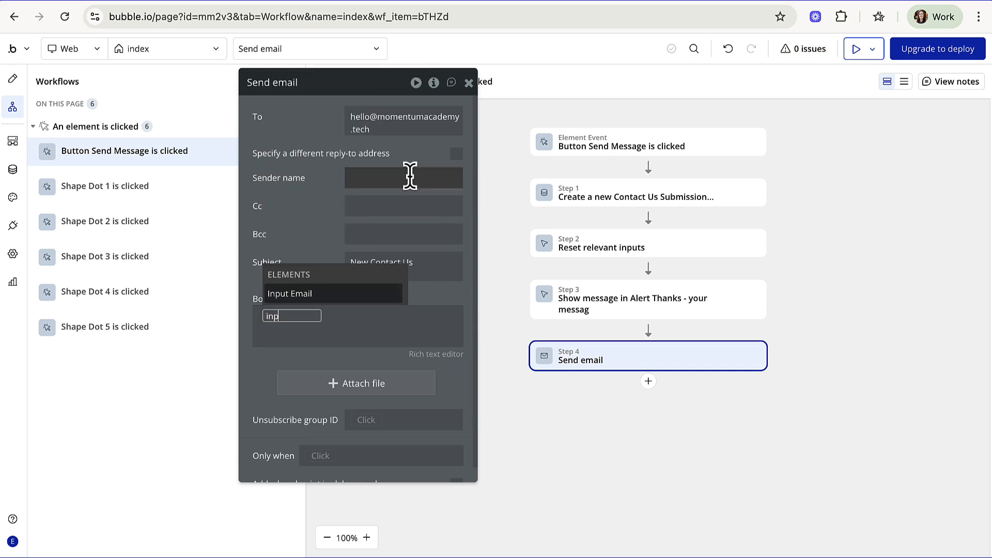
{"action": "left_click", "coordinate": [308, 295]}
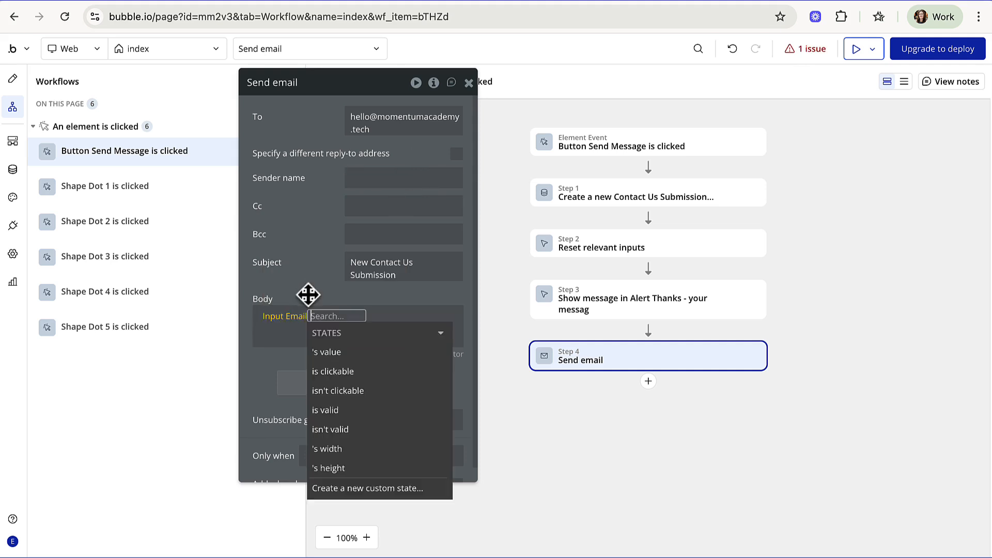
{"action": "left_click", "coordinate": [345, 350]}
{"action": "left_click_drag", "start_coordinate": [322, 93], "coordinate": [306, 134]}
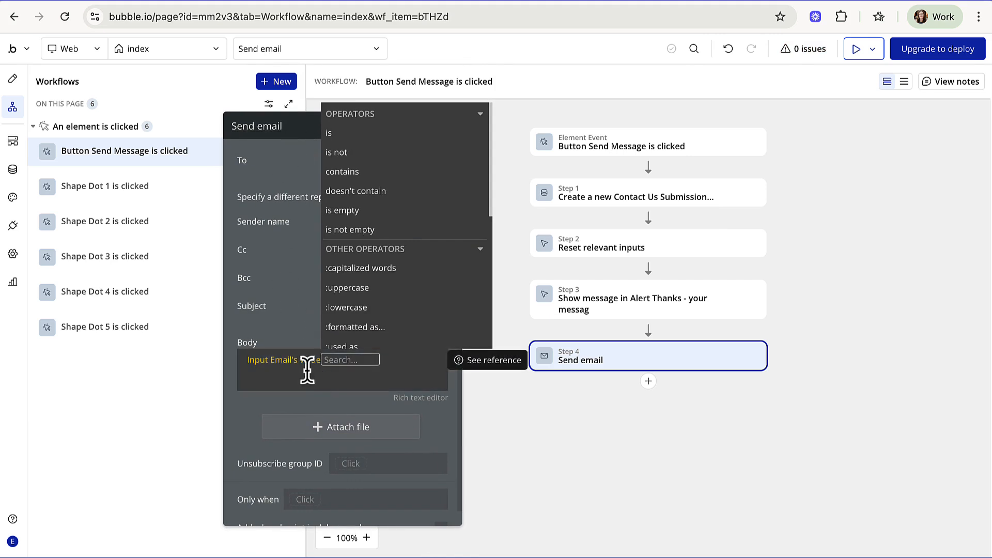
{"action": "left_click", "coordinate": [275, 368]}
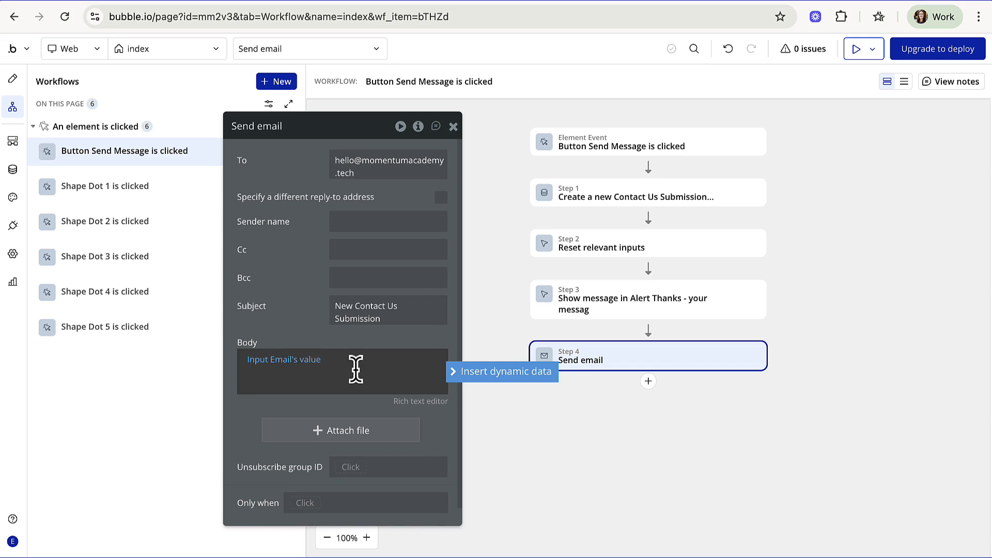
- Add Dropdown Topic's value's Display to the email body
{"action": "left_click", "coordinate": [471, 376]}
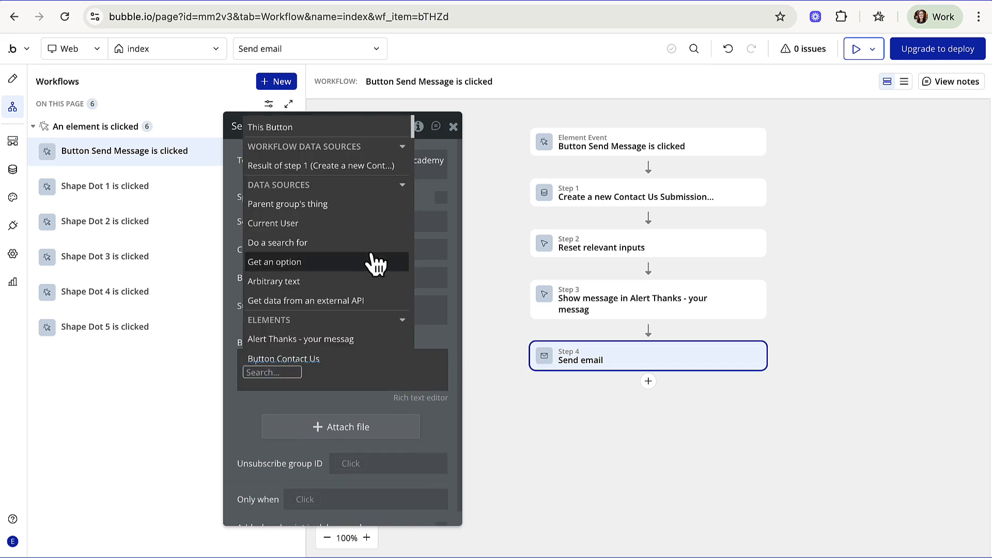
{"action": "scroll", "coordinate": [372, 258], "scroll_direction": "down", "scroll_amount": 3}
{"action": "type", "text": "drop"}
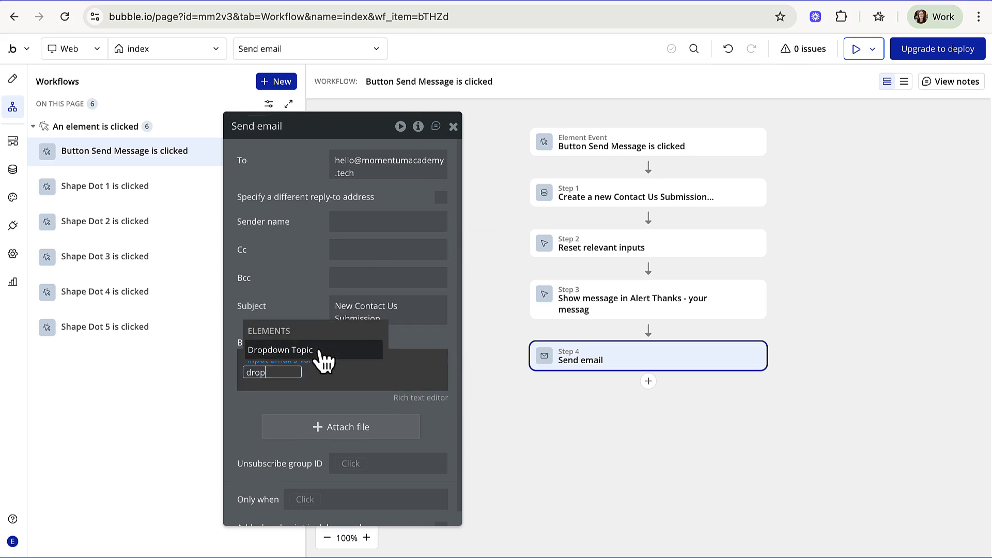
{"action": "left_click", "coordinate": [319, 348]}
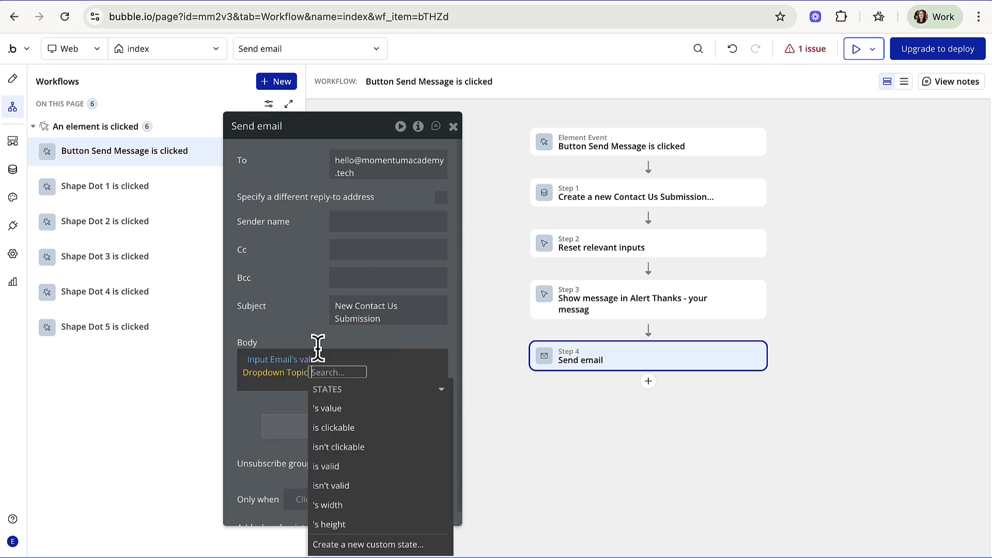
{"action": "left_click", "coordinate": [341, 409]}
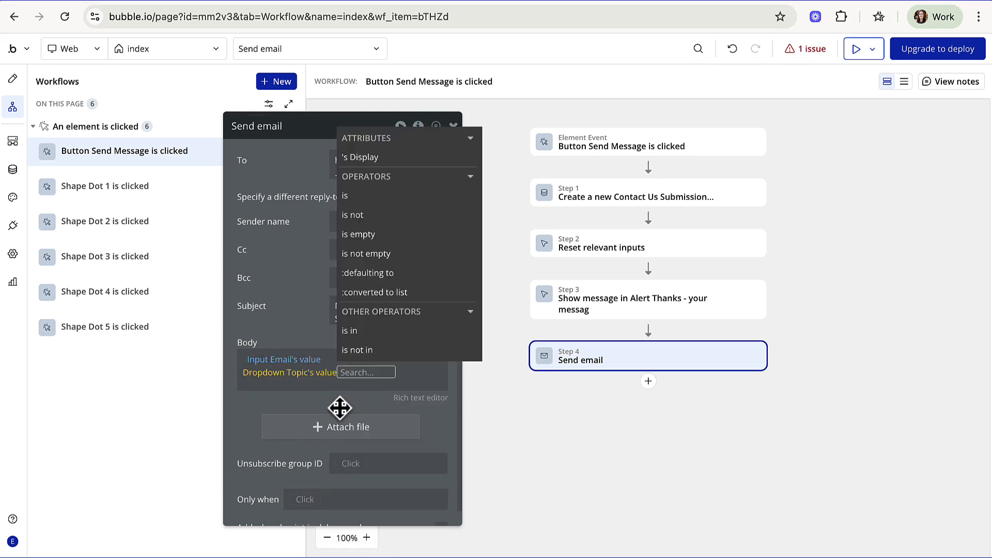
{"action": "left_click", "coordinate": [393, 161]}
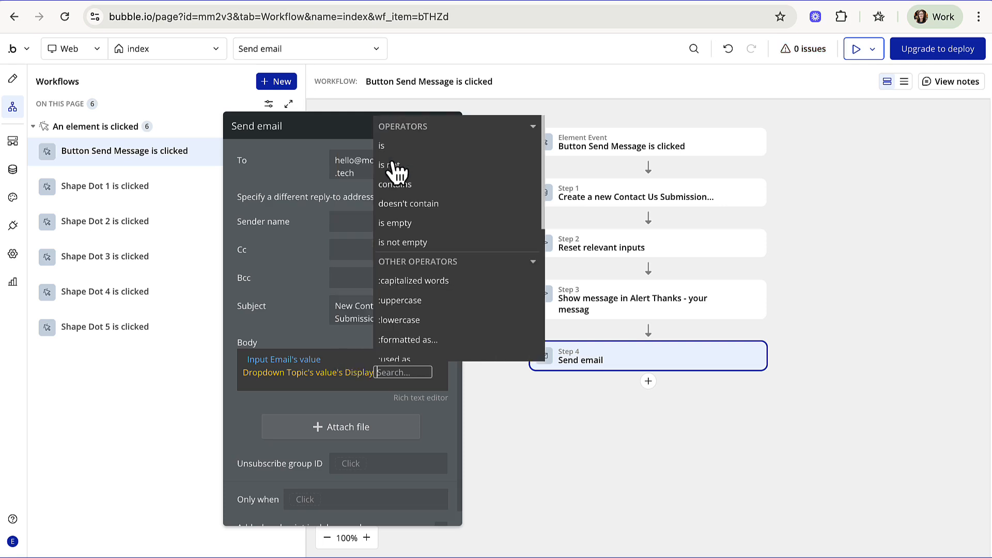
{"action": "left_click", "coordinate": [306, 177]}
- Add two blank lines, then Mulitline Message's value to the email body
{"action": "left_click", "coordinate": [382, 368]}
{"action": "key", "text": "Return"}
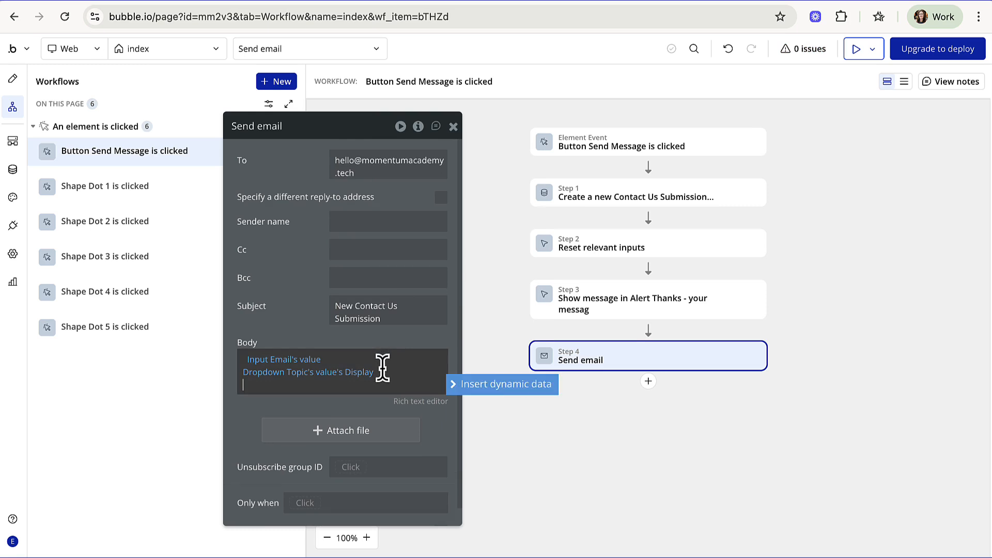
{"action": "key", "text": "Return"}
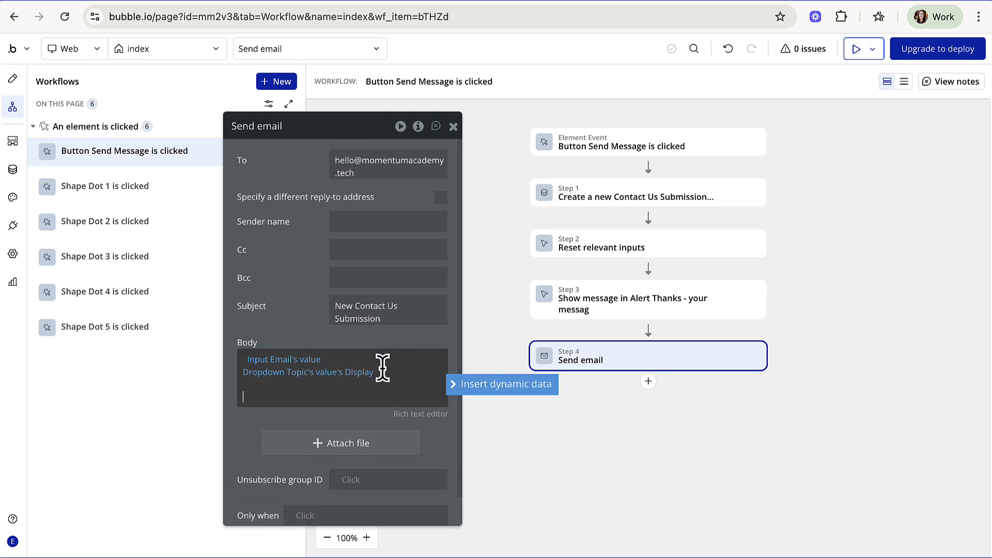
{"action": "left_click", "coordinate": [467, 388]}
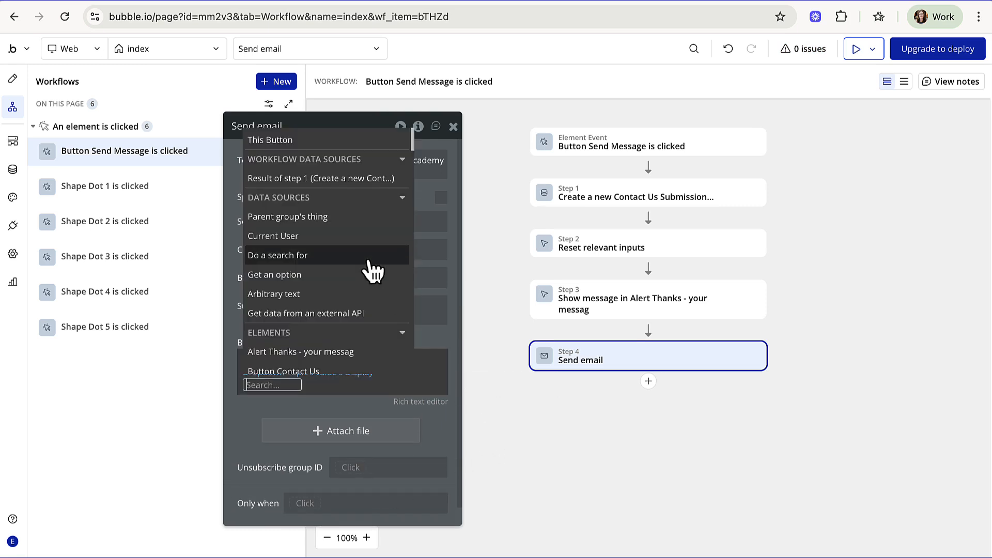
{"action": "scroll", "coordinate": [368, 263], "scroll_direction": "down", "scroll_amount": 1}
{"action": "scroll", "coordinate": [369, 262], "scroll_direction": "up", "scroll_amount": 1}
{"action": "scroll", "coordinate": [372, 269], "scroll_direction": "down", "scroll_amount": 3}
{"action": "type", "text": "mul"}
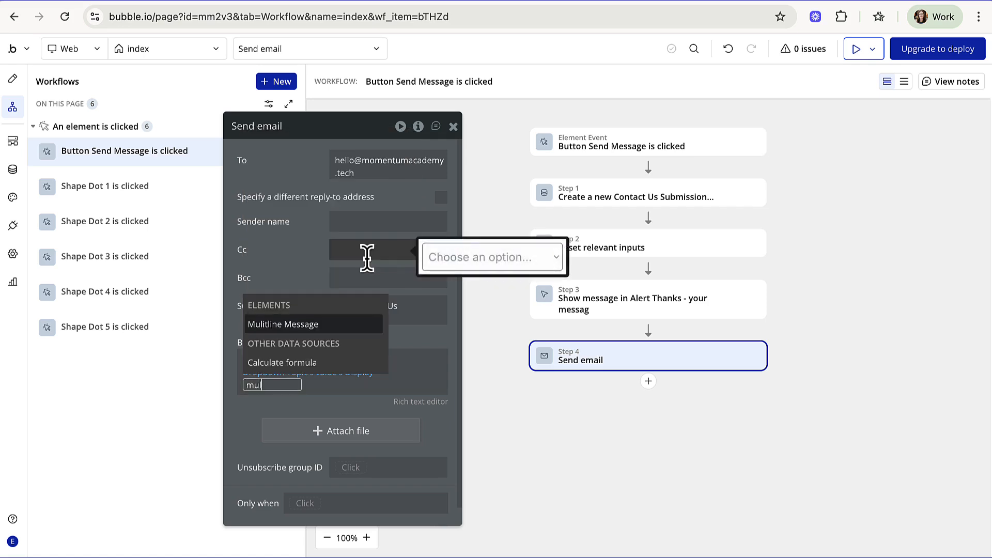
{"action": "left_click", "coordinate": [327, 324]}
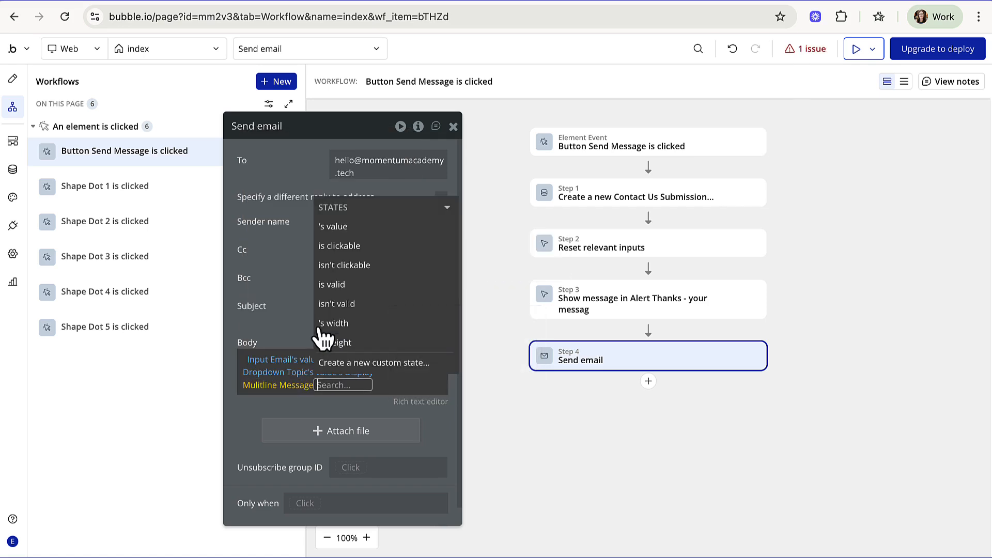
{"action": "scroll", "coordinate": [371, 242], "scroll_direction": "down", "scroll_amount": 1}
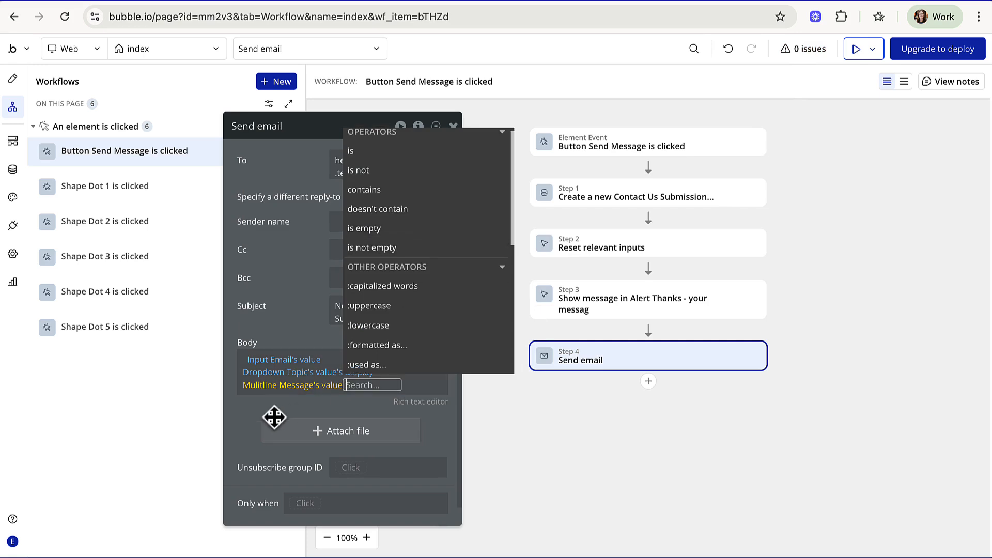
{"action": "left_click", "coordinate": [246, 423]}
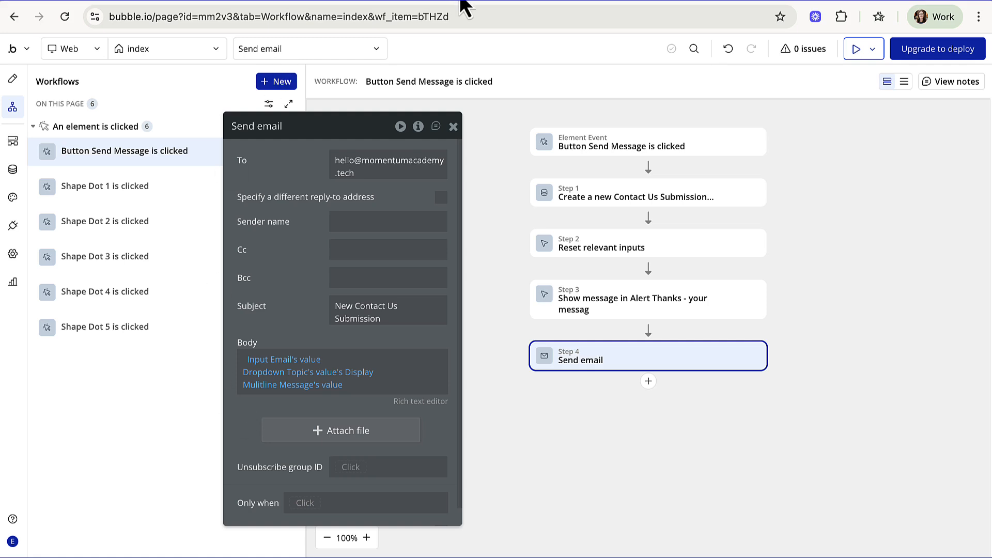
- Preview the app and submit a test email address, topic Sales and message 'Testing'
{"action": "left_click", "coordinate": [857, 51]}
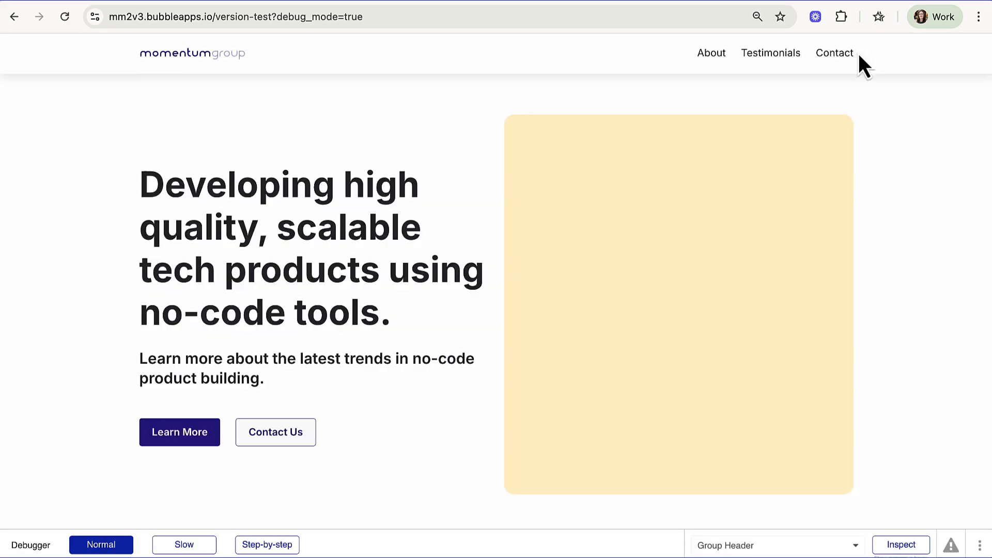
{"action": "scroll", "coordinate": [653, 261], "scroll_direction": "down", "scroll_amount": 15}
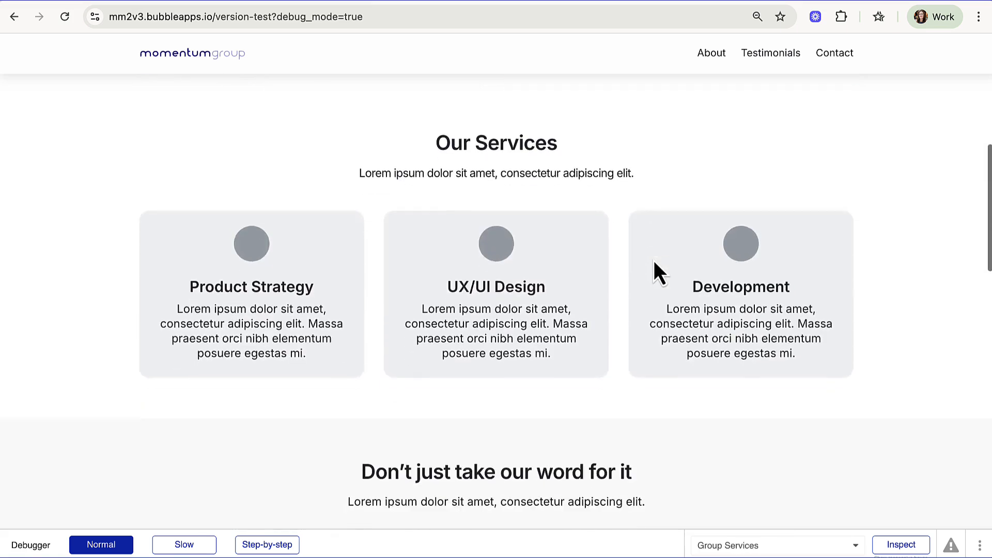
{"action": "scroll", "coordinate": [653, 261], "scroll_direction": "down", "scroll_amount": 9}
{"action": "left_click", "coordinate": [374, 157]}
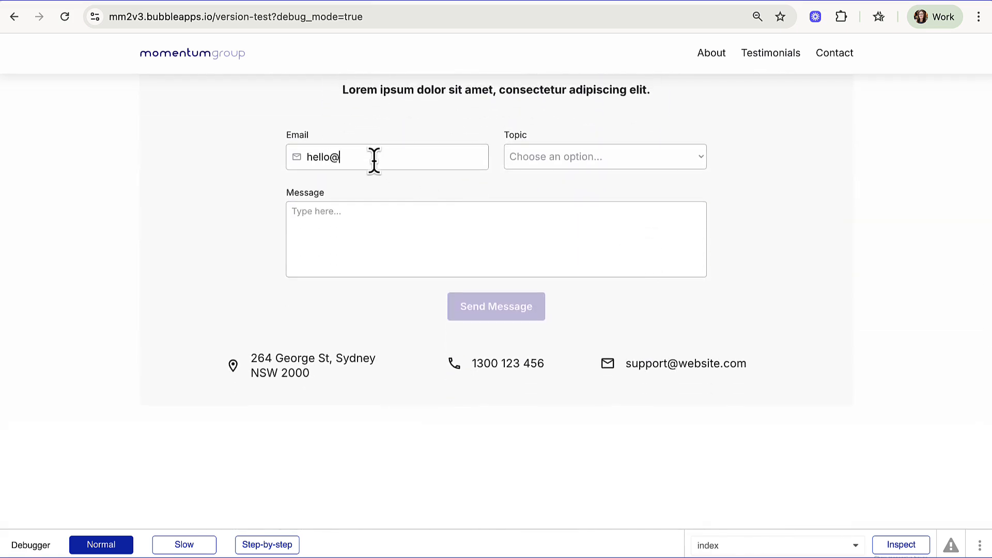
{"action": "left_click", "coordinate": [525, 159]}
{"action": "left_click", "coordinate": [528, 177]}
{"action": "left_click", "coordinate": [369, 217]}
{"action": "type", "text": "Testing"}
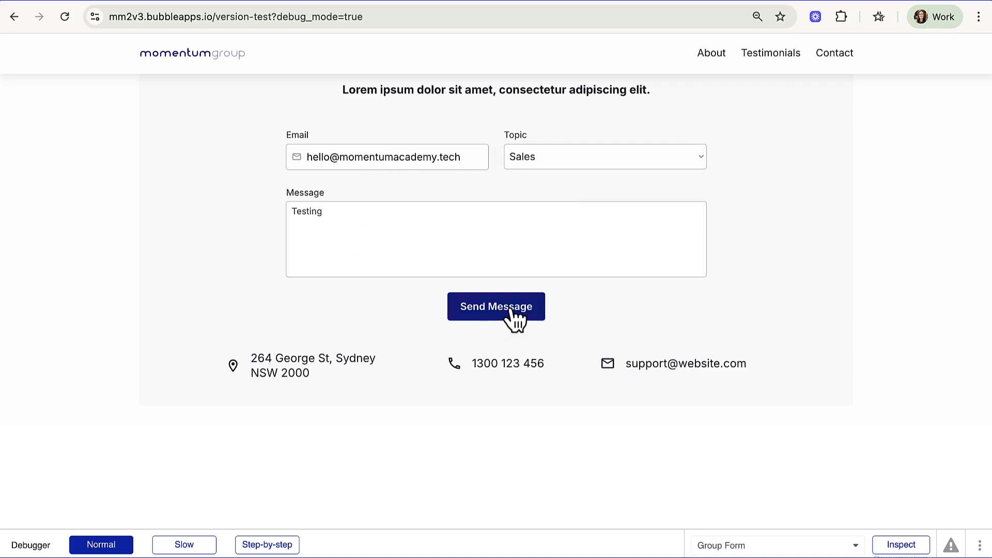
{"action": "left_click", "coordinate": [511, 310]}
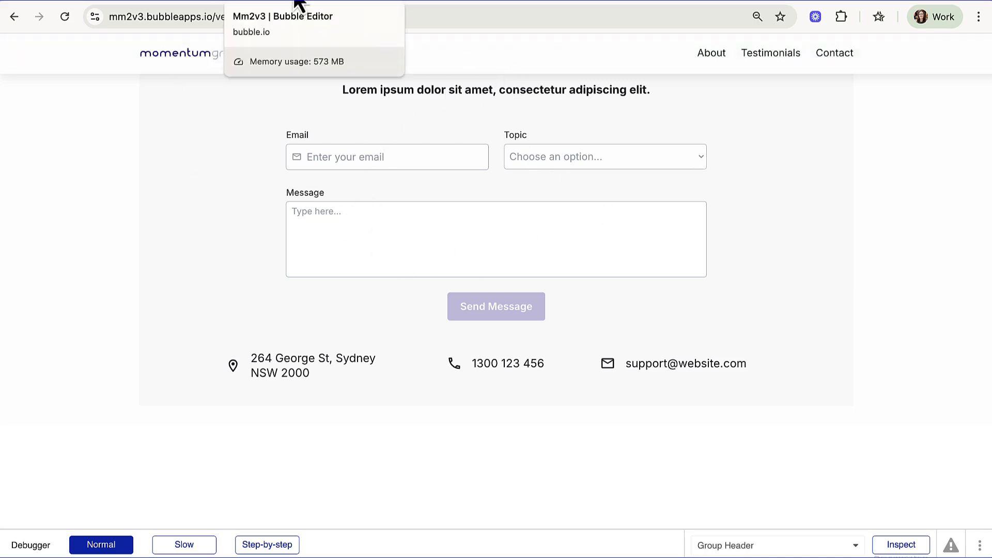
{"action": "left_click", "coordinate": [299, 3]}
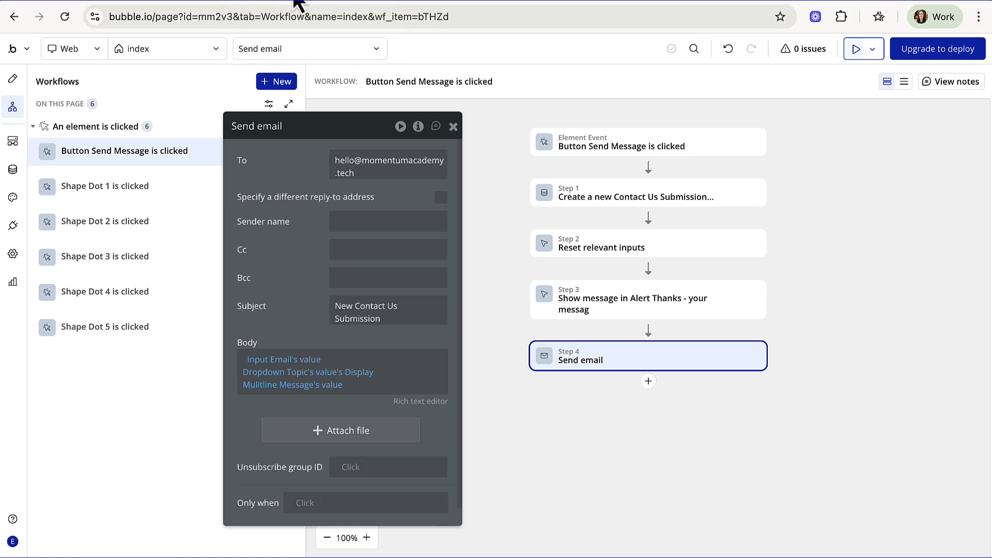
- Open the app's Data section and go to the Privacy settings for Contact Us Submission
{"action": "left_click", "coordinate": [14, 175]}
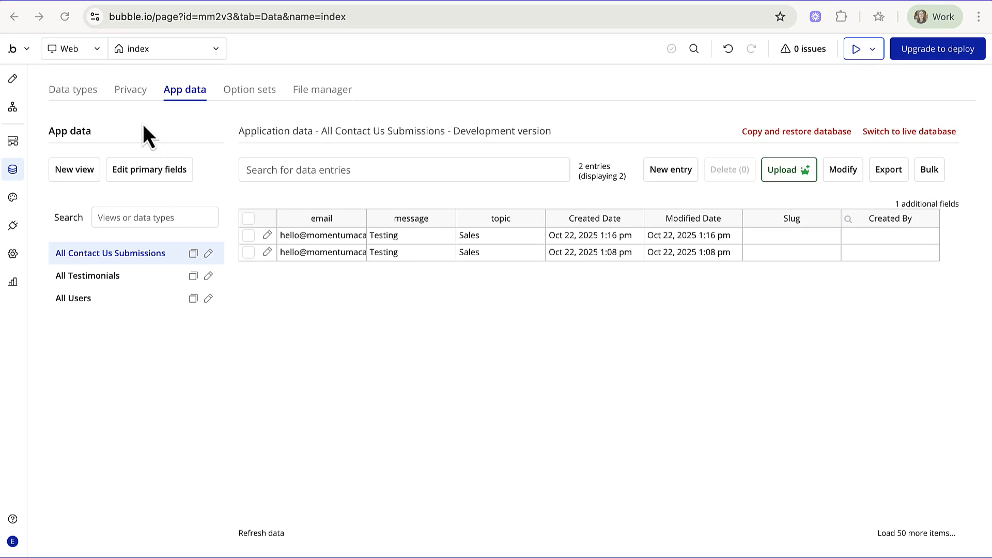
{"action": "left_click", "coordinate": [130, 92]}
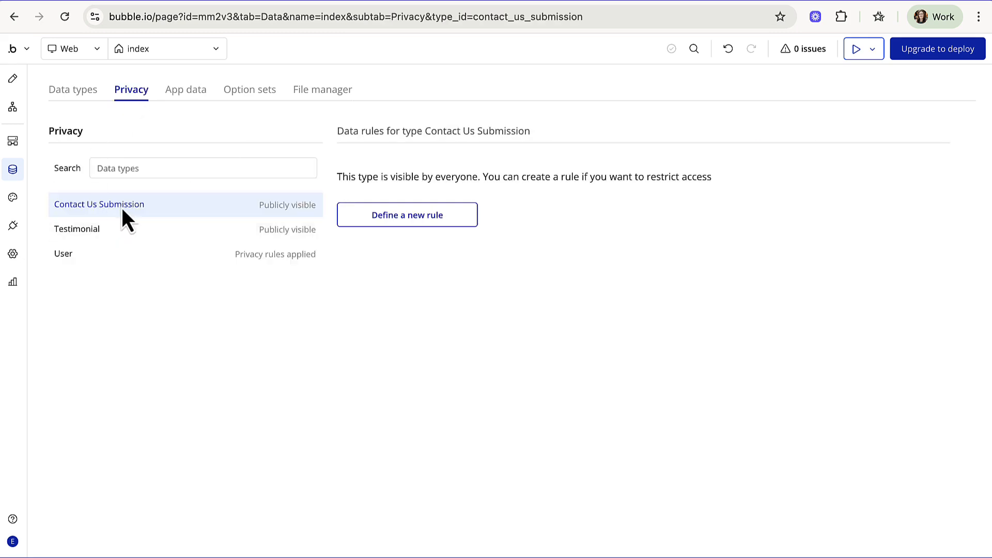
- Define a new privacy rule named 'No Access!' for Contact Us Submission
{"action": "left_click", "coordinate": [383, 220]}
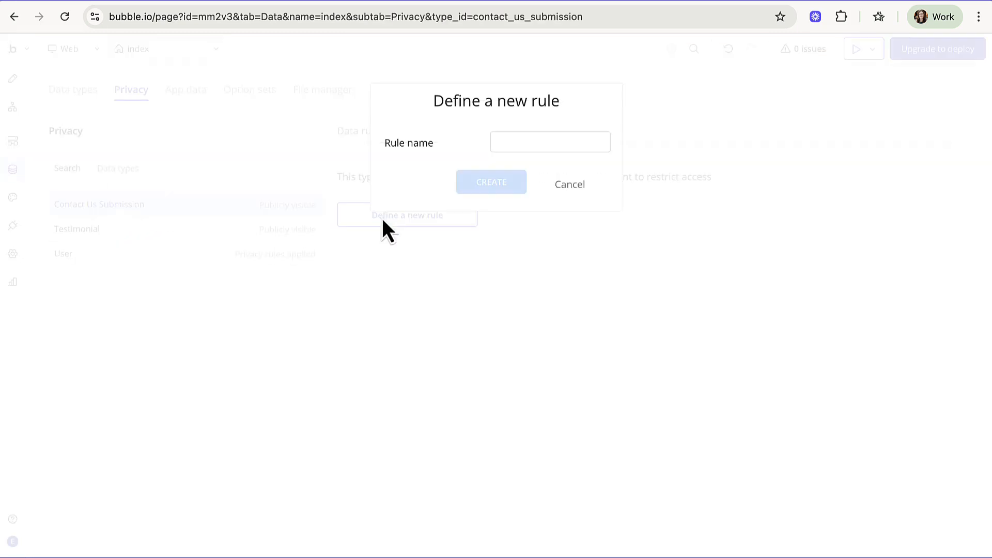
{"action": "left_click", "coordinate": [508, 140]}
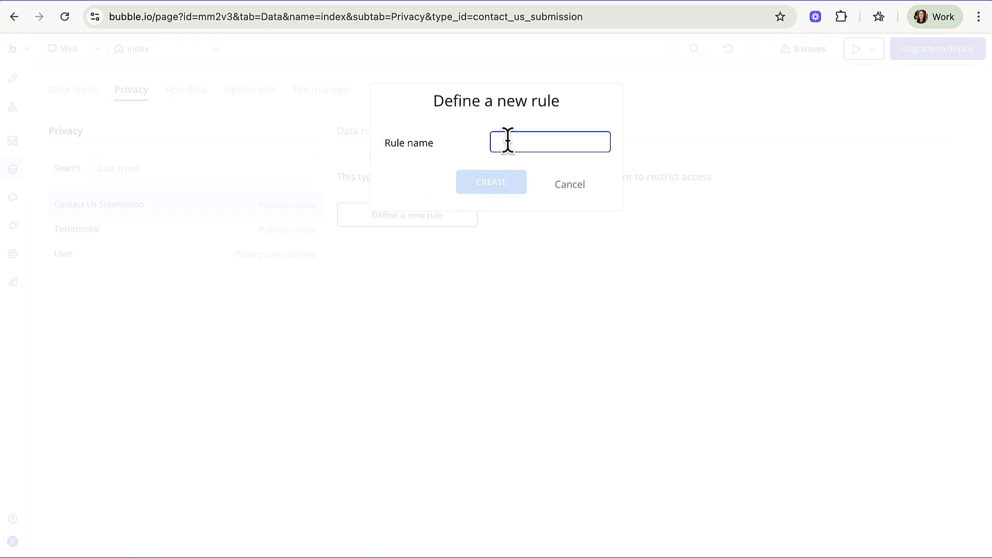
{"action": "type", "text": "No Access!"}
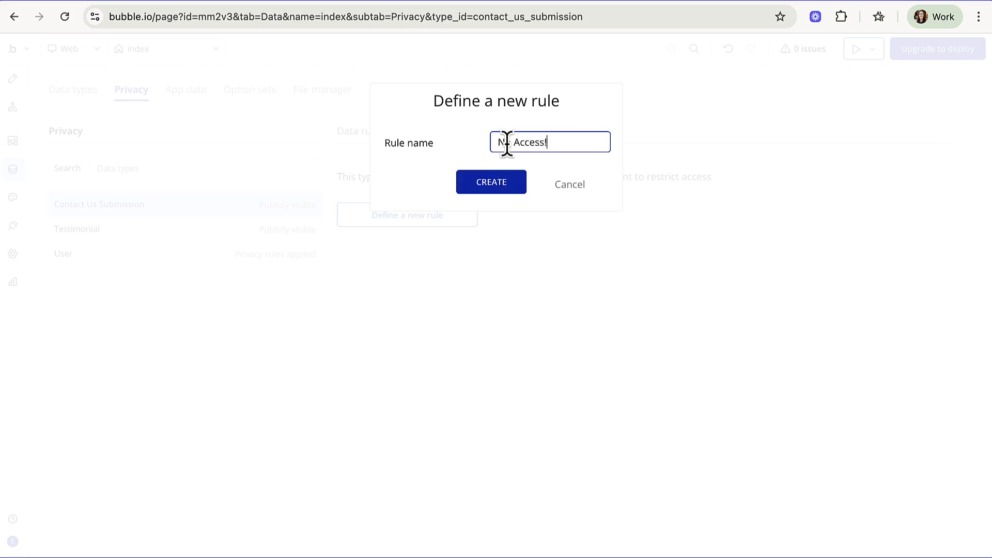
{"action": "left_click", "coordinate": [491, 182]}
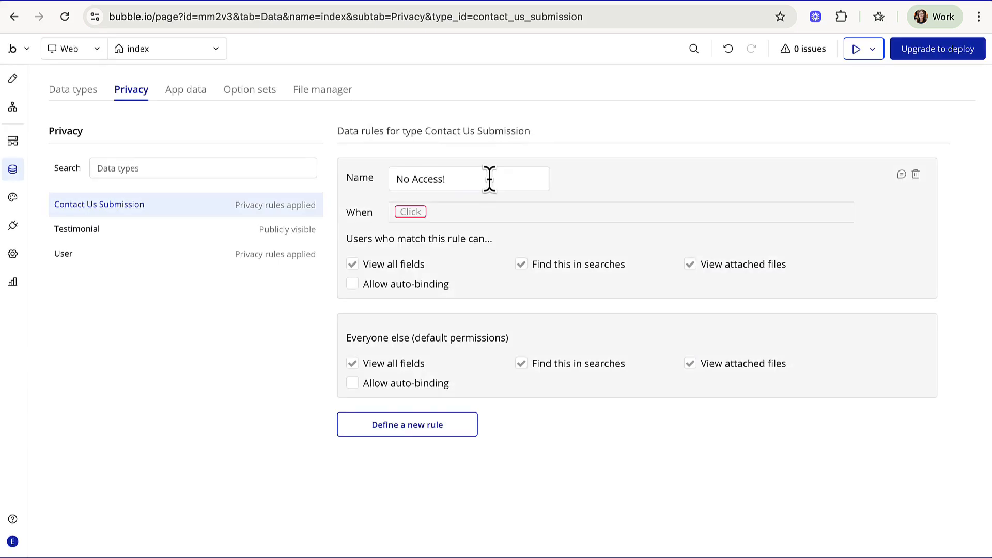
- Set the No Access! rule's condition to Current User is not Current User
{"action": "left_click", "coordinate": [411, 213]}
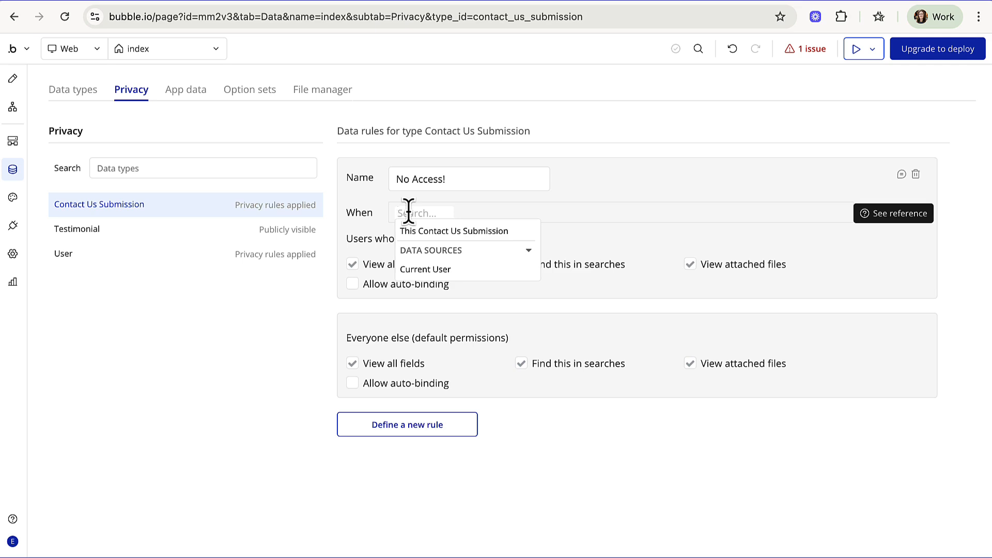
{"action": "left_click", "coordinate": [419, 271]}
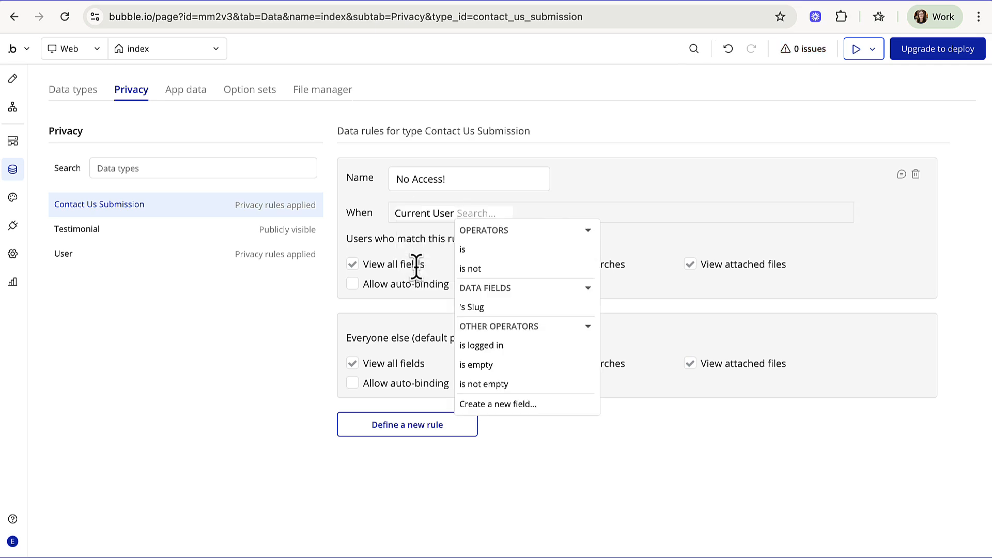
{"action": "left_click", "coordinate": [478, 269]}
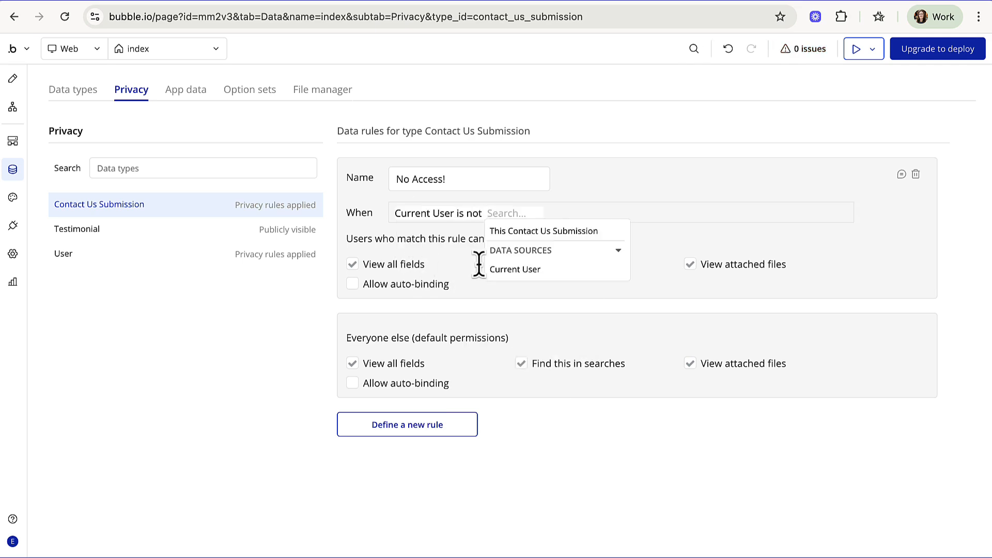
{"action": "left_click", "coordinate": [512, 271]}
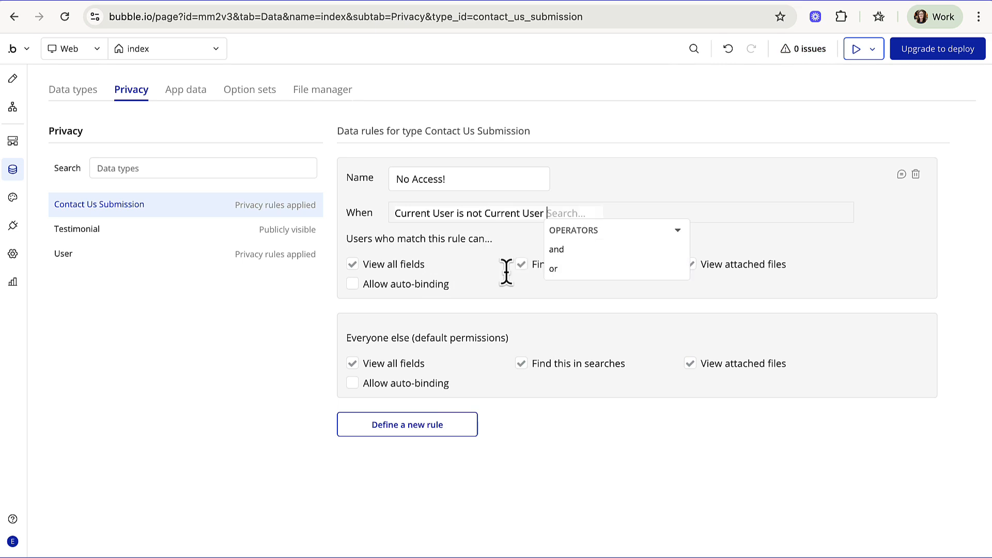
{"action": "left_click", "coordinate": [521, 239]}
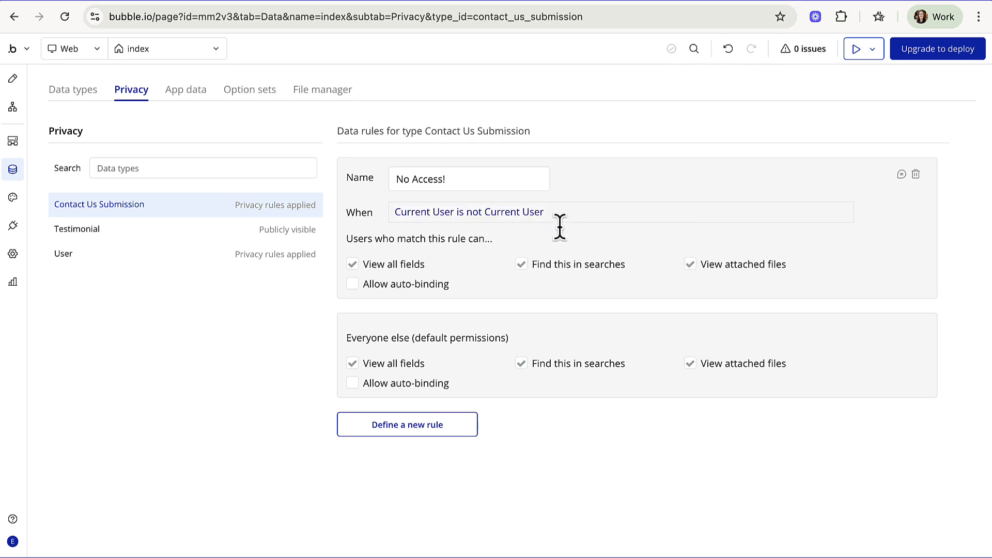
{"action": "mouse_move", "coordinate": [577, 221]}
- Untick View all fields, Find this in searches and View attached files for Everyone else, then return to Design
{"action": "left_click", "coordinate": [352, 364]}
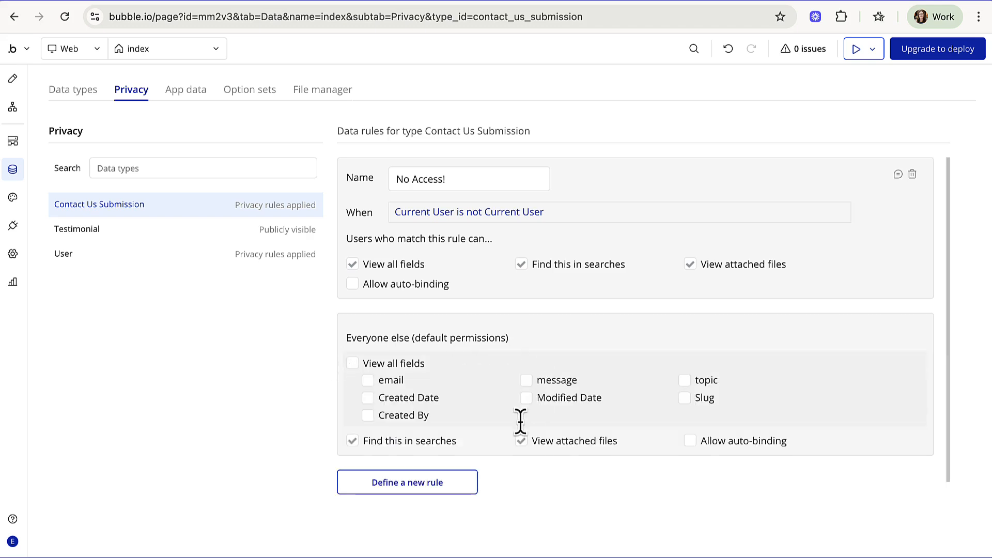
{"action": "left_click", "coordinate": [352, 441]}
{"action": "left_click", "coordinate": [521, 441]}
{"action": "left_click", "coordinate": [13, 79]}
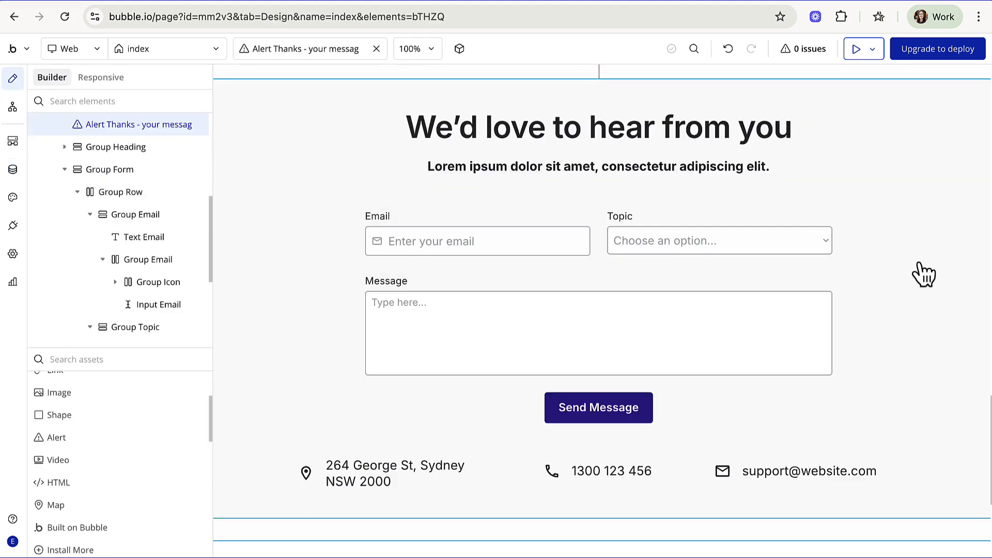